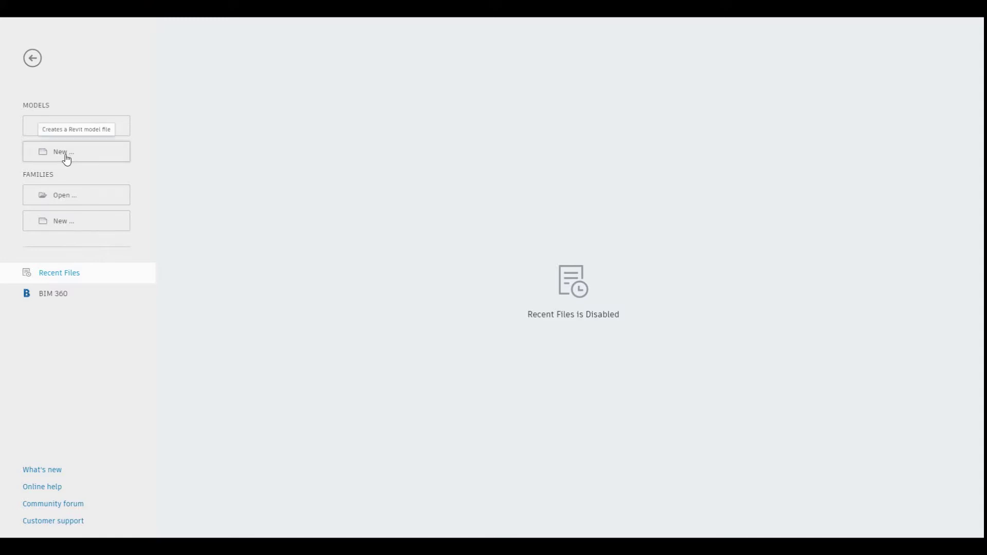
# Create a project from the DefaultMetric template and draw three chained Generic - 200mm walls on Level 1, the last two about 7000 mm long.
pyautogui.click(67, 155)
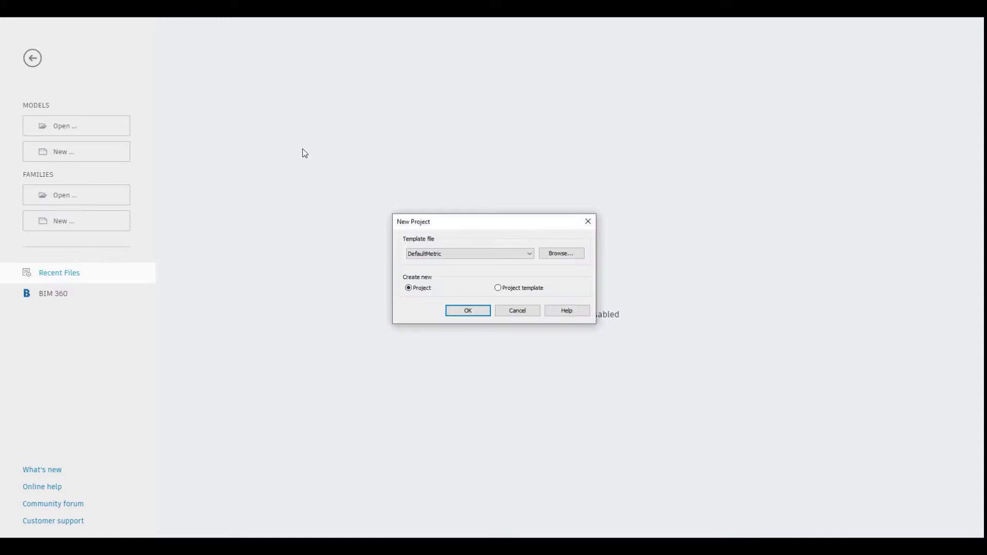
pyautogui.click(468, 311)
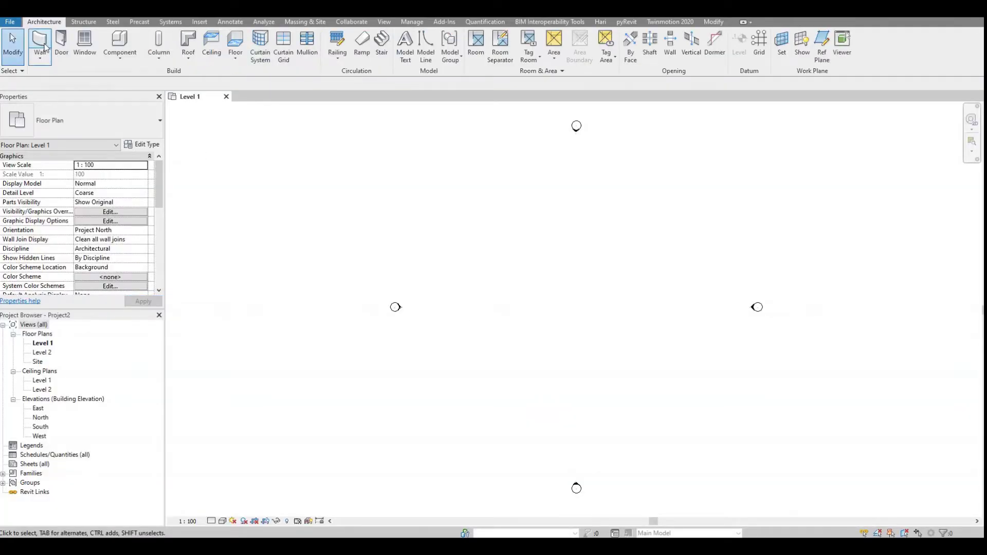
pyautogui.click(45, 48)
pyautogui.click(503, 301)
pyautogui.click(547, 302)
pyautogui.click(579, 339)
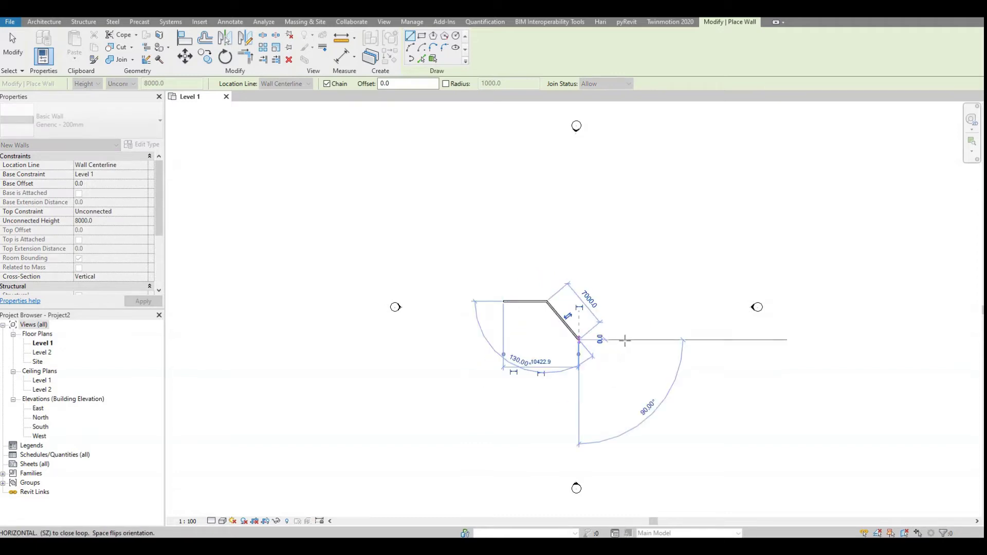
pyautogui.click(628, 340)
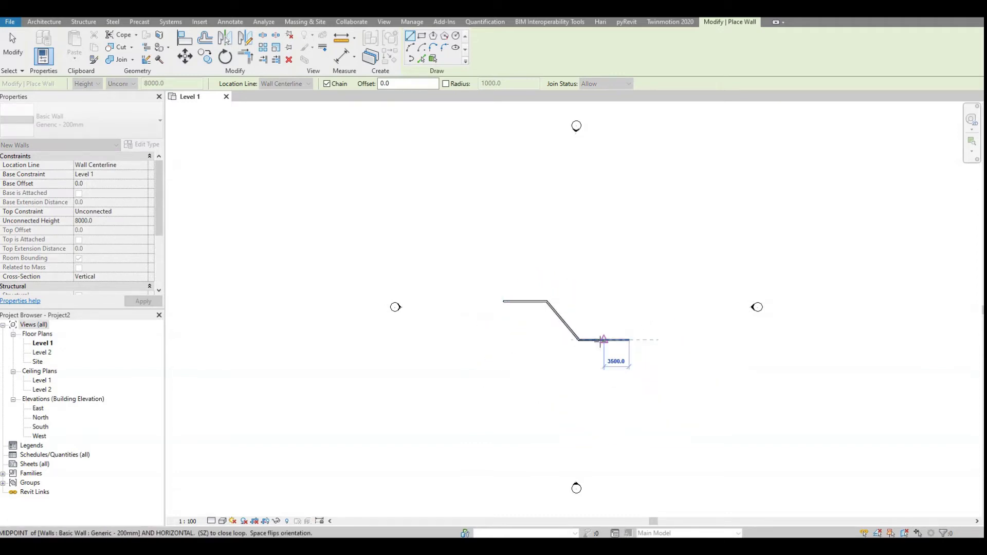
pyautogui.scroll(2, 600, 341)
pyautogui.press('Escape')
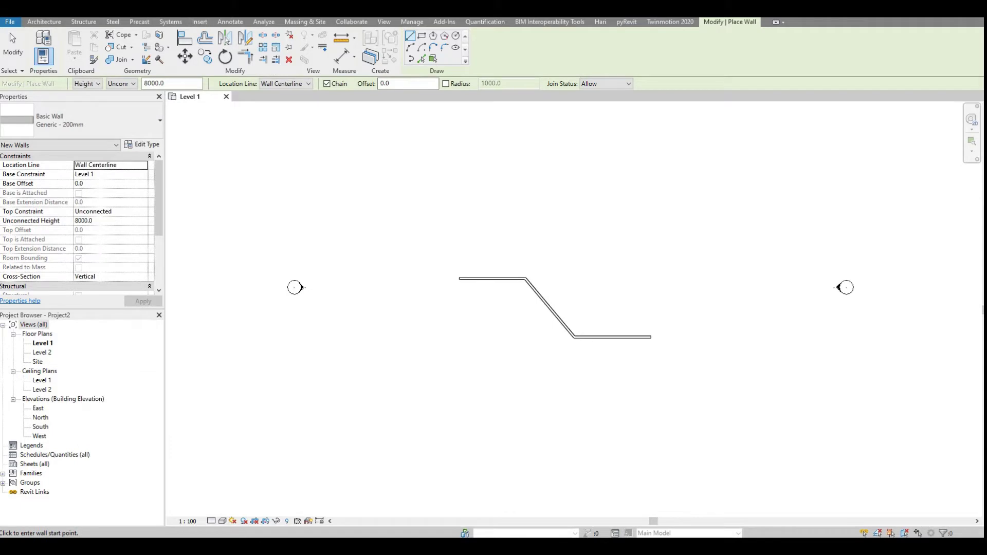
# Examine the three connected walls in the default 3D view and leave the wall command.
pyautogui.press('3')
pyautogui.press('d')
pyautogui.keyDown('shift'); pyautogui.moveTo(516, 376); pyautogui.dragTo(677, 374, button='middle'); pyautogui.keyUp('shift')
pyautogui.scroll(4, 646, 359)
pyautogui.scroll(2, 632, 370)
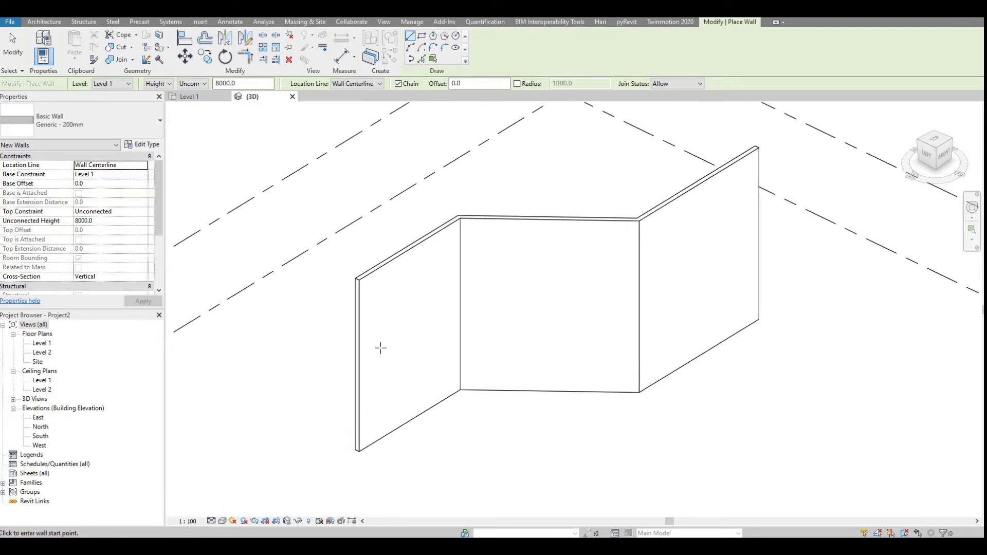
pyautogui.press('Escape')
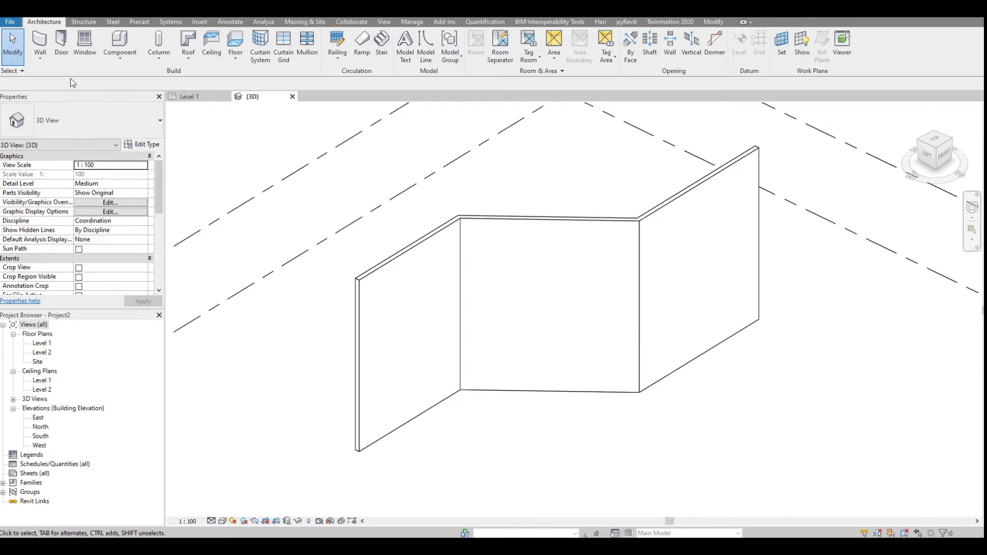
# Open the Bracket.rfa family from the Canopy folder.
pyautogui.click(10, 22)
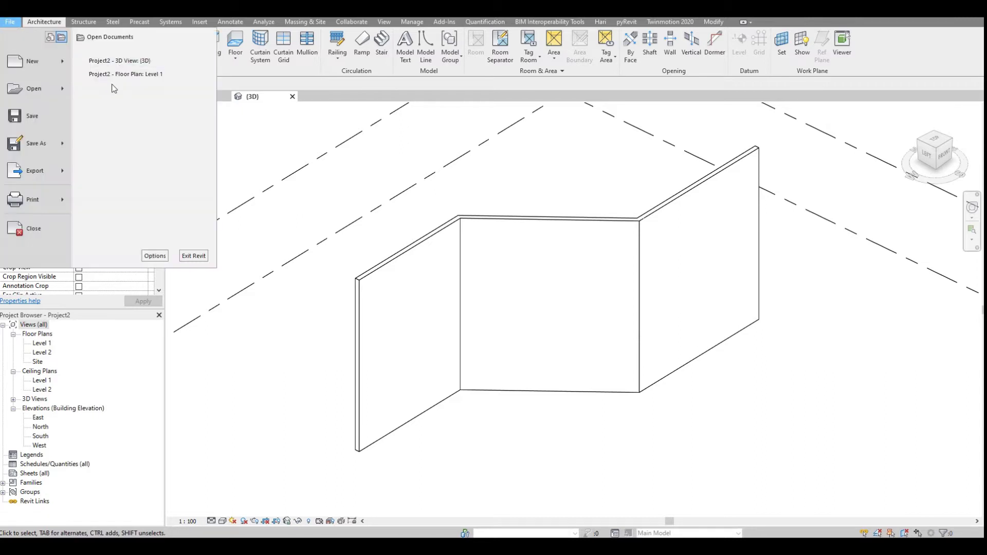
pyautogui.click(33, 94)
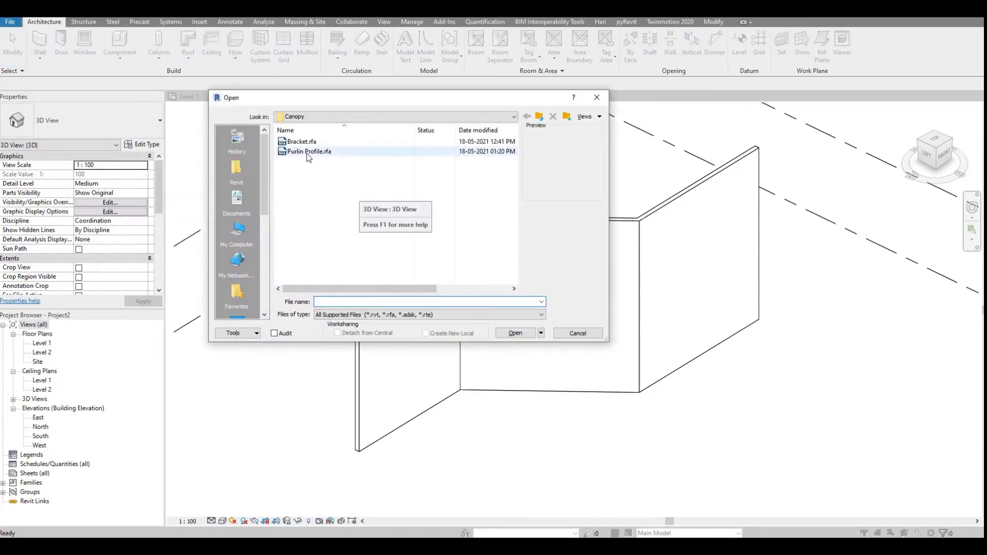
pyautogui.doubleClick(302, 143)
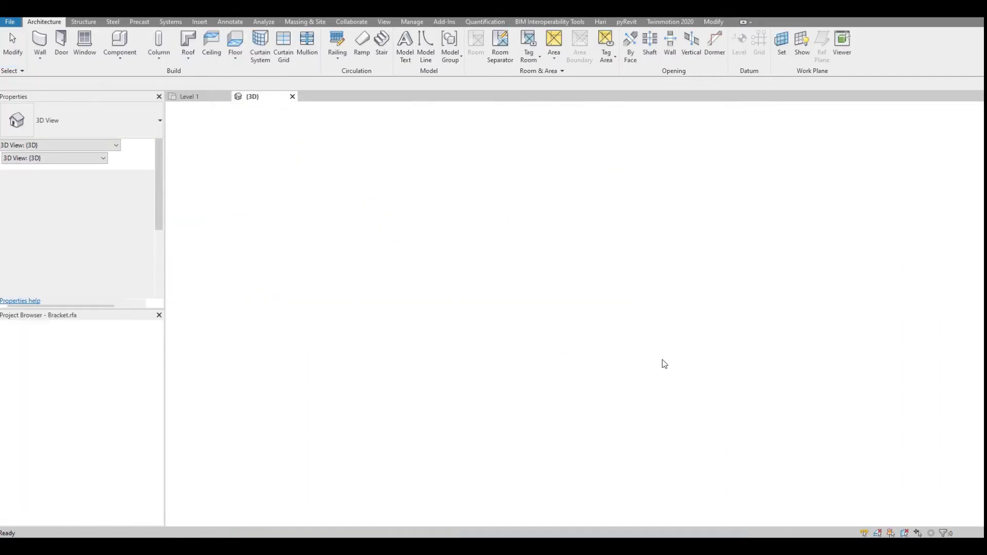
pyautogui.keyDown('shift'); pyautogui.moveTo(437, 398); pyautogui.dragTo(601, 414, button='middle'); pyautogui.keyUp('shift')
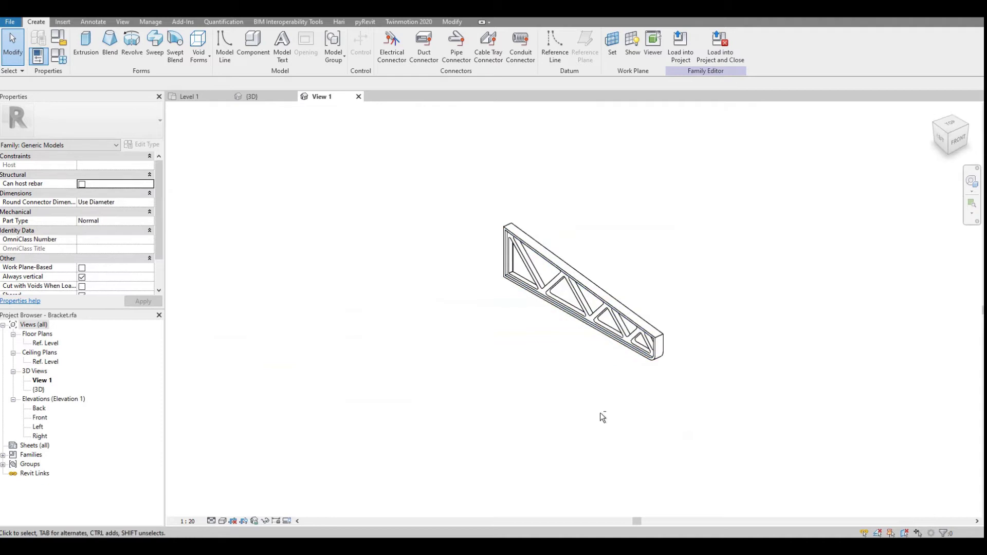
pyautogui.scroll(2, 663, 344)
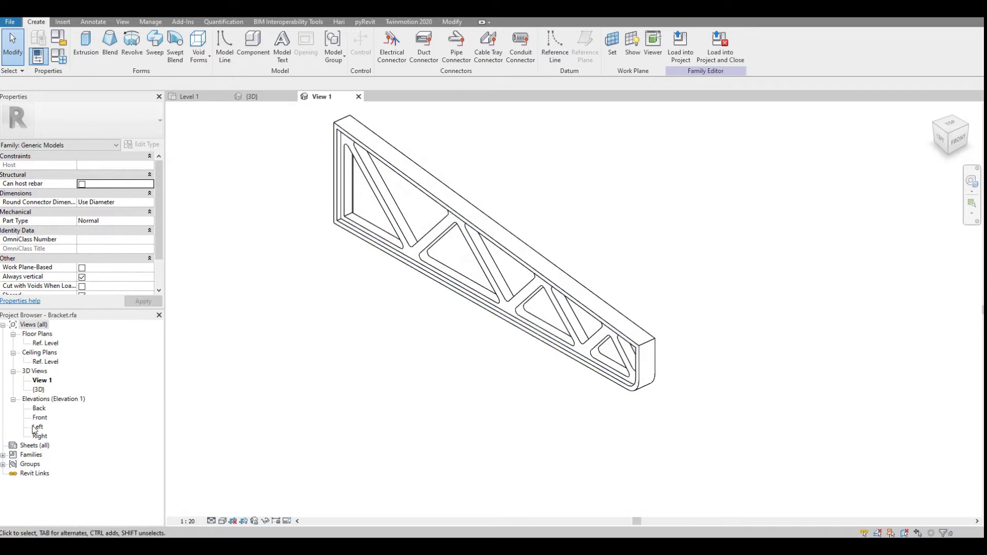
# Inspect the bracket's solid extrusion, its inner void and the extrusion's sketch profile in the Left elevation.
pyautogui.doubleClick(38, 427)
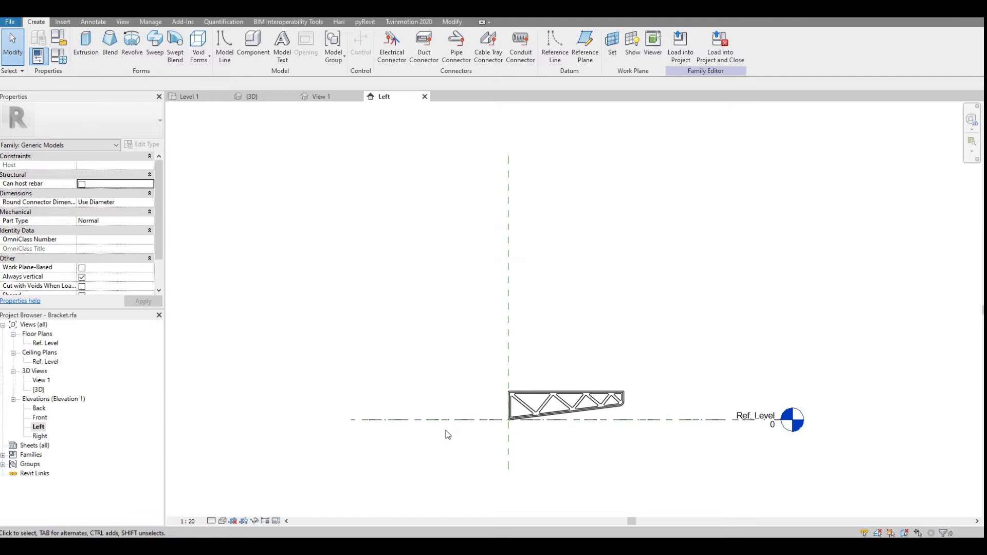
pyautogui.scroll(5, 568, 419)
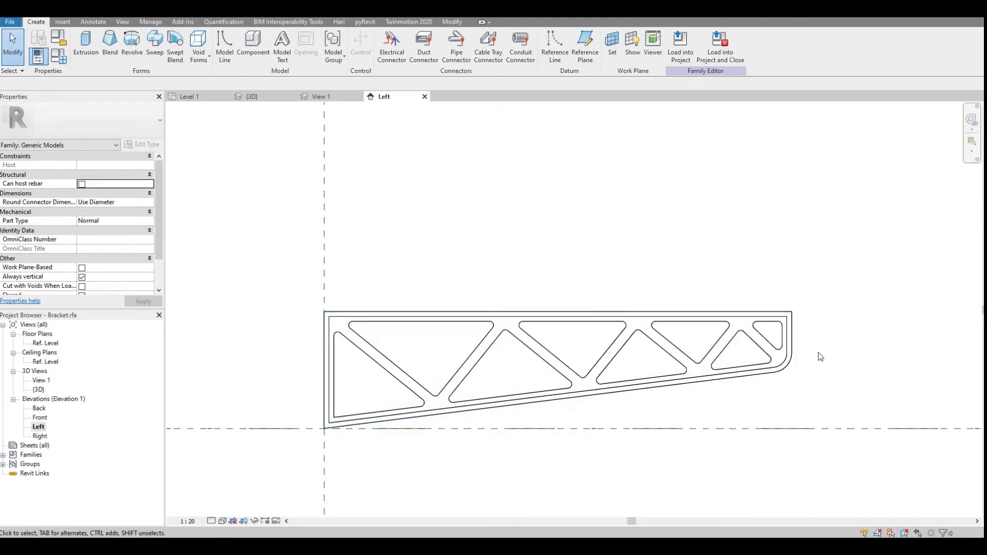
pyautogui.scroll(2, 815, 354)
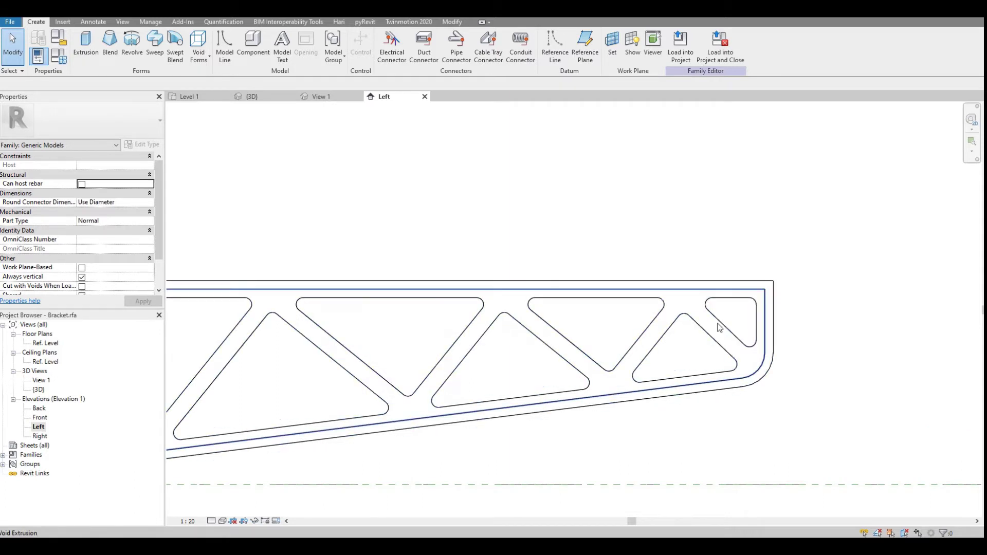
pyautogui.click(764, 328)
pyautogui.click(850, 357)
pyautogui.click(775, 288)
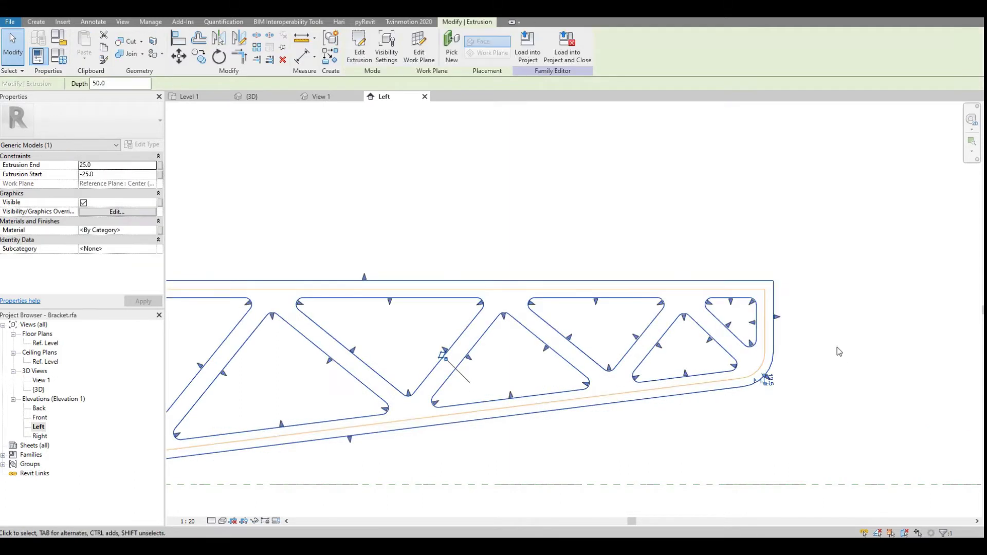
pyautogui.click(359, 46)
pyautogui.scroll(-2, 755, 315)
pyautogui.scroll(1, 756, 315)
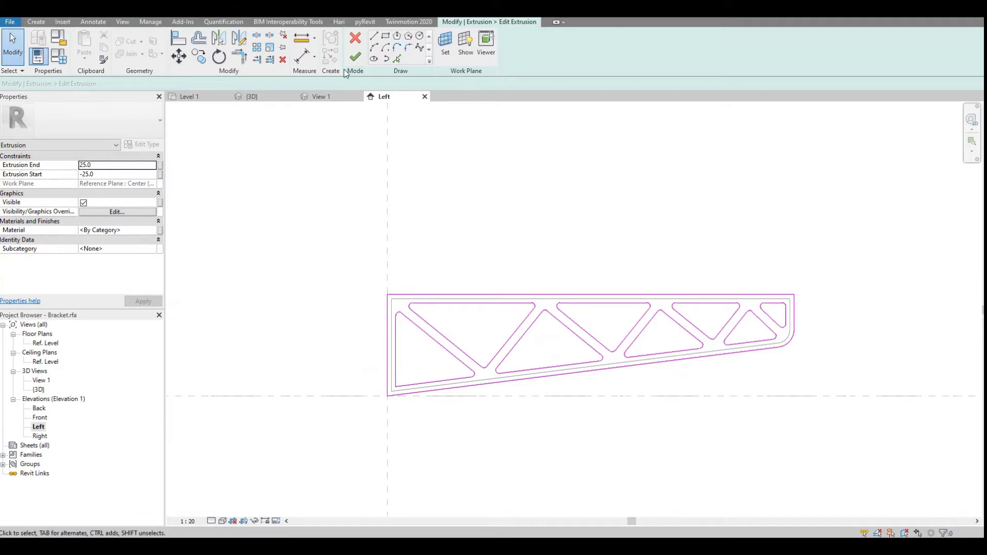
pyautogui.click(354, 57)
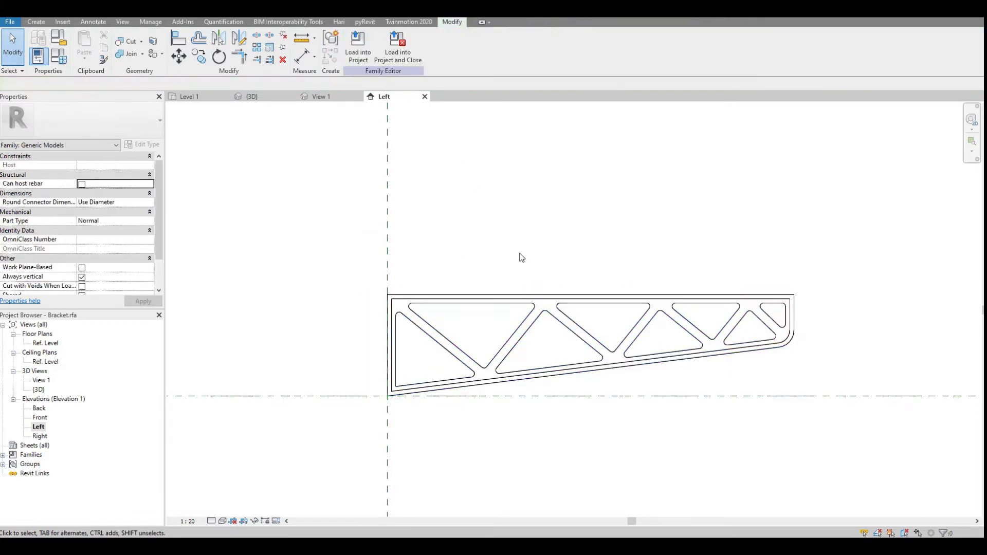
# Inspect the void extrusion along the bracket's side and its reference planes in the Front elevation.
pyautogui.doubleClick(40, 419)
pyautogui.scroll(5, 545, 431)
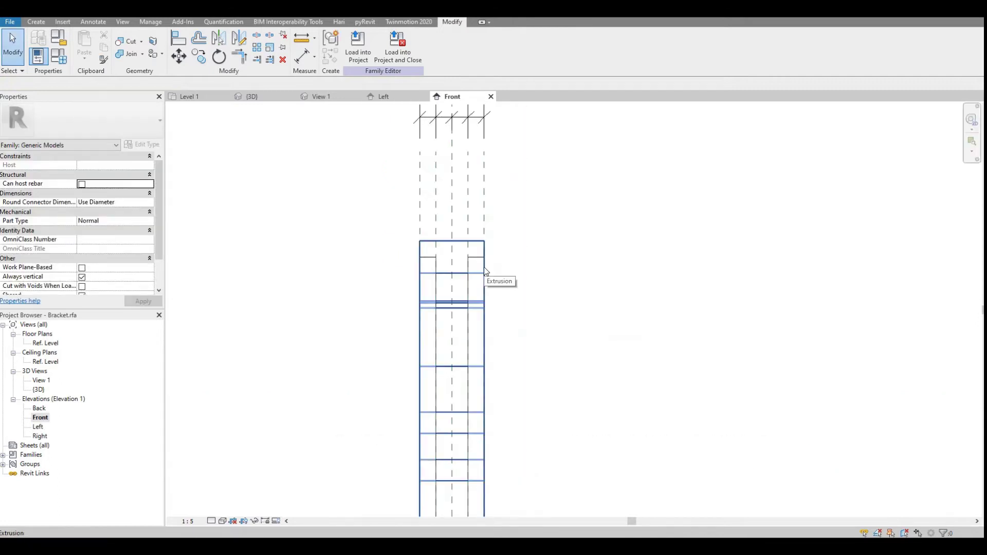
pyautogui.press('Tab')
pyautogui.click(483, 267)
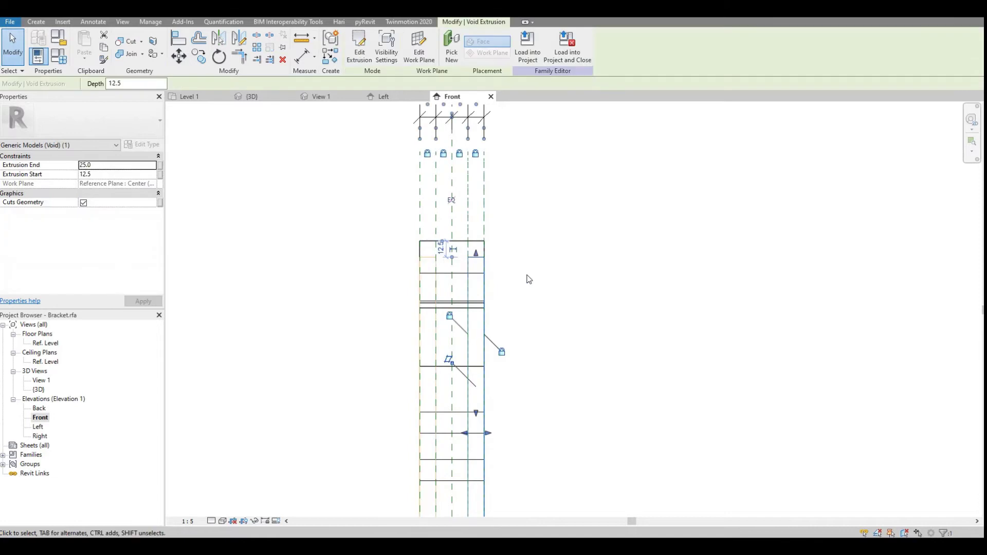
pyautogui.click(585, 291)
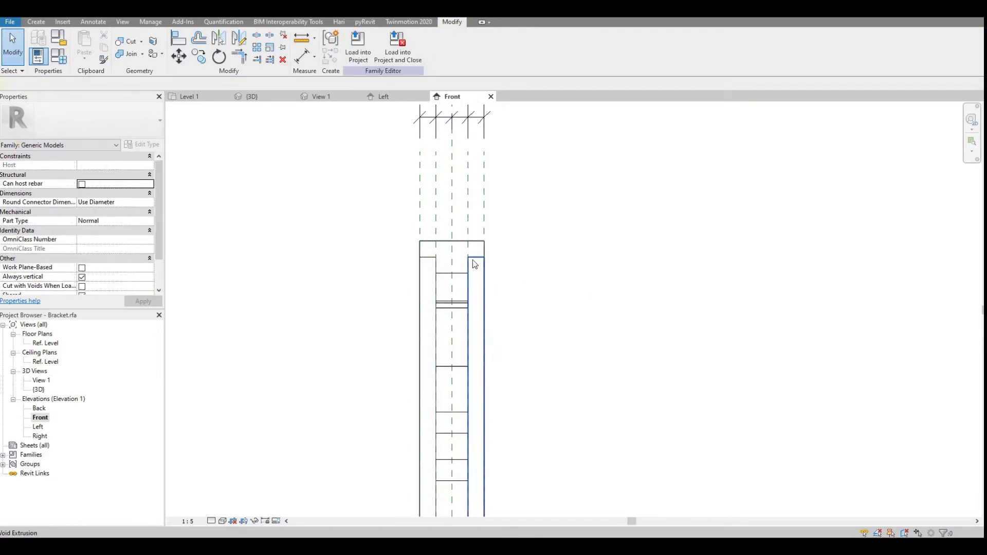
pyautogui.scroll(-3, 524, 264)
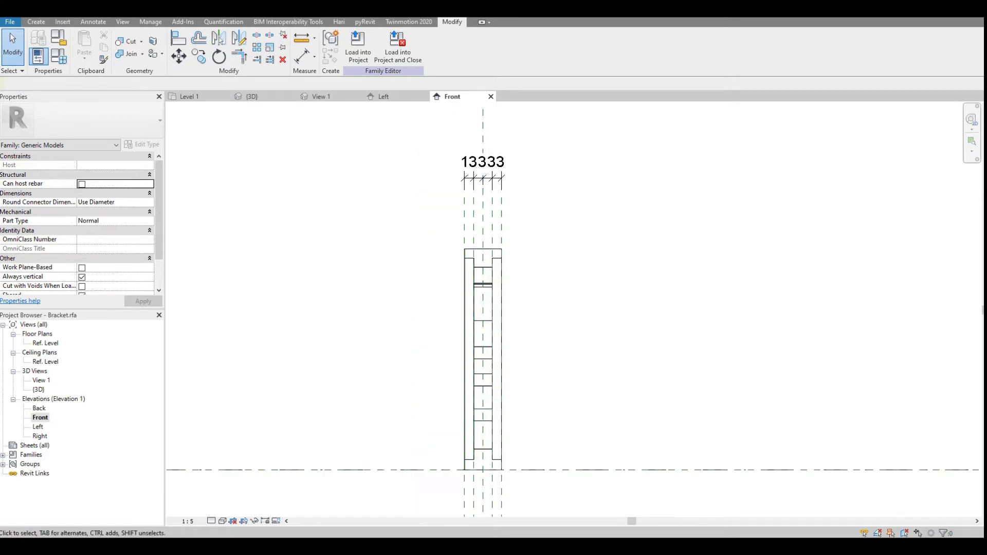
# Examine the bracket's cut-outs and recessed faces in the default 3D view of the family.
pyautogui.press('3')
pyautogui.press('d')
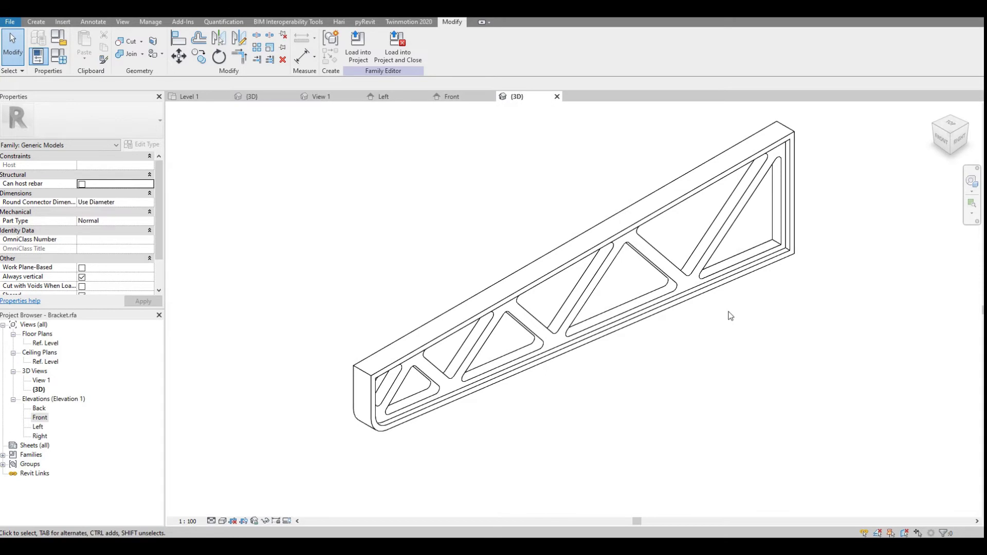
pyautogui.scroll(3, 781, 244)
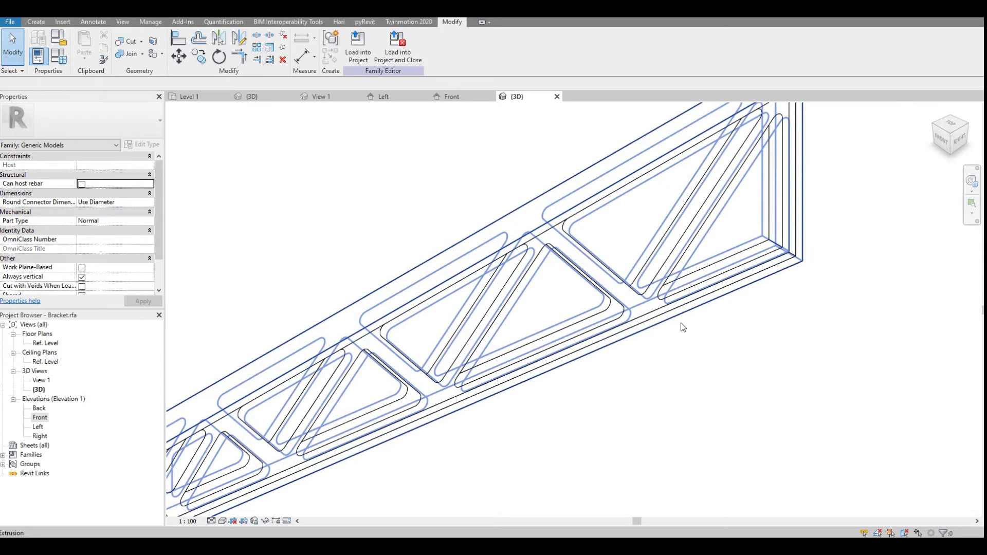
pyautogui.scroll(-4, 578, 409)
pyautogui.keyDown('shift'); pyautogui.moveTo(578, 409); pyautogui.dragTo(862, 379, button='middle'); pyautogui.keyUp('shift')
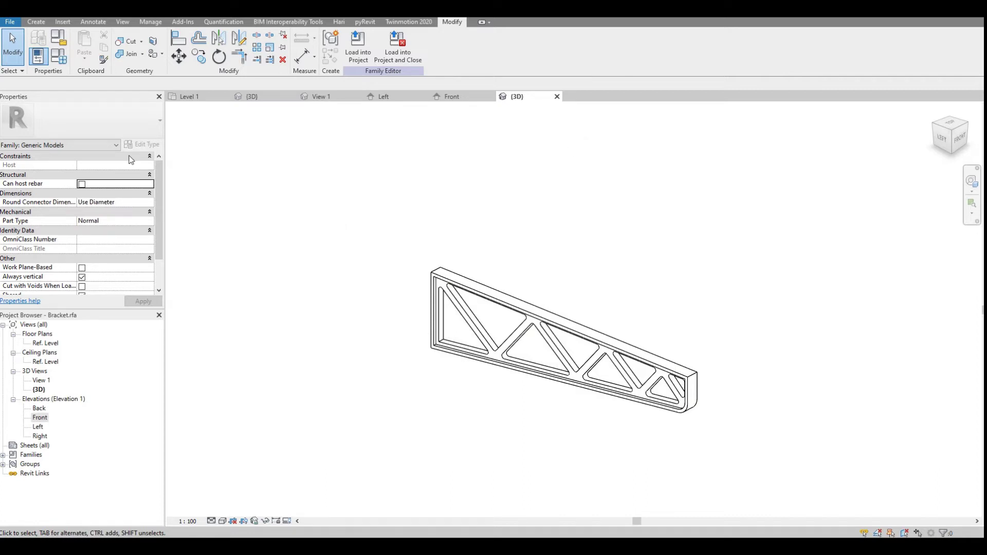
# Create a new family from the Metric Generic Model line based.rft template.
pyautogui.click(10, 23)
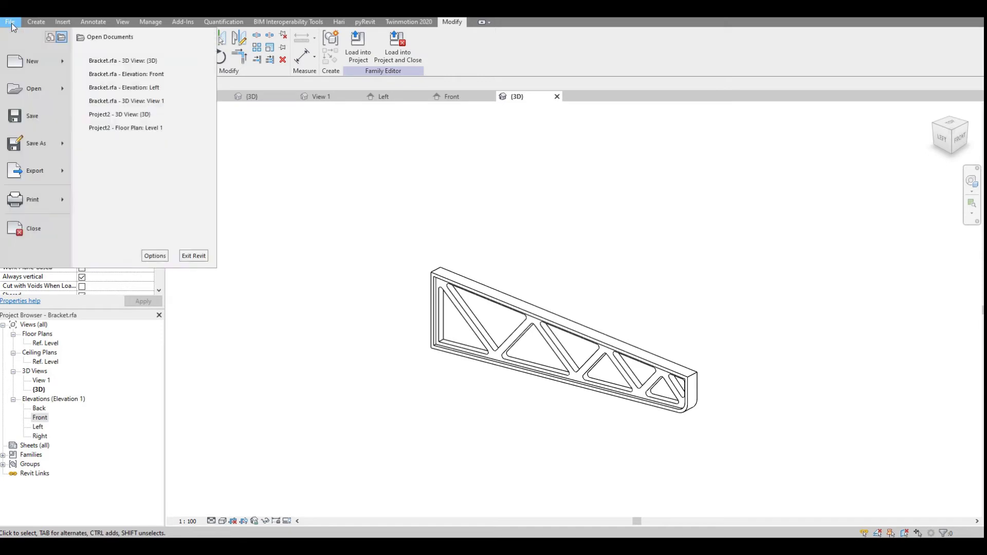
pyautogui.moveTo(31, 64)
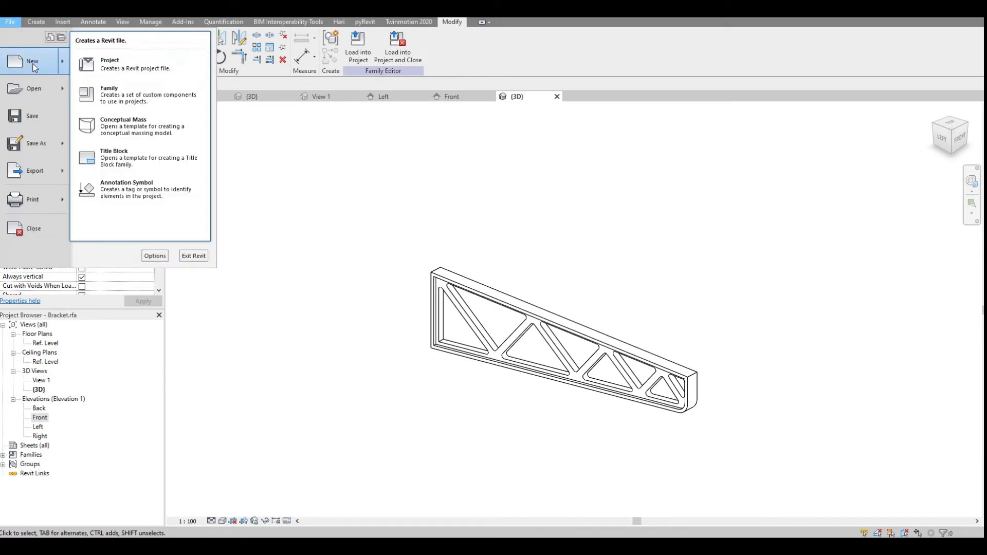
pyautogui.click(111, 95)
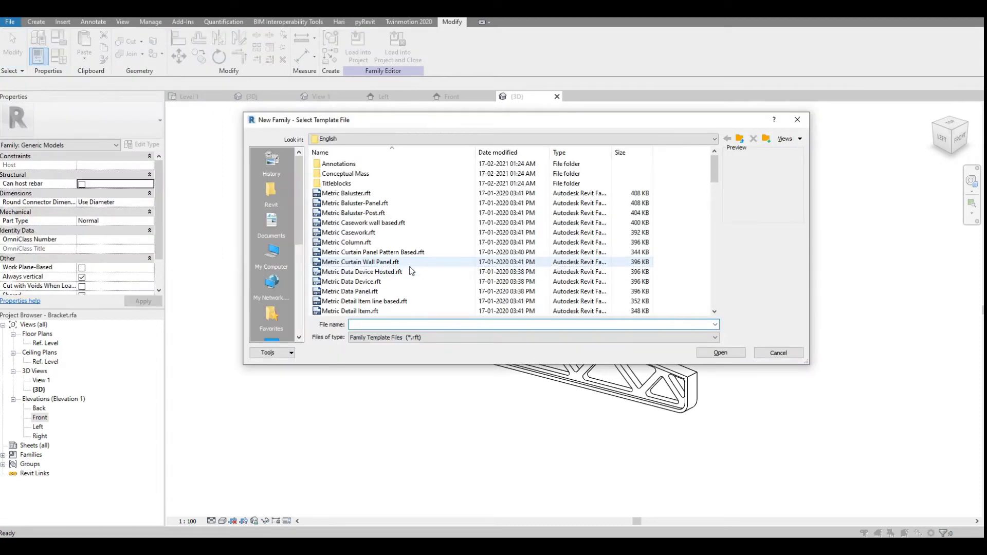
pyautogui.click(384, 262)
pyautogui.scroll(-9, 385, 265)
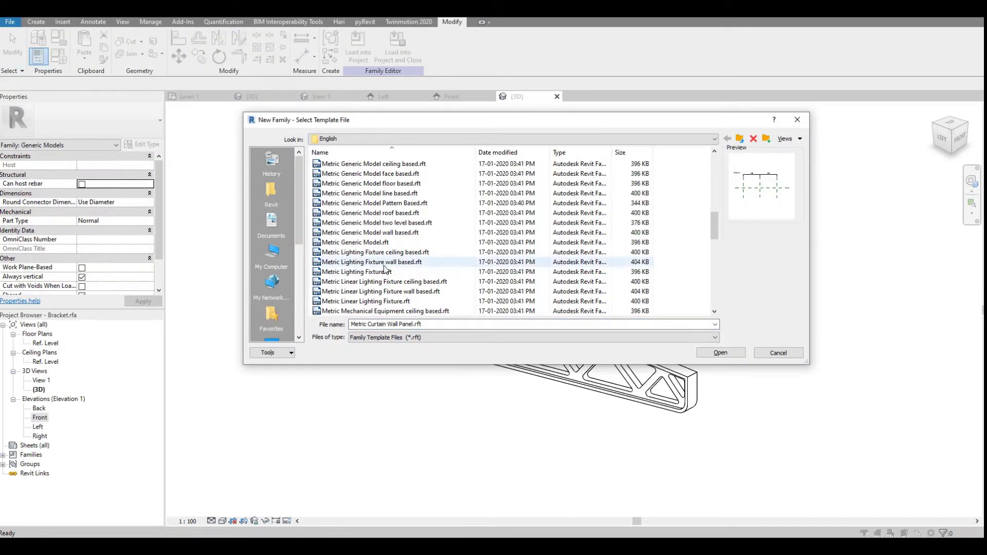
pyautogui.click(370, 193)
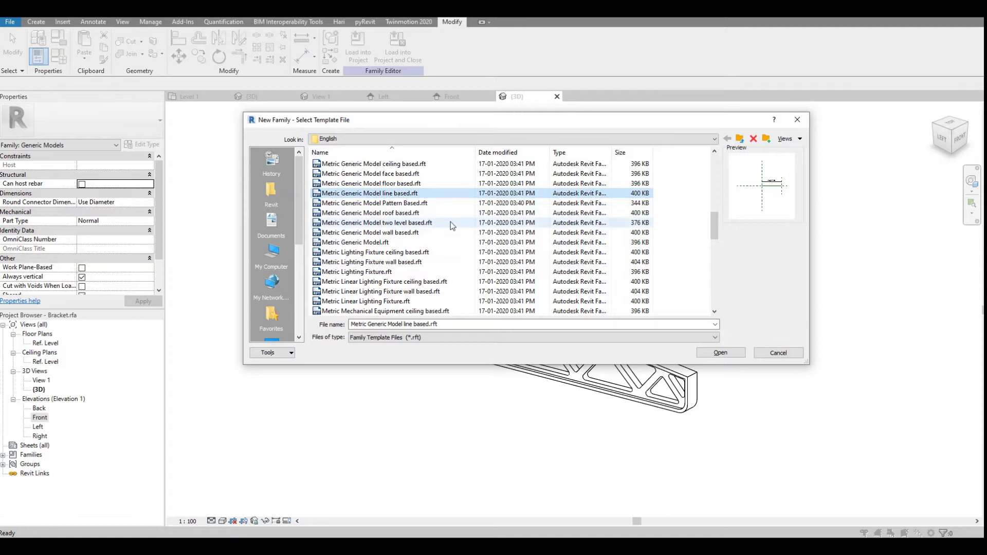
pyautogui.click(720, 354)
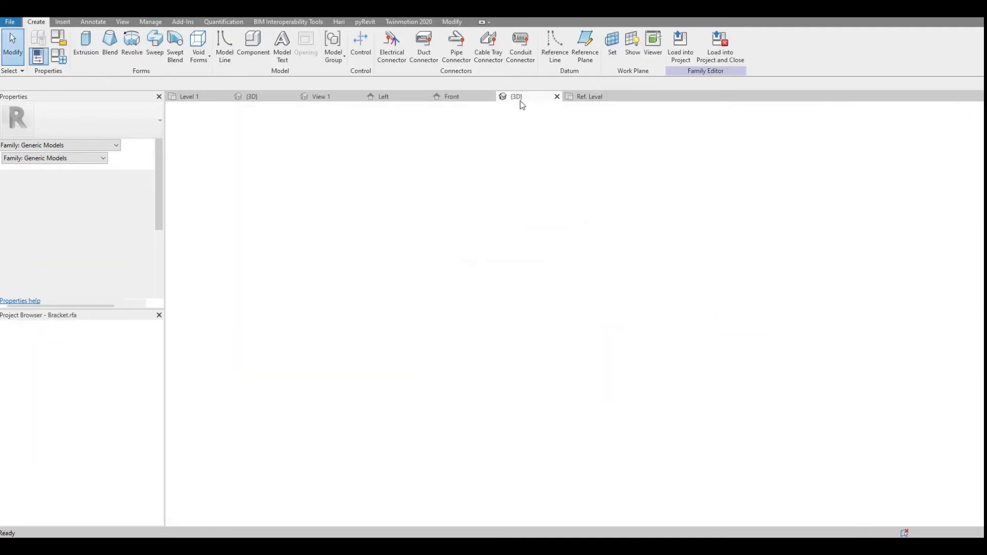
# Load the Bracket family into the new line-based family, Family4, leaving Project2 out.
pyautogui.click(590, 127)
pyautogui.click(363, 60)
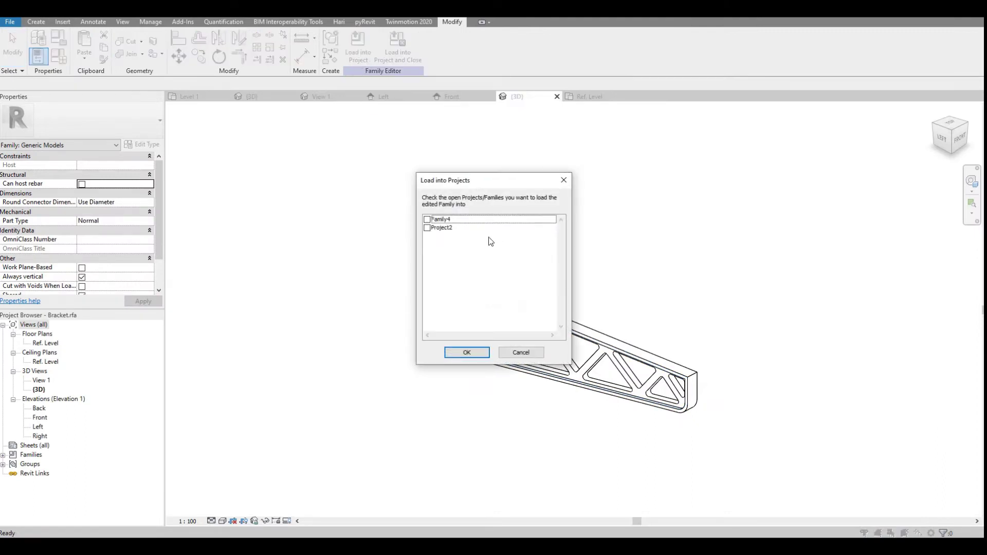
pyautogui.click(427, 220)
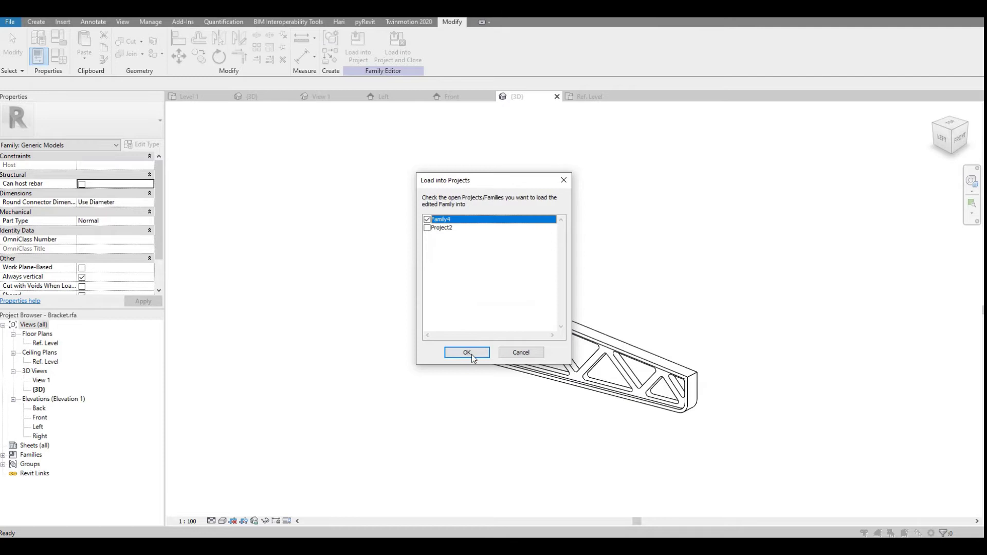
pyautogui.click(466, 352)
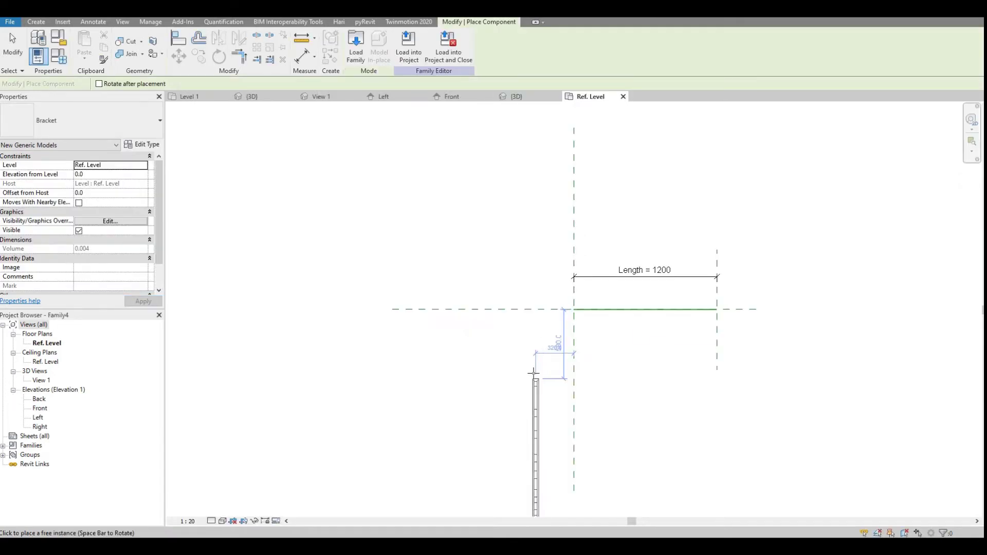
pyautogui.scroll(4, 611, 366)
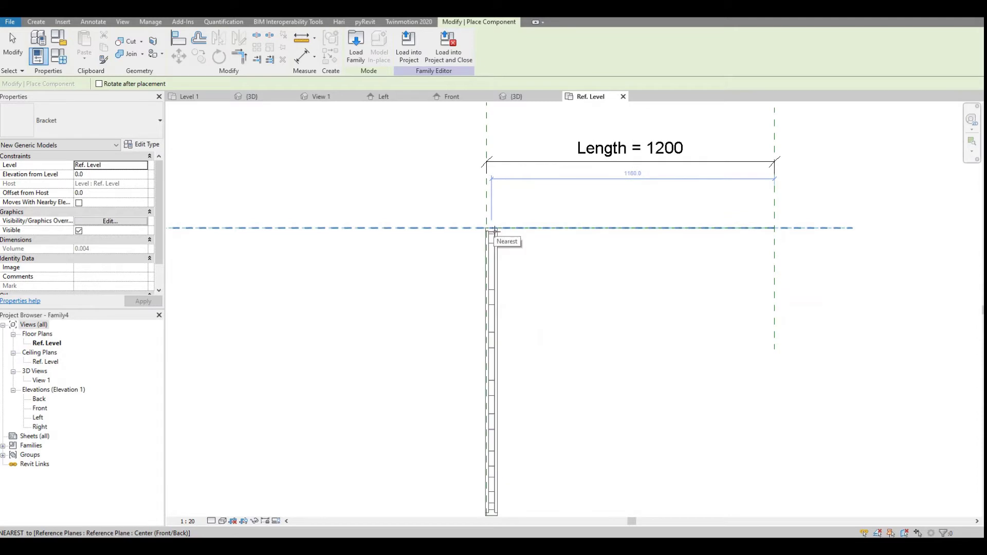
# Place one Bracket instance just inside the left end of the reference line, slightly below it.
pyautogui.click(501, 237)
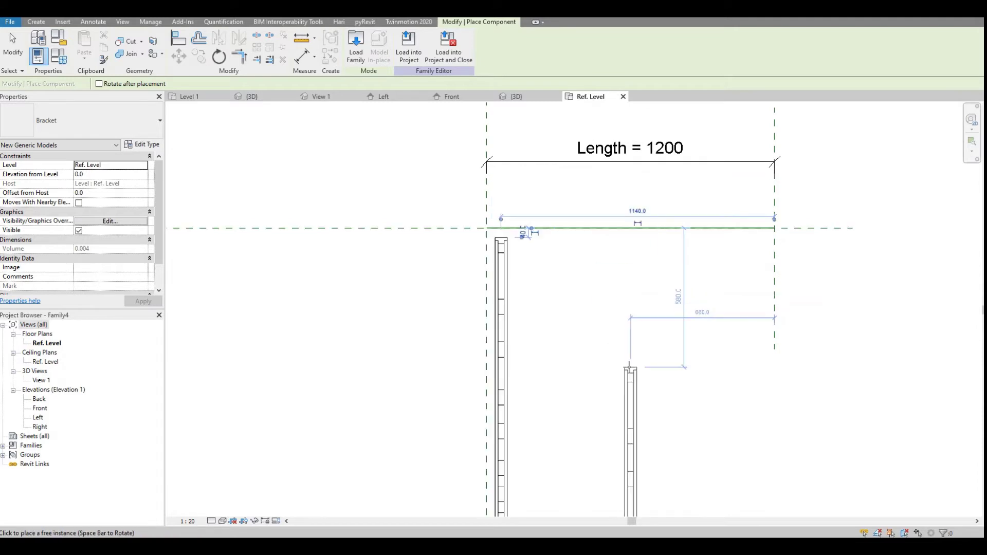
pyautogui.press('Escape')
pyautogui.scroll(-3, 566, 293)
pyautogui.moveTo(548, 328); pyautogui.dragTo(572, 335, button='middle')
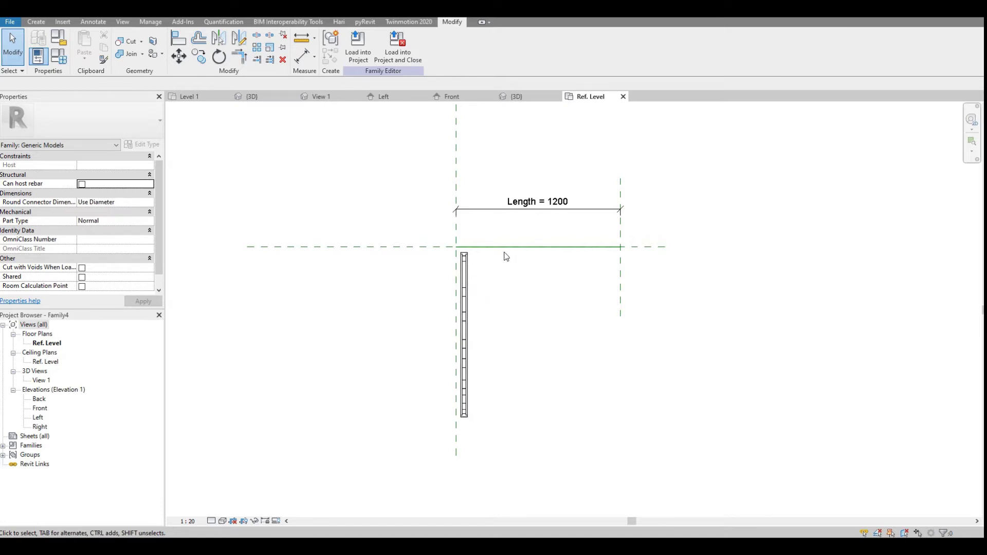
# Align the bracket's wall-side end with the Center (Front/Back) reference plane and lock the alignment.
pyautogui.scroll(3, 512, 259)
pyautogui.press('a')
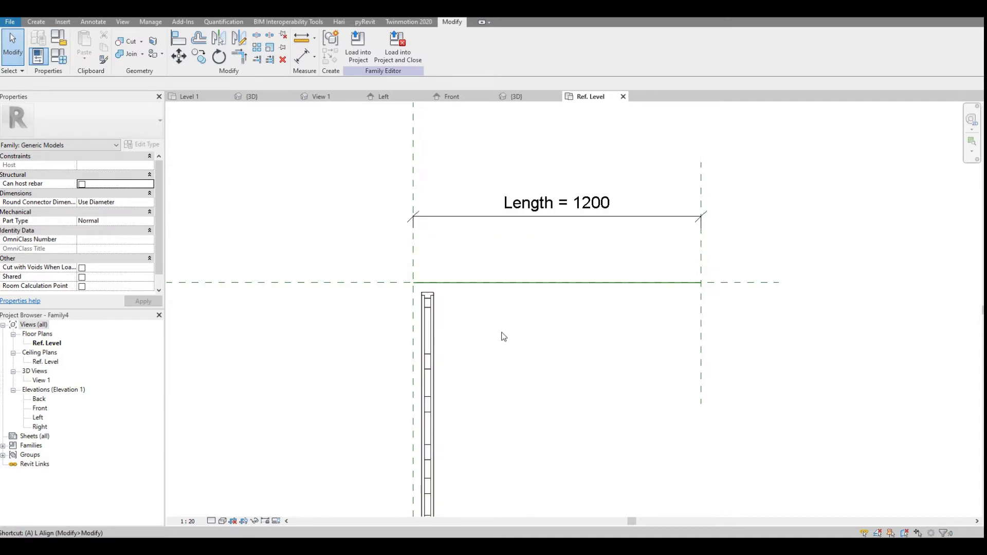
pyautogui.press('l')
pyautogui.scroll(3, 436, 296)
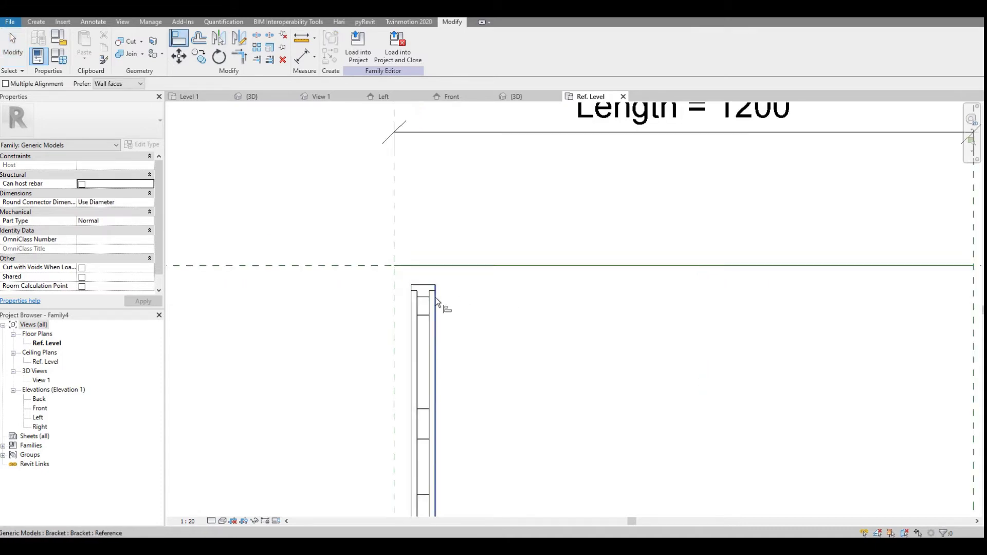
pyautogui.click(469, 266)
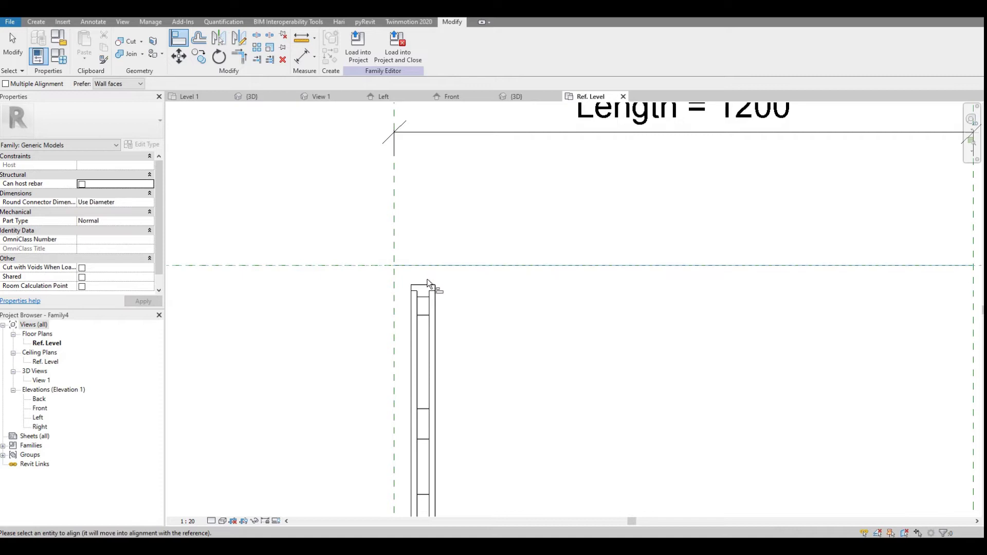
pyautogui.click(429, 284)
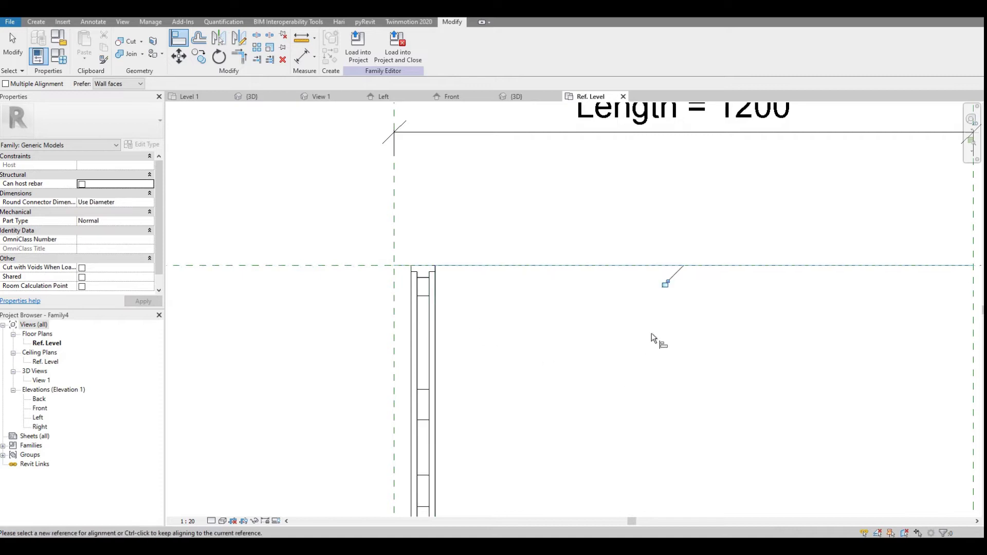
pyautogui.click(665, 283)
# Align the bracket's outer side face with the Left reference plane and lock the alignment.
pyautogui.click(396, 322)
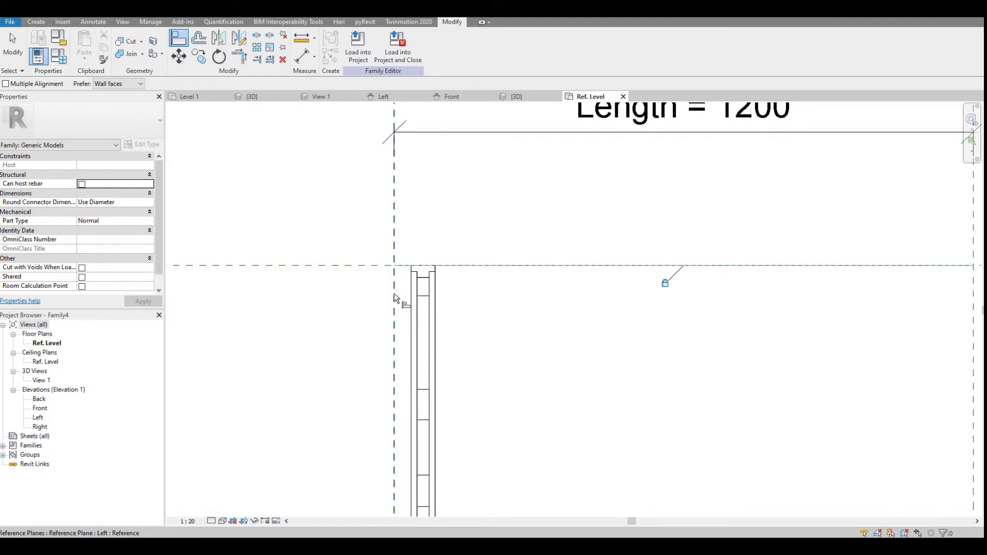
pyautogui.click(394, 294)
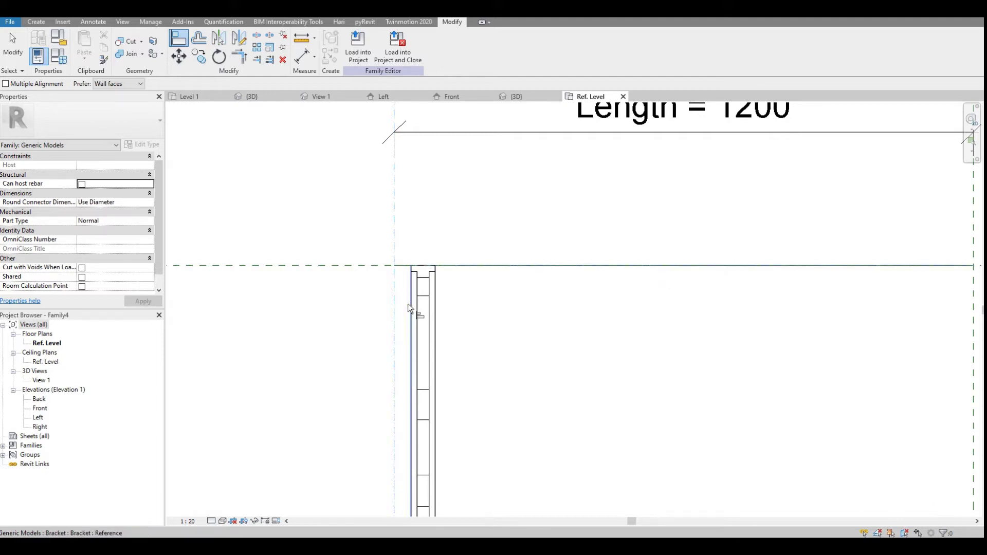
pyautogui.click(408, 303)
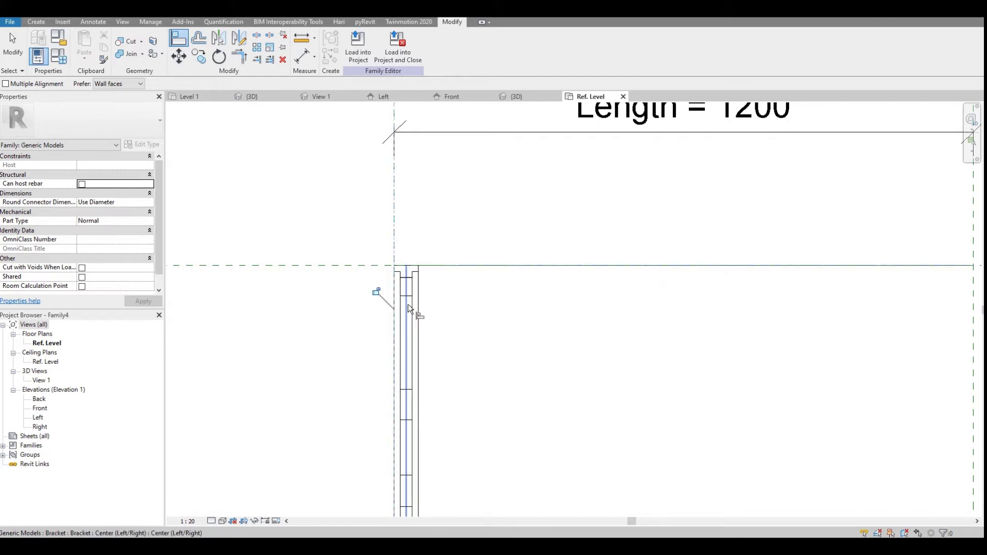
pyautogui.click(375, 291)
pyautogui.scroll(-3, 440, 324)
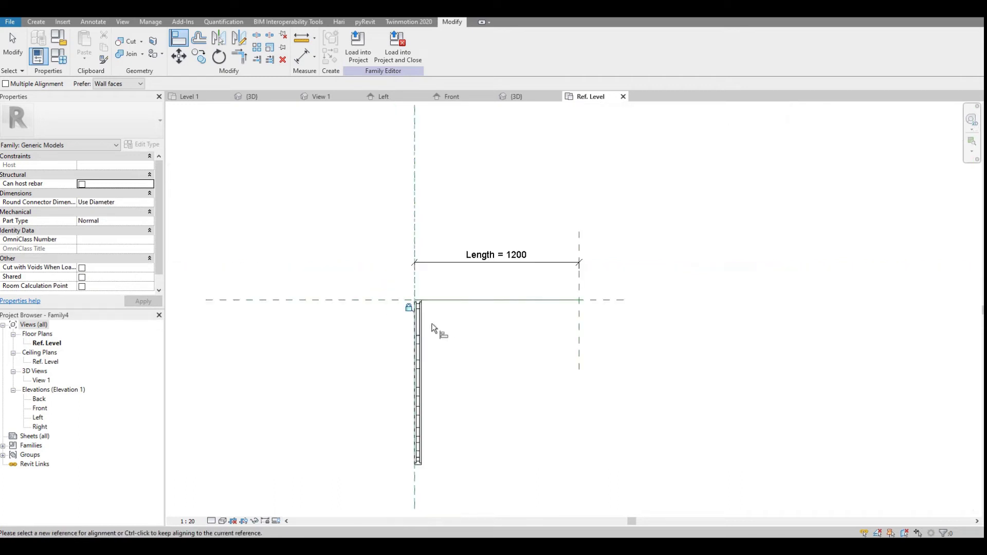
pyautogui.press('Escape')
pyautogui.press('Escape')
# Array the bracket linearly as a grouped, associated array of 2, placing the last member at the right end of the reference line.
pyautogui.click(419, 326)
pyautogui.press('a')
pyautogui.press('r')
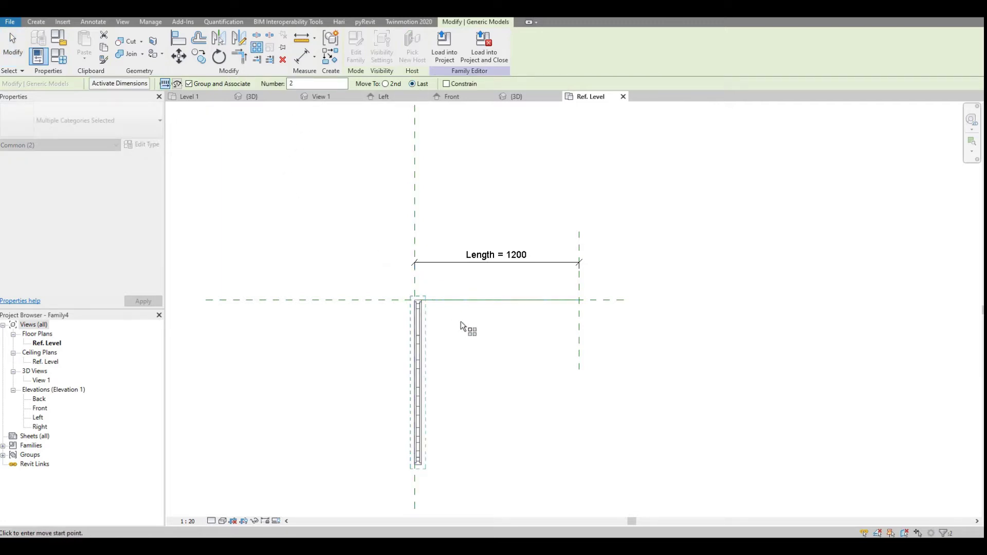
pyautogui.scroll(2, 461, 324)
pyautogui.scroll(3, 385, 297)
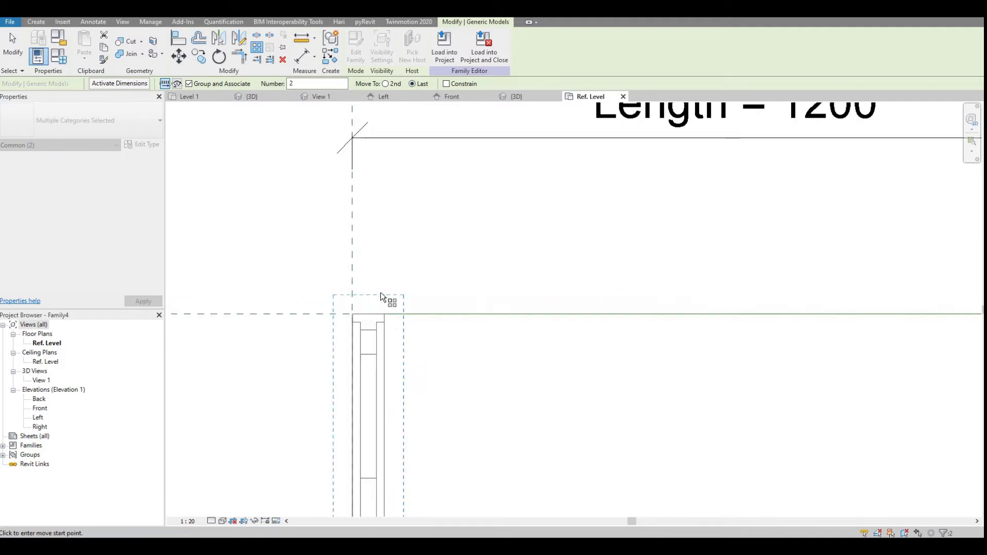
pyautogui.click(383, 313)
pyautogui.scroll(-3, 387, 306)
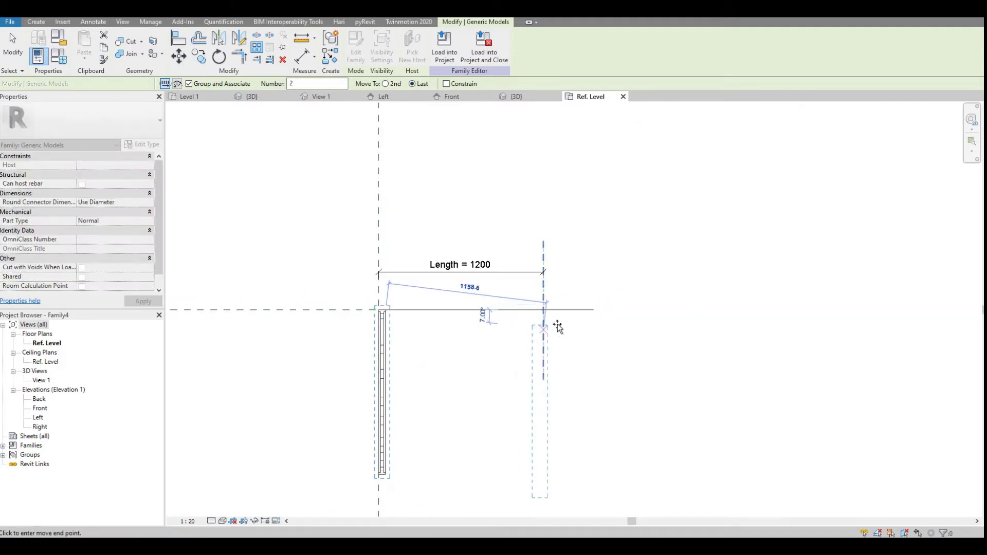
pyautogui.scroll(1, 534, 300)
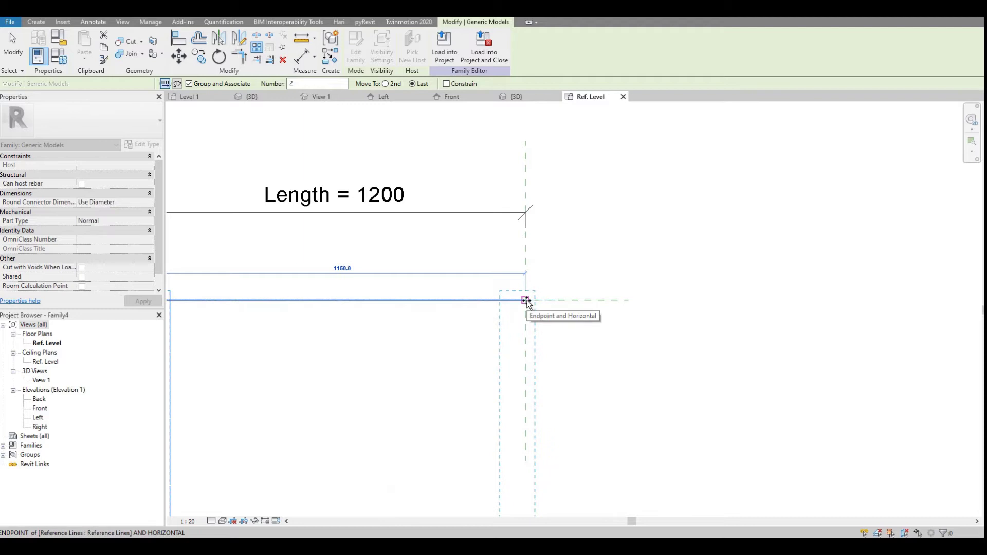
pyautogui.click(525, 300)
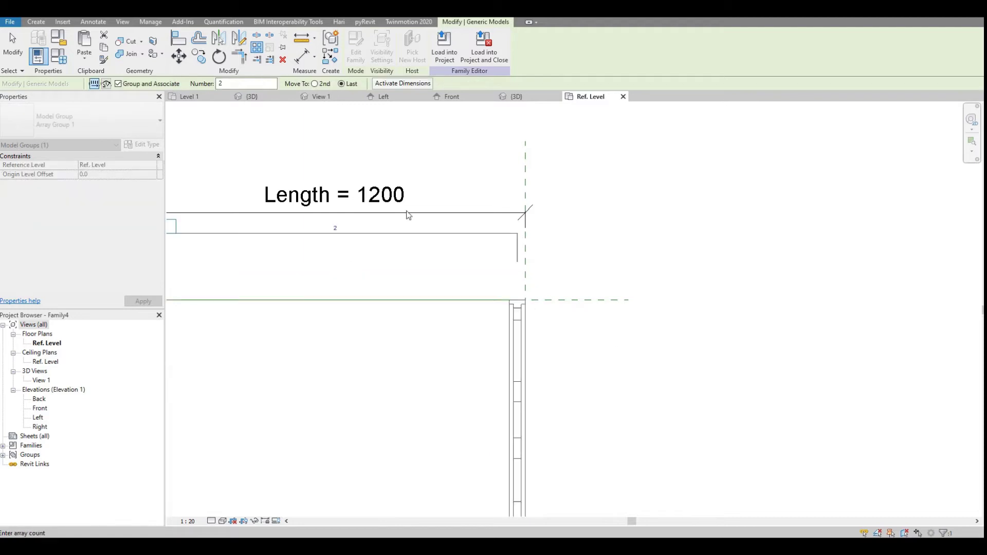
pyautogui.press('Return')
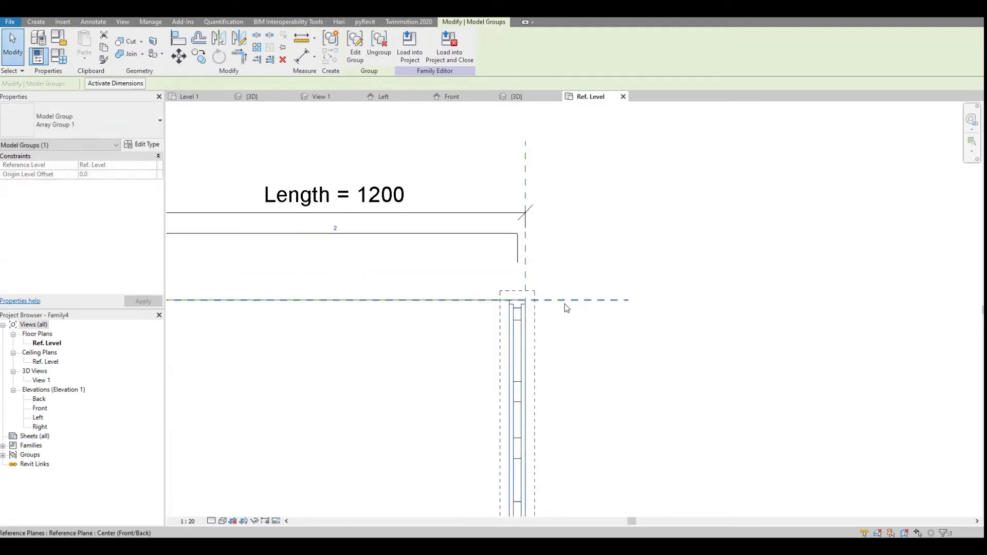
pyautogui.press('Escape')
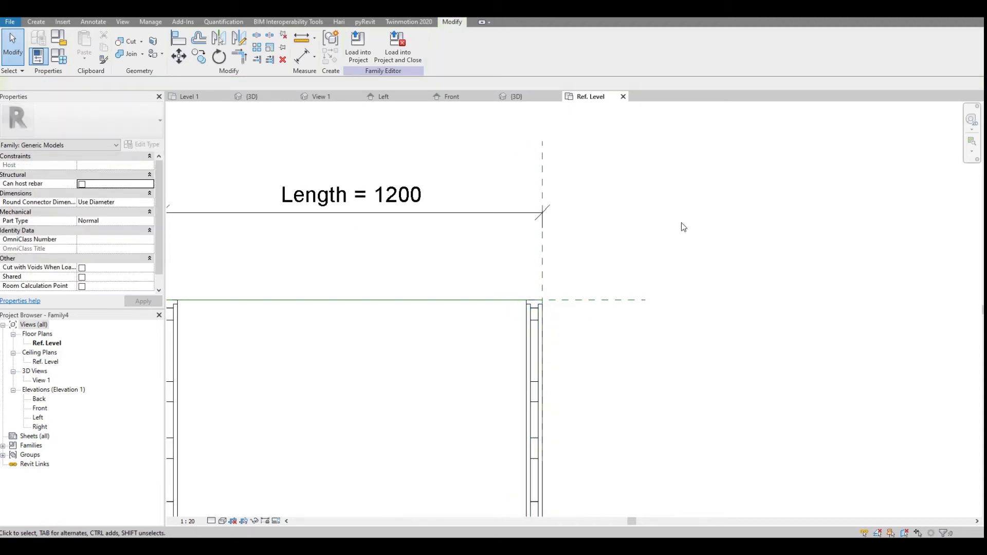
# Align the last bracket's outer side face with the reference plane at the line's right end and lock it.
pyautogui.press('a')
pyautogui.press('l')
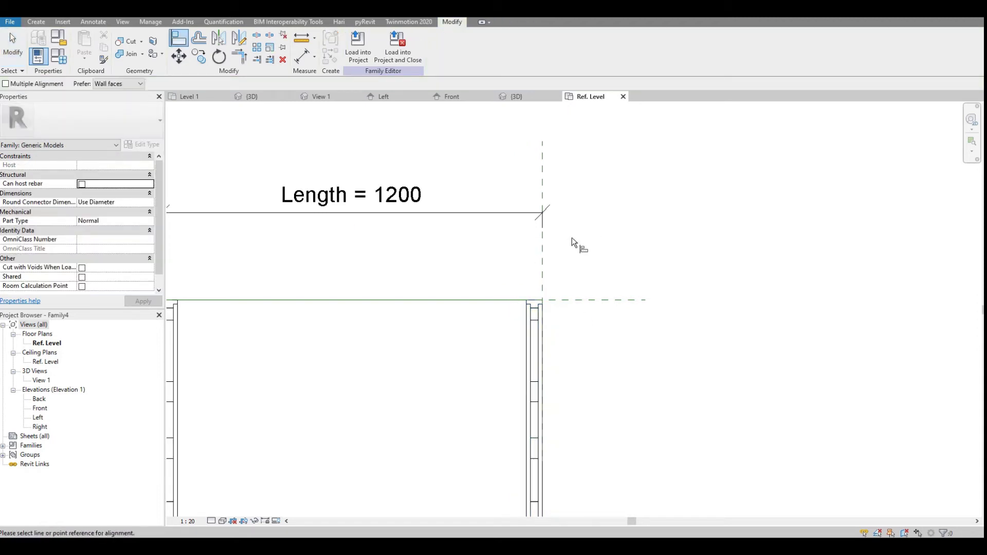
pyautogui.click(543, 251)
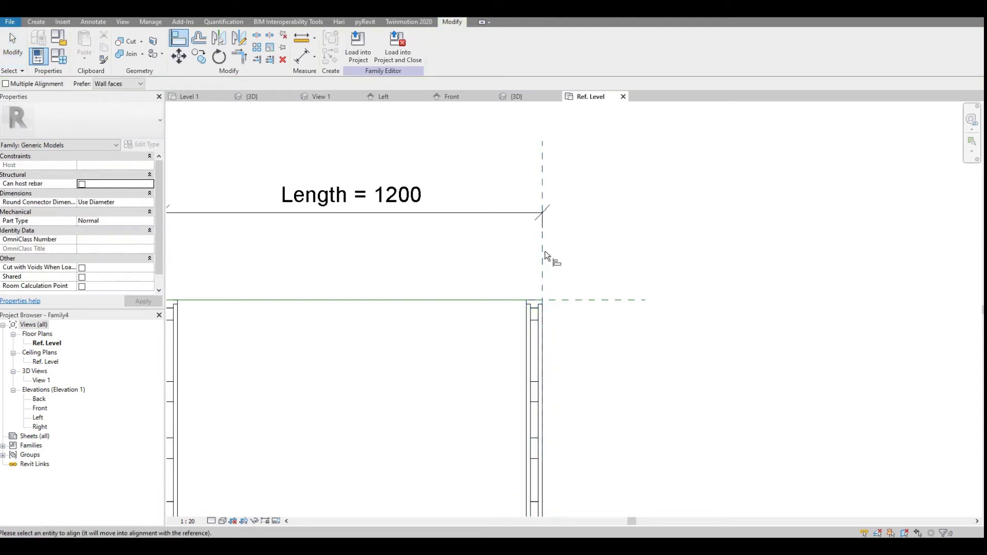
pyautogui.click(545, 360)
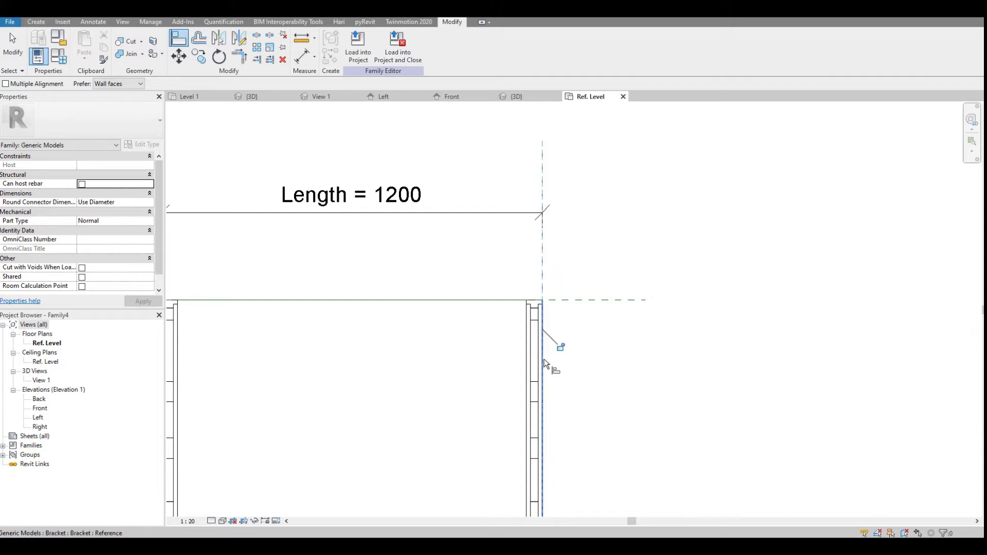
pyautogui.scroll(3, 540, 309)
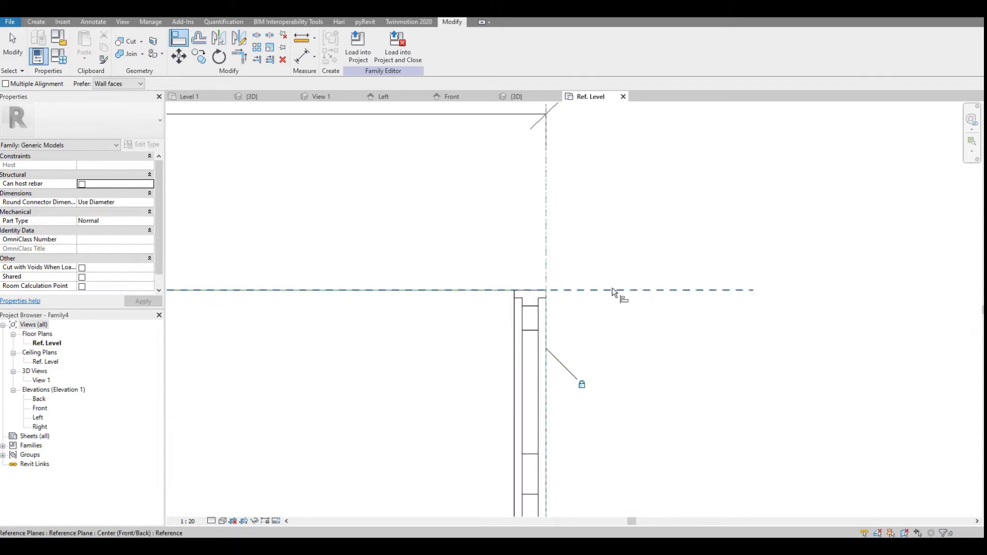
# Align the last bracket's wall-side end with the Center (Front/Back) reference plane.
pyautogui.click(595, 291)
pyautogui.click(530, 292)
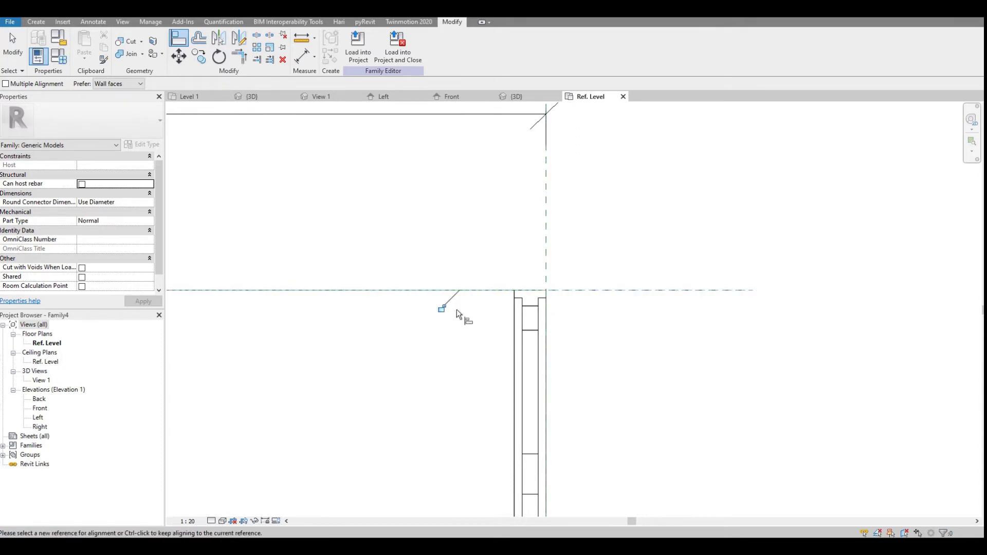
pyautogui.scroll(-3, 506, 295)
pyautogui.moveTo(538, 341); pyautogui.dragTo(588, 303, button='middle')
pyautogui.press('Escape')
pyautogui.press('Escape')
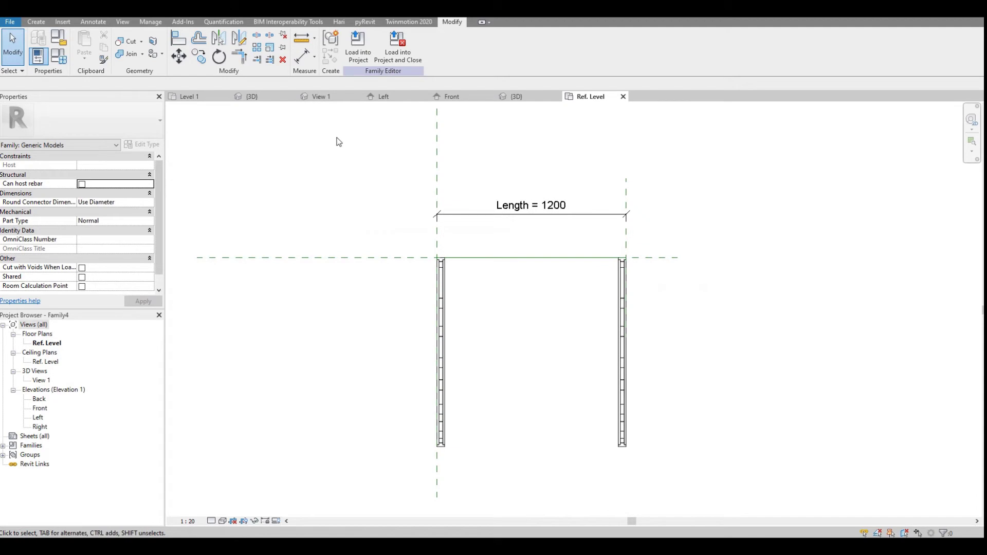
# Open the family's default 3D view and look at the two arrayed brackets from an angle.
pyautogui.press('3')
pyautogui.press('d')
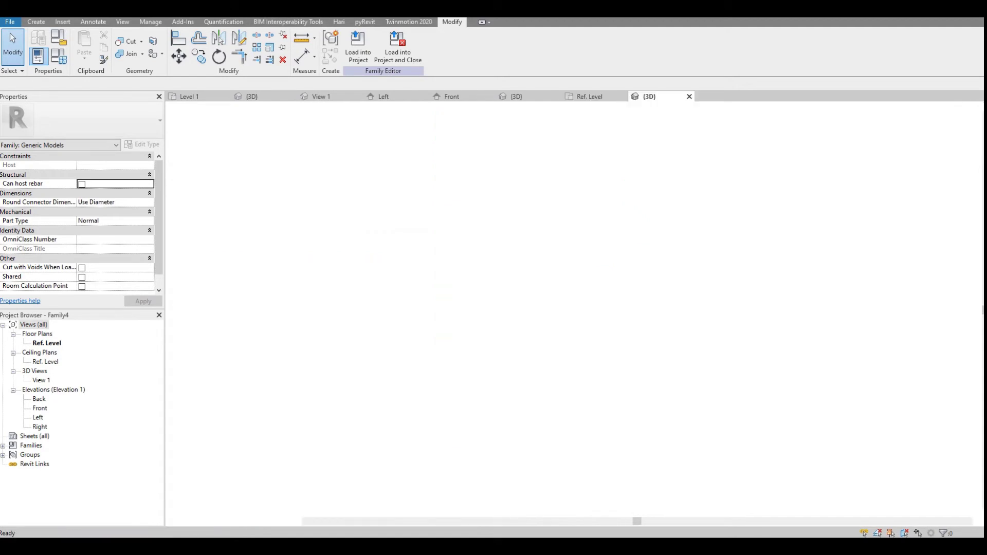
pyautogui.keyDown('shift'); pyautogui.moveTo(538, 392); pyautogui.dragTo(751, 381, button='middle'); pyautogui.keyUp('shift')
# Add a family type parameter named Bracket Spacing, of type Length and grouped under Dimensions.
pyautogui.click(59, 57)
pyautogui.moveTo(341, 133); pyautogui.dragTo(567, 133)
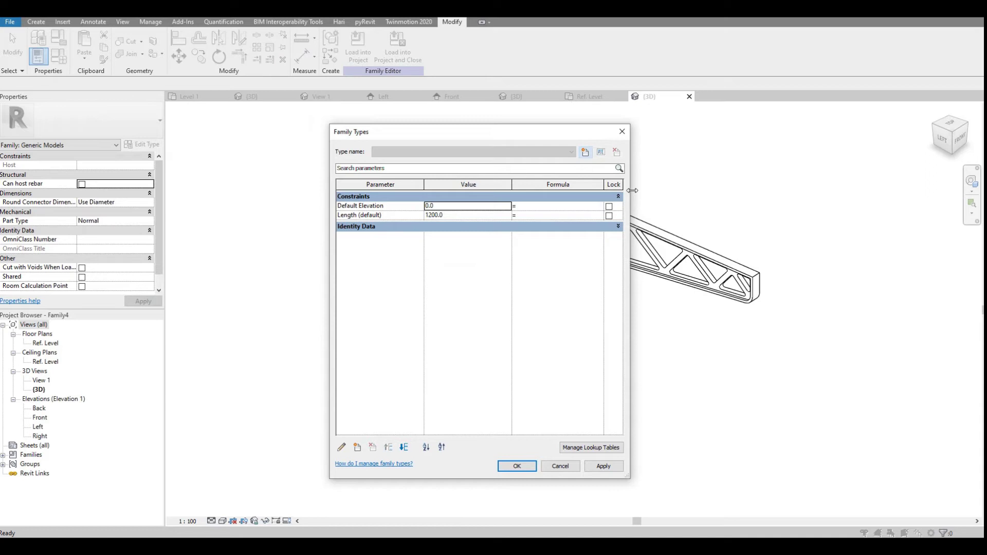
pyautogui.moveTo(632, 190); pyautogui.dragTo(573, 181)
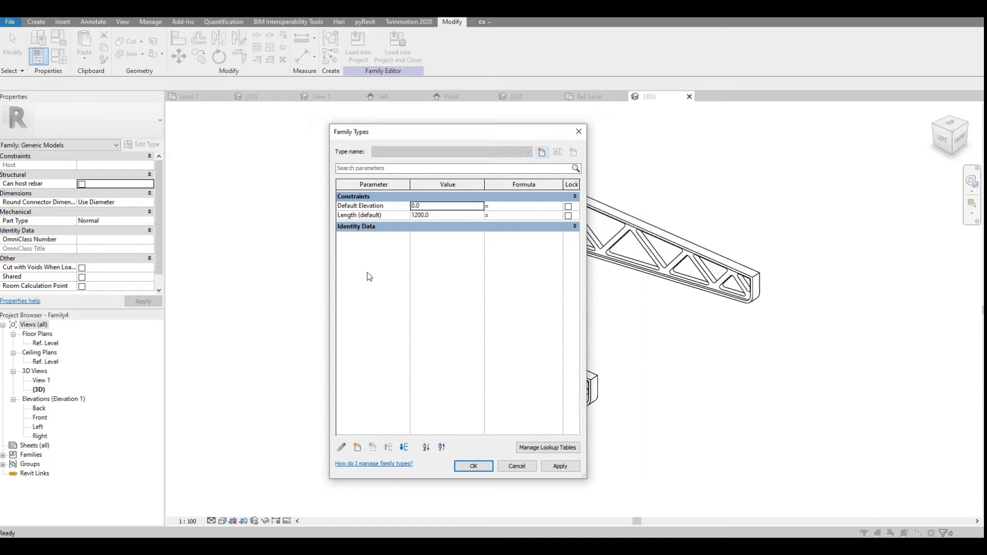
pyautogui.click(357, 447)
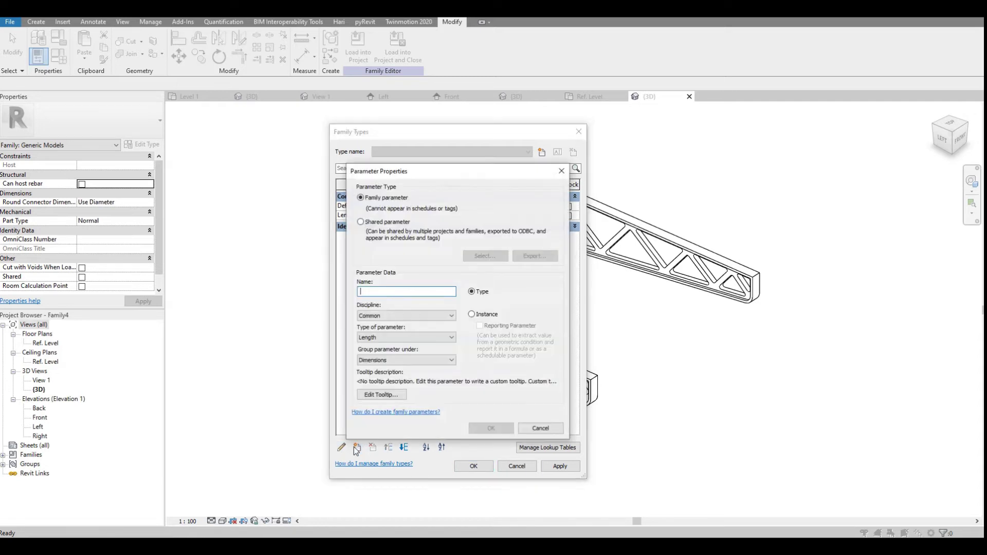
pyautogui.write('Spacing')
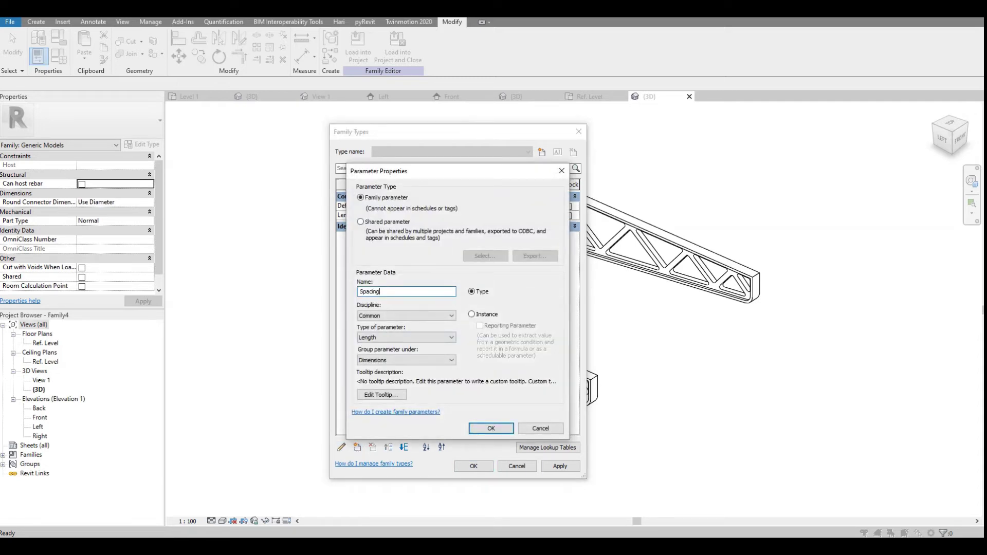
pyautogui.press('Home')
pyautogui.write('Bracket')
pyautogui.moveTo(488, 177); pyautogui.dragTo(746, 185)
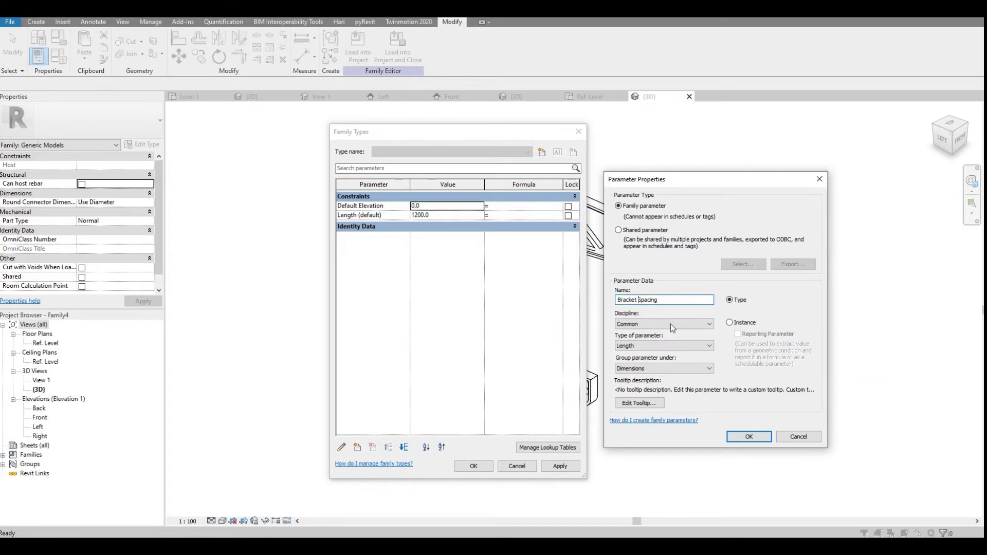
pyautogui.click(742, 441)
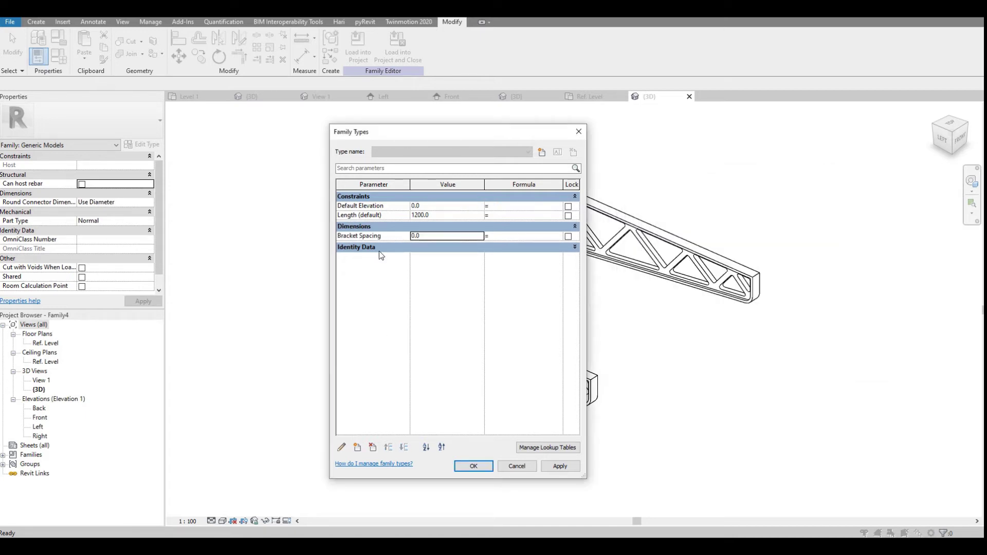
# Set the Bracket Spacing parameter to 600.
pyautogui.click(434, 235)
pyautogui.write('600')
pyautogui.click(489, 351)
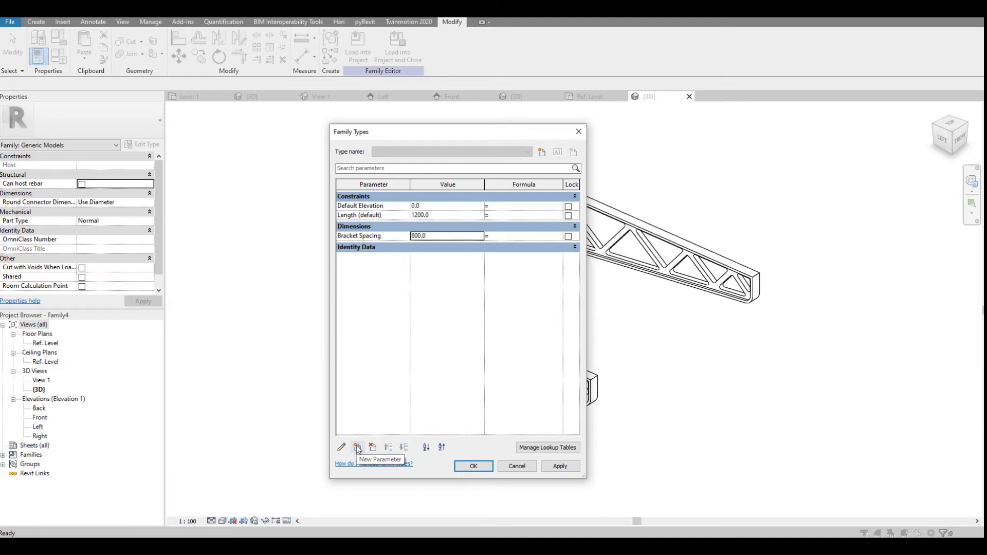
# Add a family instance parameter named Brackets Count, of type Length and grouped under Dimensions.
pyautogui.moveTo(518, 126); pyautogui.dragTo(297, 116)
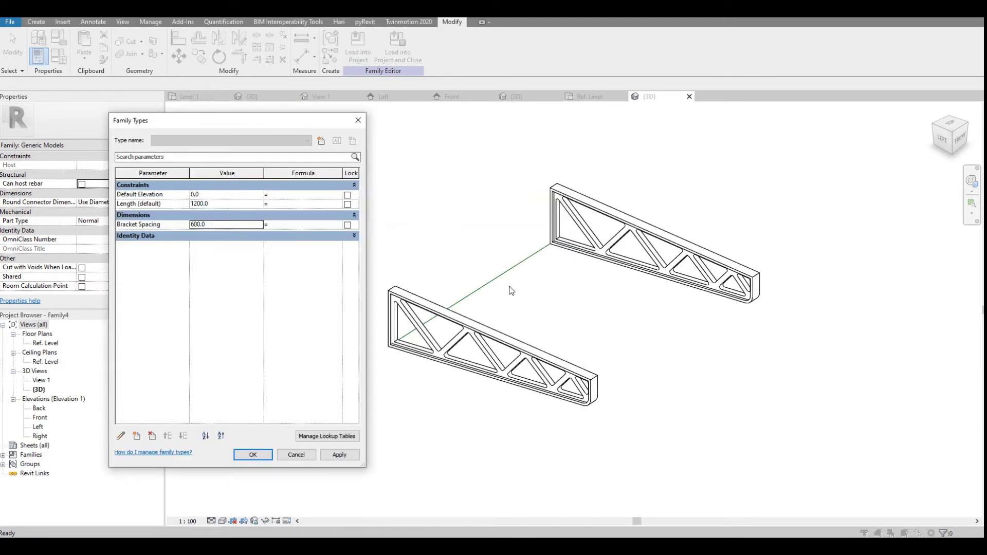
pyautogui.click(138, 437)
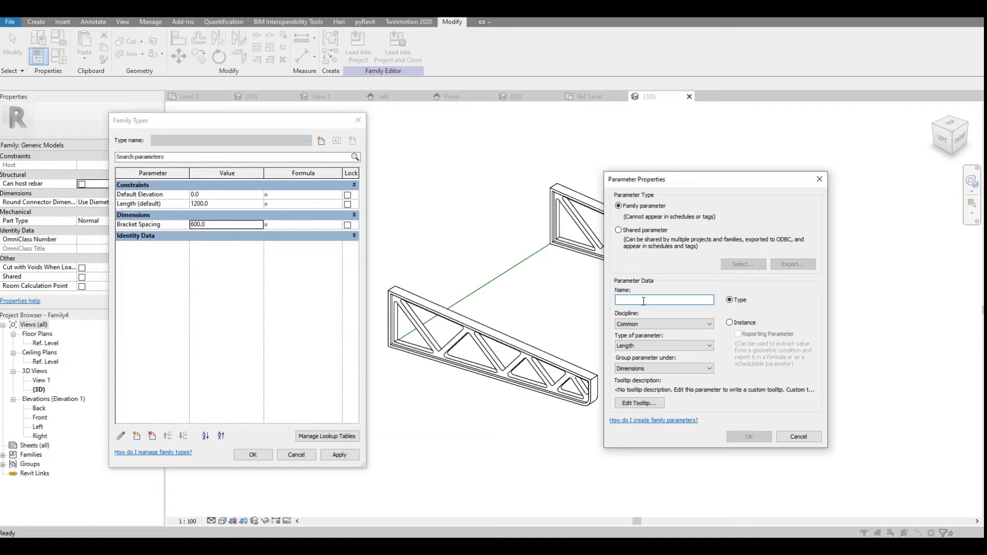
pyautogui.write('Bracke')
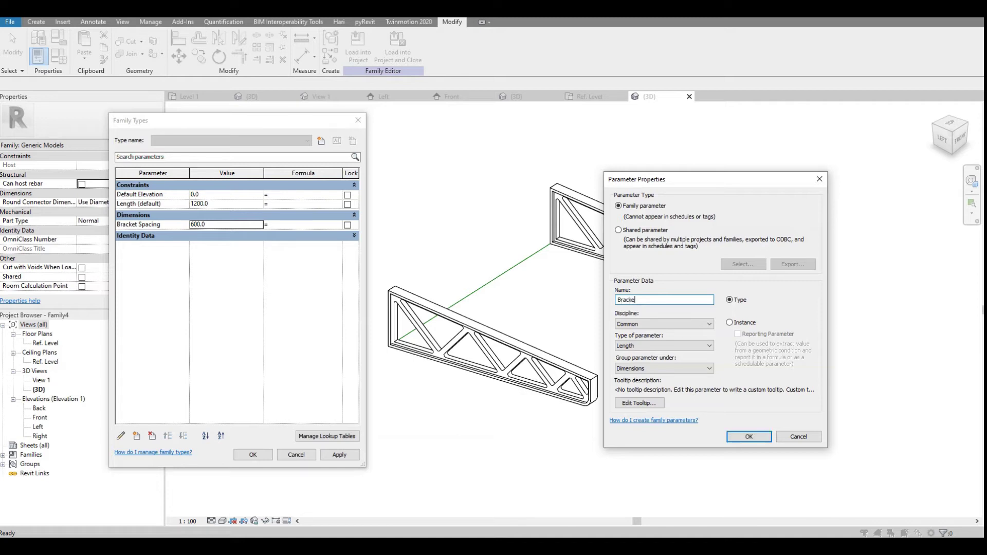
pyautogui.write('ts Count')
pyautogui.click(730, 323)
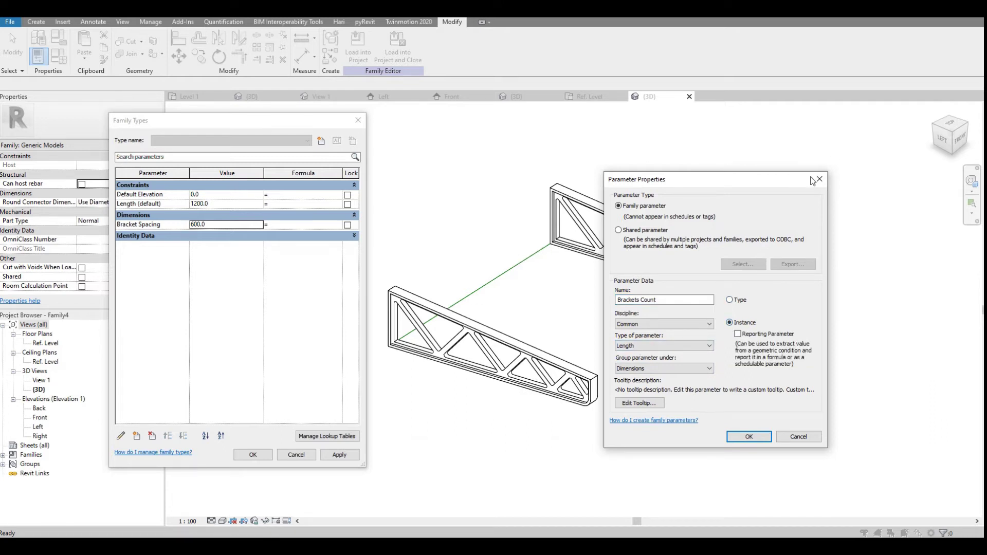
pyautogui.moveTo(767, 180); pyautogui.dragTo(705, 138)
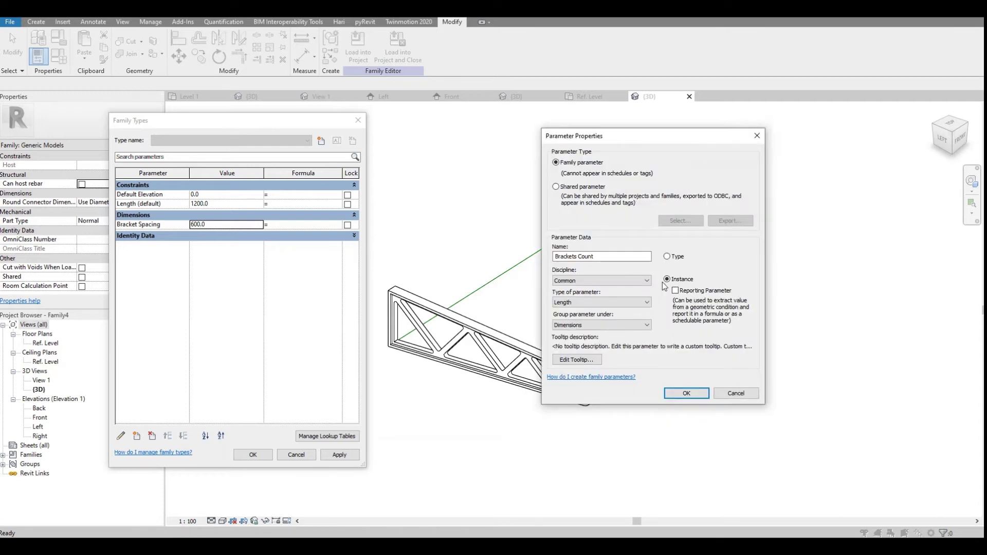
pyautogui.click(687, 393)
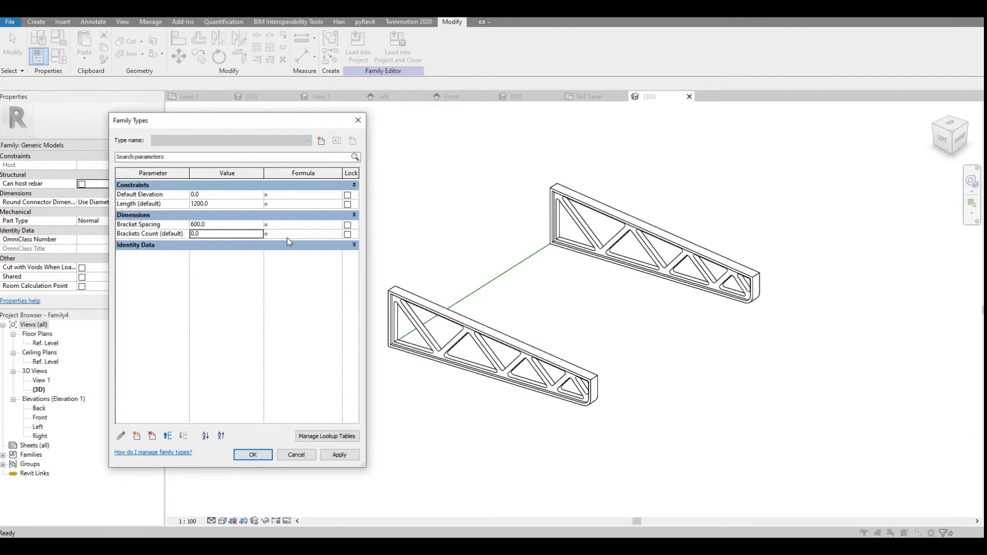
# Delete the Brackets Count parameter from the family.
pyautogui.click(180, 234)
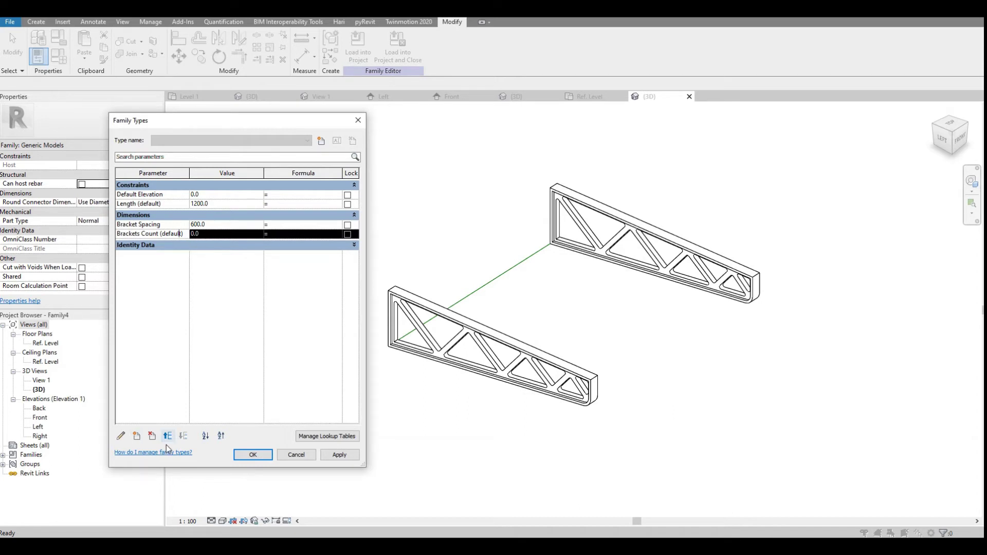
pyautogui.click(151, 436)
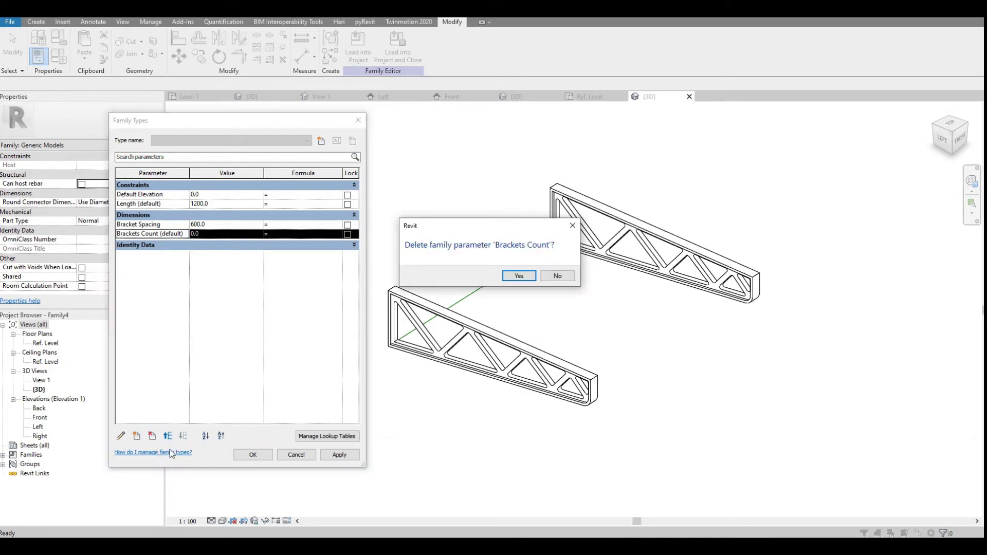
pyautogui.click(514, 275)
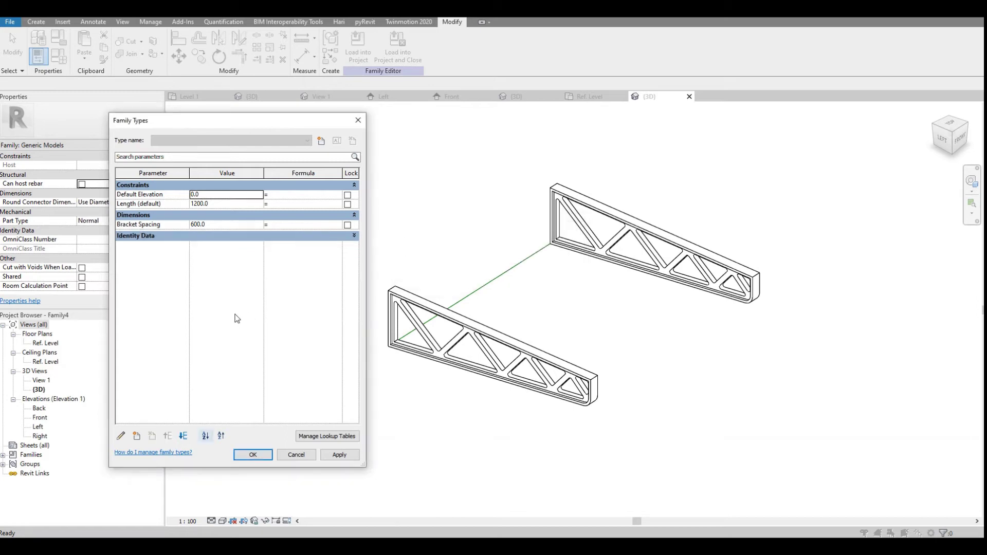
# Add a family instance parameter named Brackets Spacing, of type Integer and grouped under Other.
pyautogui.click(136, 436)
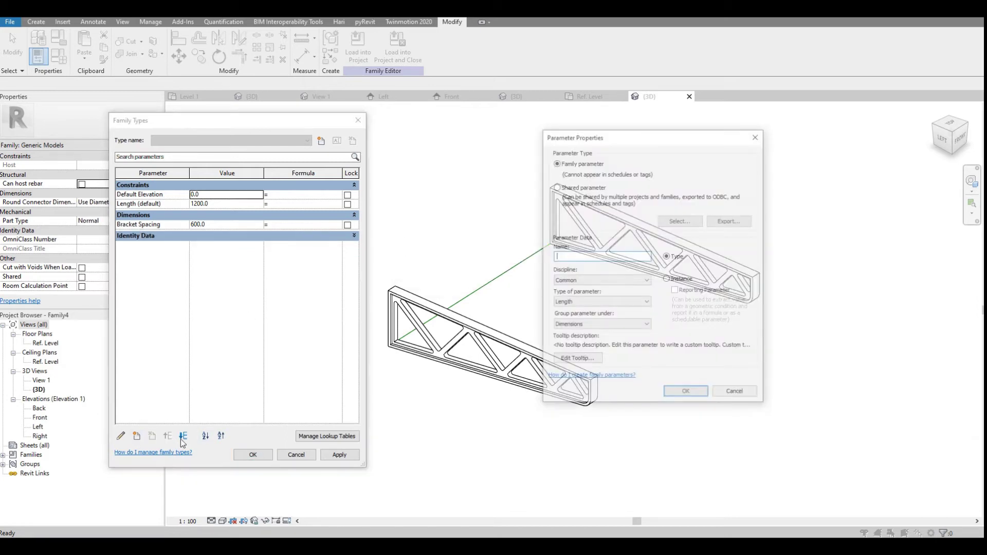
pyautogui.click(579, 303)
pyautogui.click(571, 319)
pyautogui.click(590, 255)
pyautogui.write('Brackets ')
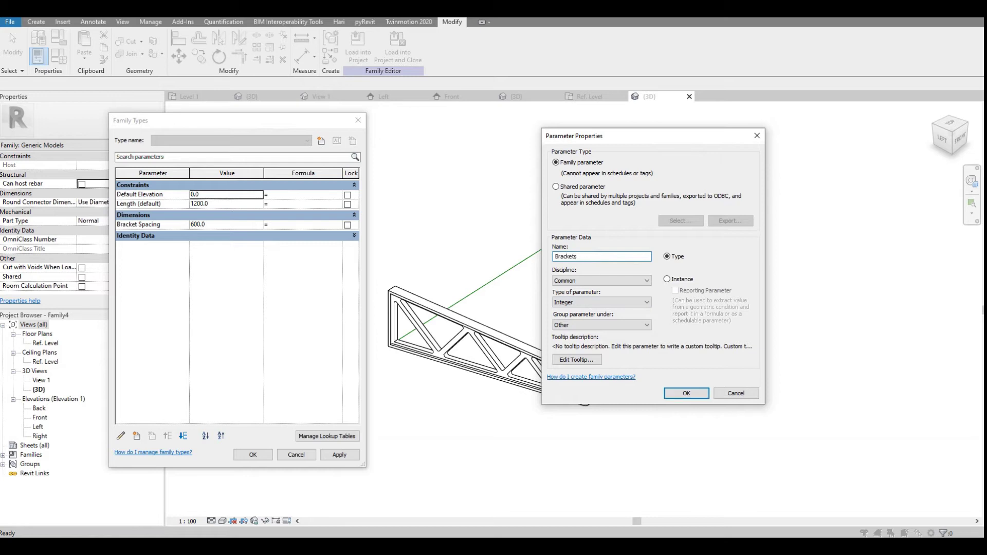
pyautogui.write('Spacing')
pyautogui.click(667, 279)
pyautogui.click(687, 394)
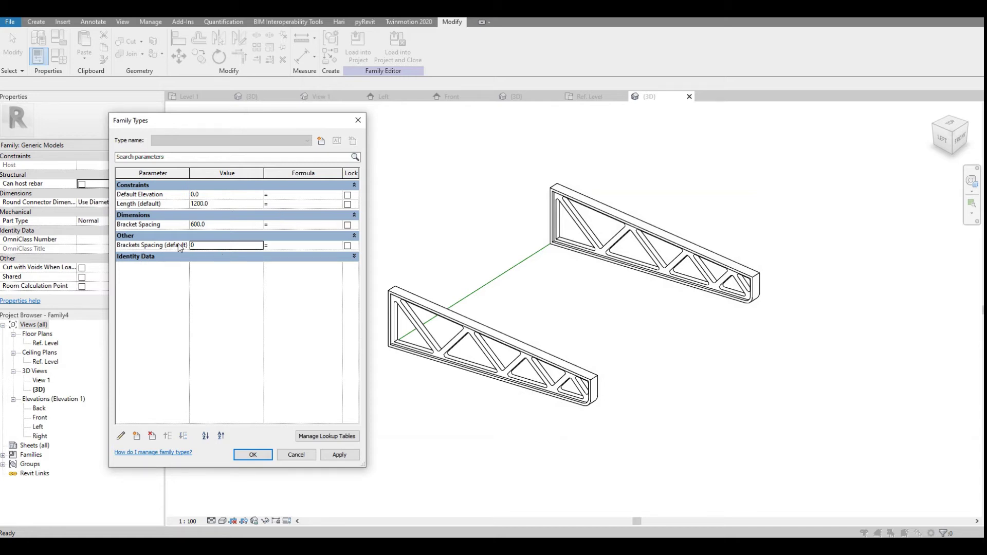
# Give the Brackets Spacing parameter the formula Length / Bracket Spacing and apply it.
pyautogui.click(286, 245)
pyautogui.write('Length / Bracket Spacing')
pyautogui.click(340, 455)
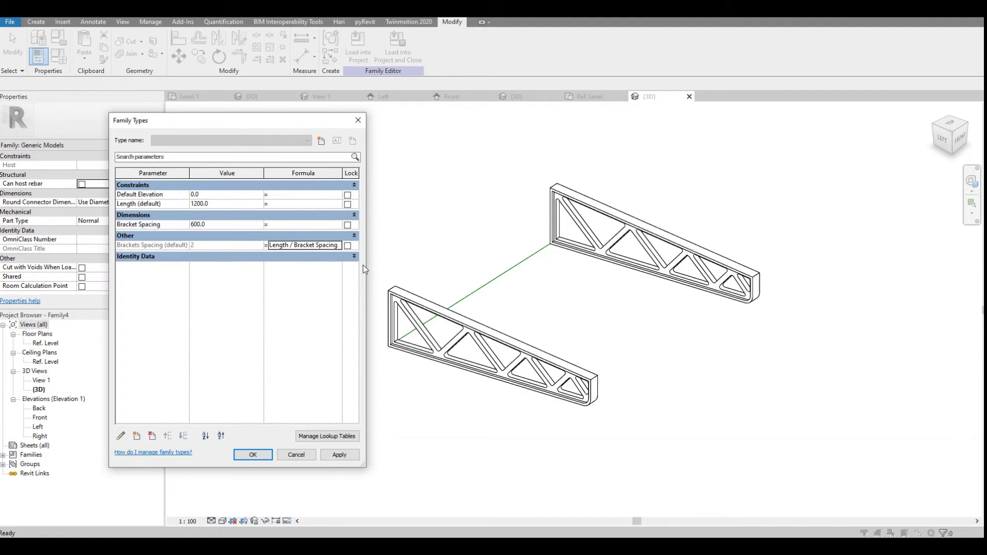
# Extend the Brackets Spacing formula to Length / Bracket Spacing + 1 and accept the family type changes.
pyautogui.moveTo(366, 221); pyautogui.dragTo(407, 221)
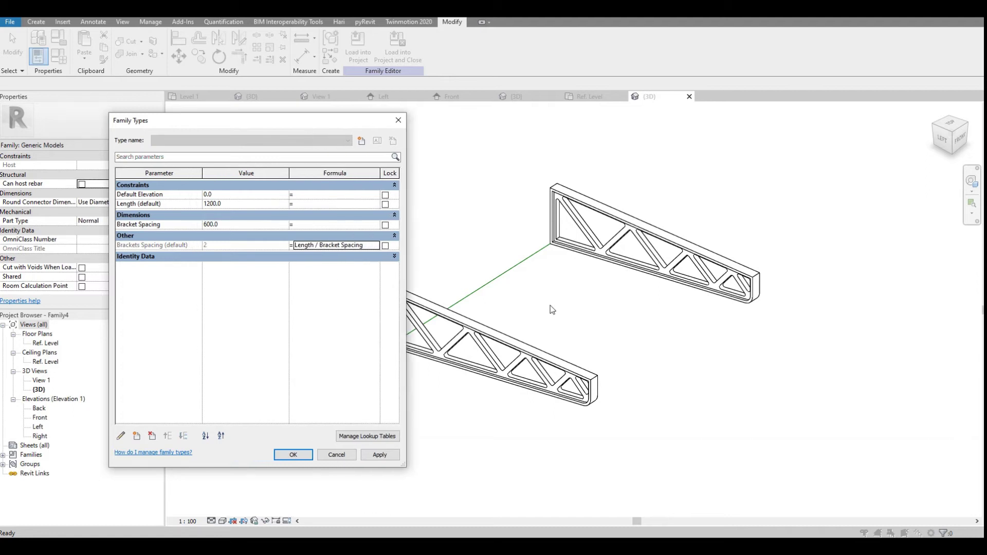
pyautogui.click(371, 246)
pyautogui.write('+ 1')
pyautogui.press('Return')
pyautogui.click(381, 454)
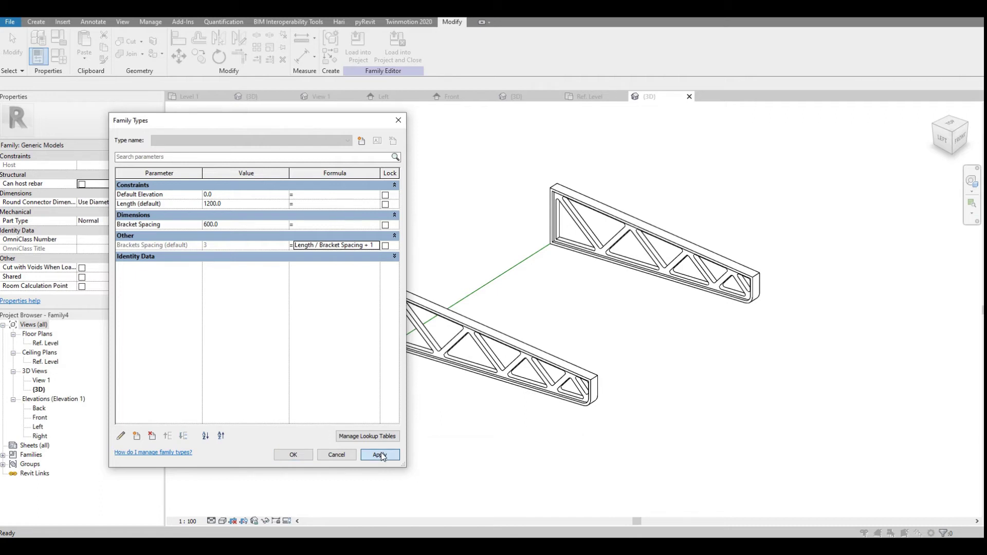
pyautogui.click(303, 454)
# Label the bracket array's count with the Brackets Spacing parameter.
pyautogui.scroll(-3, 612, 384)
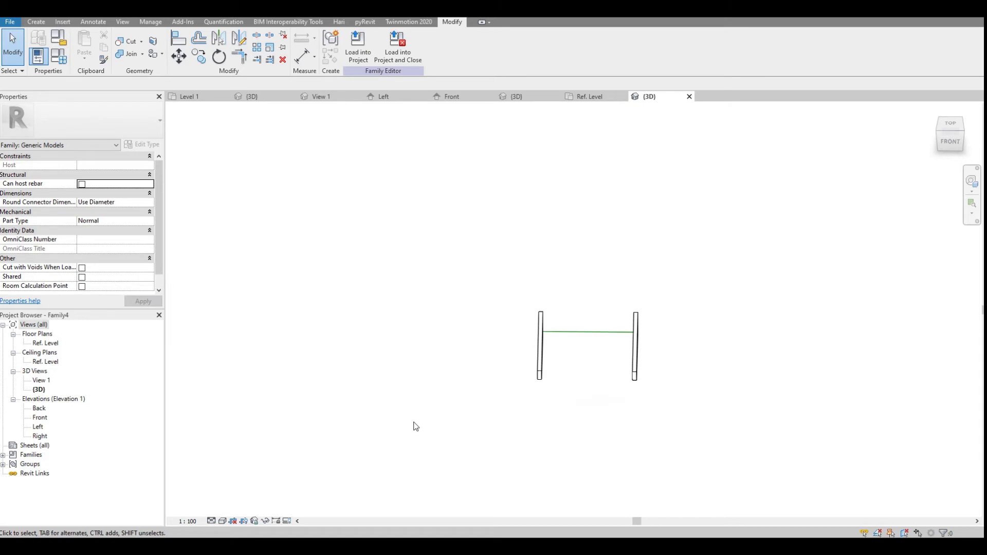
pyautogui.keyDown('shift'); pyautogui.moveTo(545, 356); pyautogui.dragTo(565, 319, button='middle'); pyautogui.keyUp('shift')
pyautogui.click(550, 305)
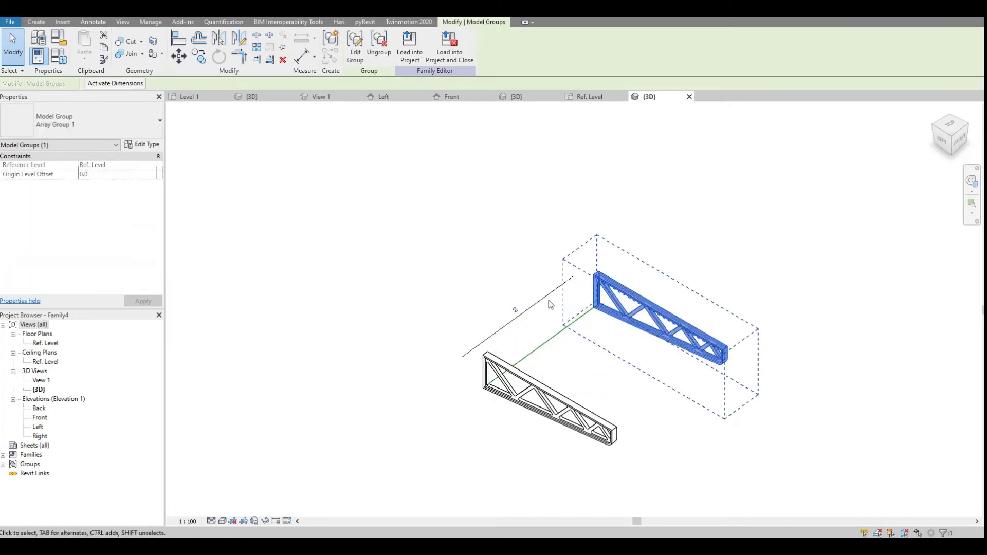
pyautogui.click(515, 311)
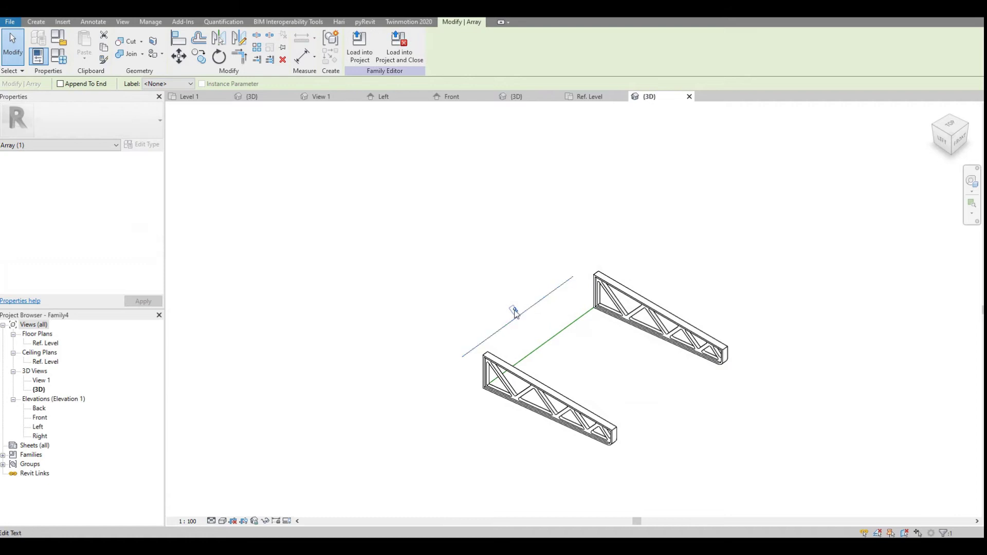
pyautogui.click(180, 84)
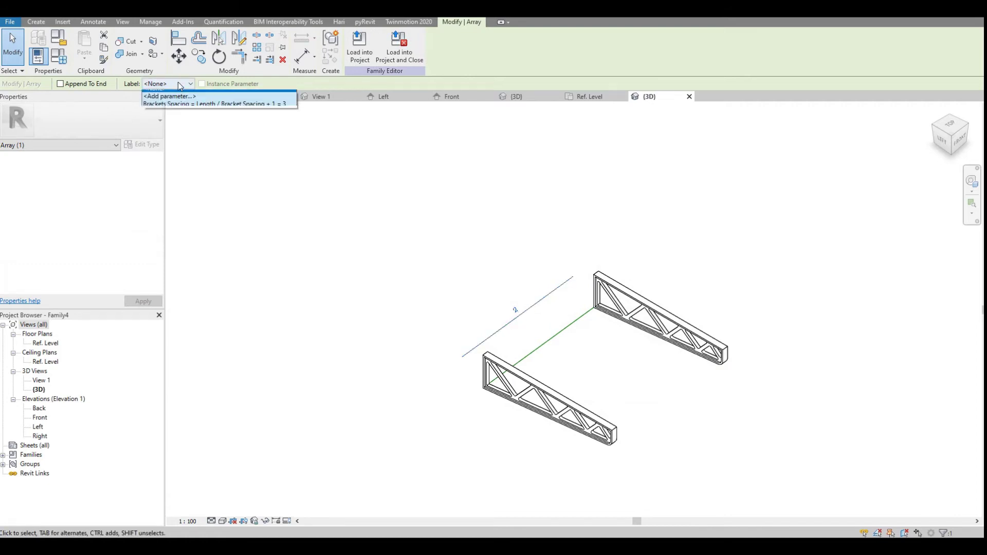
pyautogui.click(174, 110)
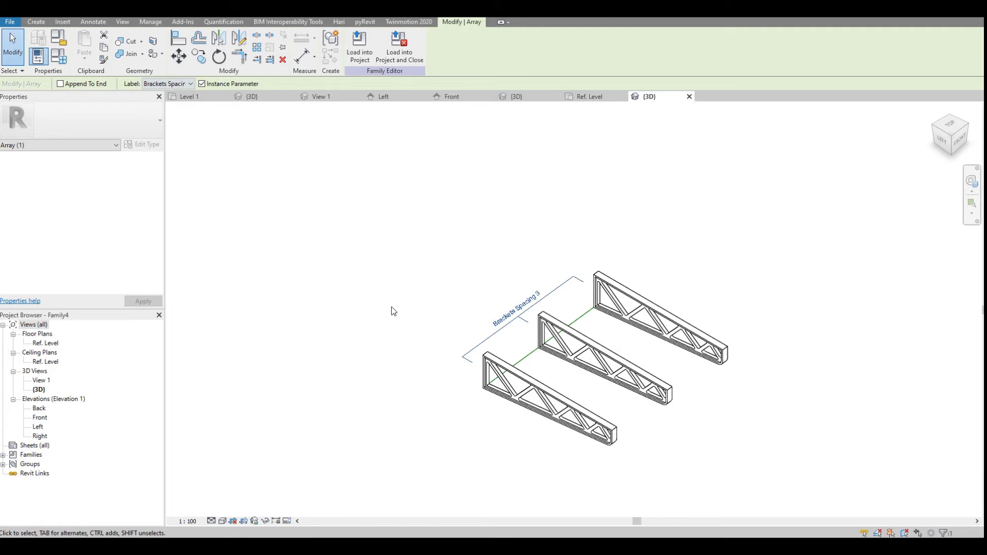
pyautogui.click(745, 394)
pyautogui.keyDown('shift'); pyautogui.moveTo(745, 394); pyautogui.dragTo(755, 349, button='middle'); pyautogui.keyUp('shift')
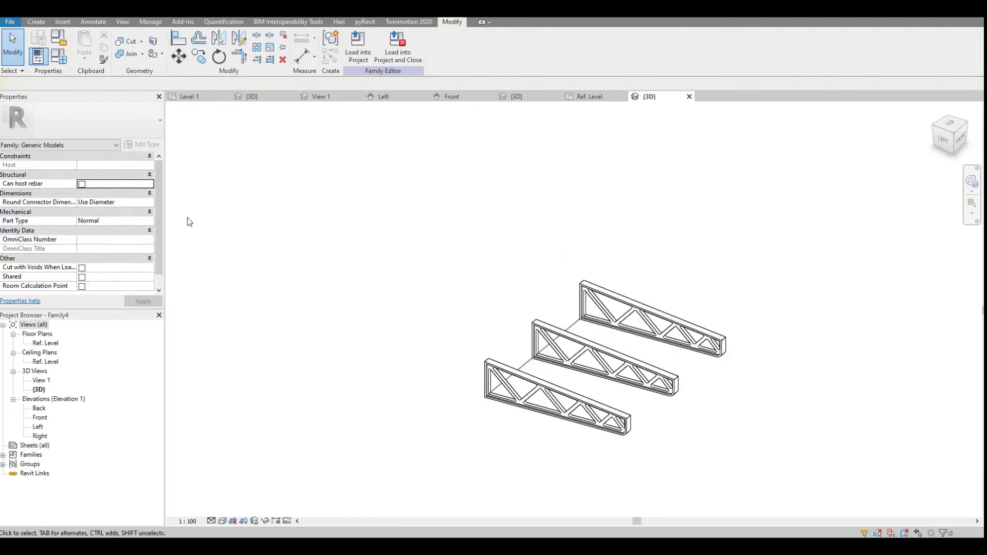
# Set the family's default Length to 3600 and accept the change.
pyautogui.click(38, 56)
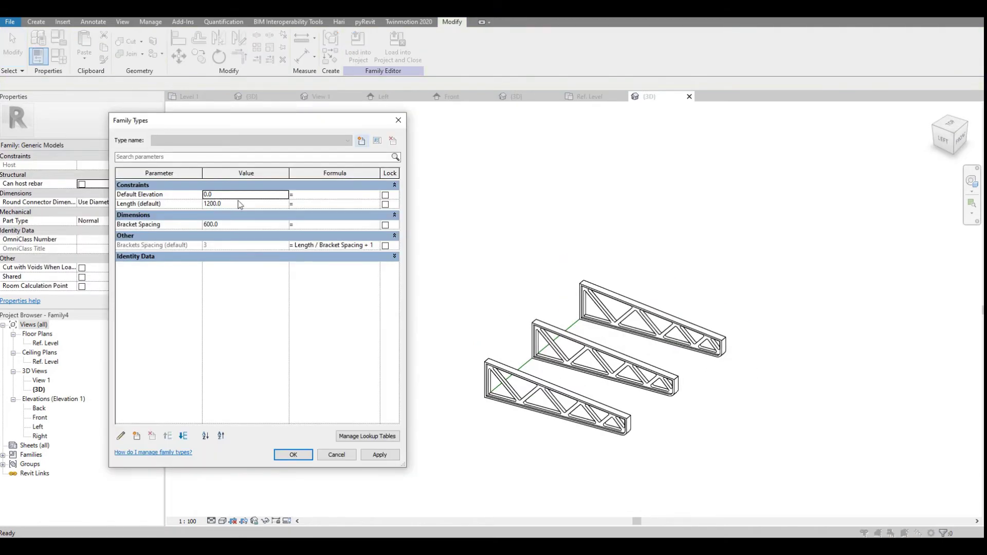
pyautogui.click(242, 206)
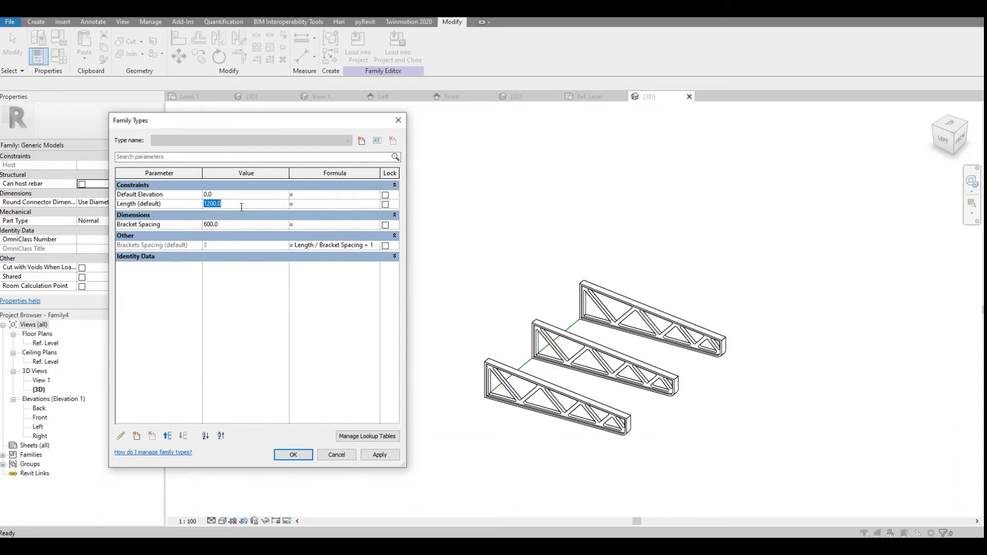
pyautogui.write('3600')
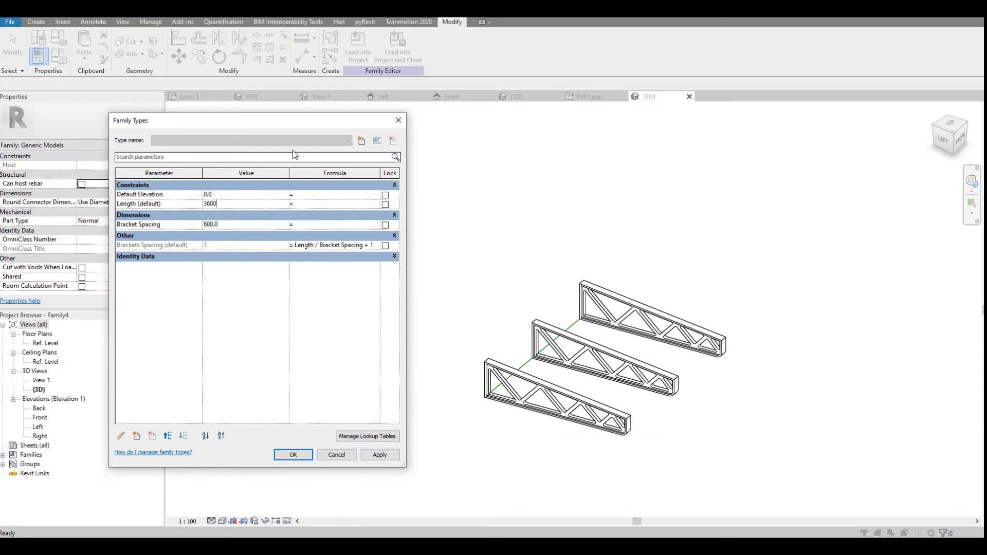
pyautogui.click(379, 455)
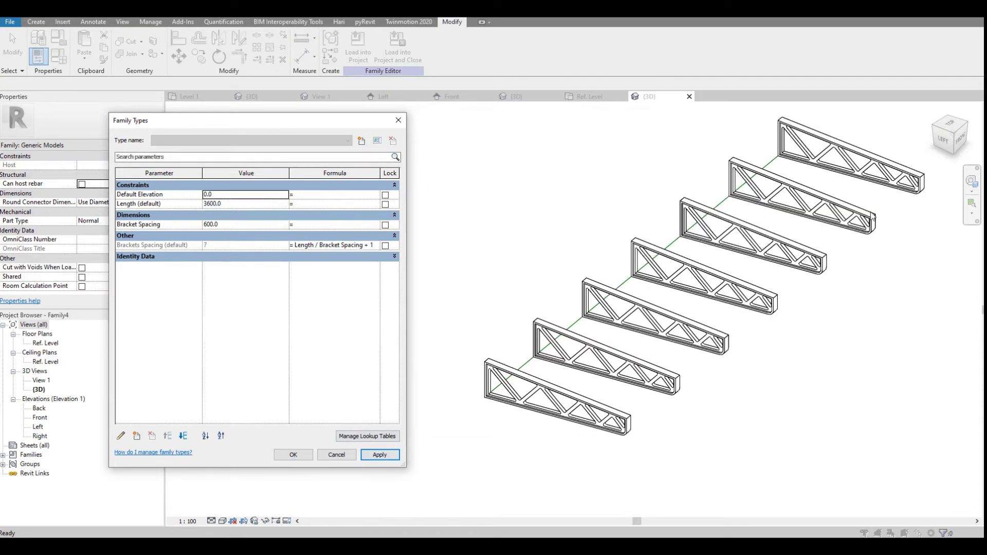
pyautogui.click(293, 454)
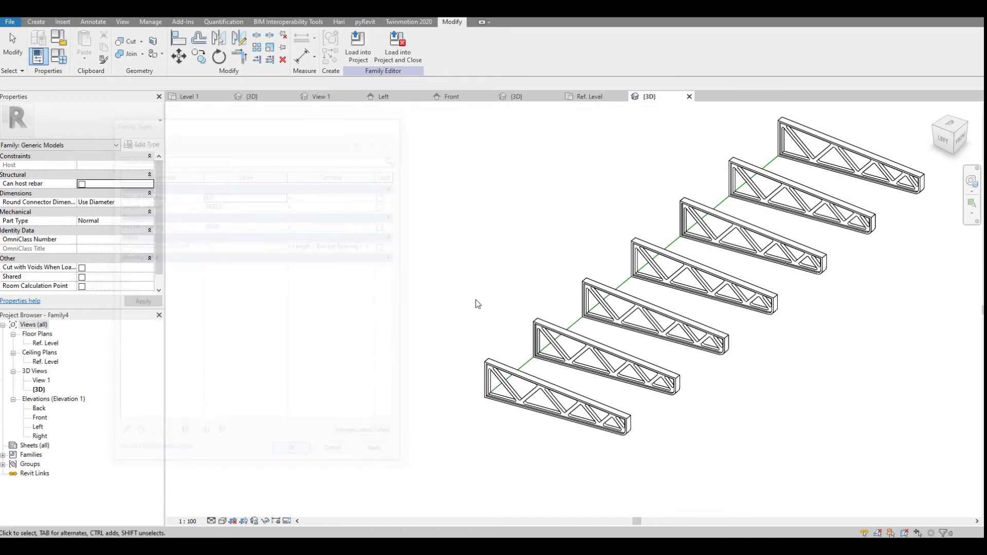
# Save the family as Support in the Canopy folder, with maximum backups set to 1.
pyautogui.scroll(-5, 476, 299)
pyautogui.keyDown('shift'); pyautogui.moveTo(591, 358); pyautogui.dragTo(674, 427, button='middle'); pyautogui.keyUp('shift')
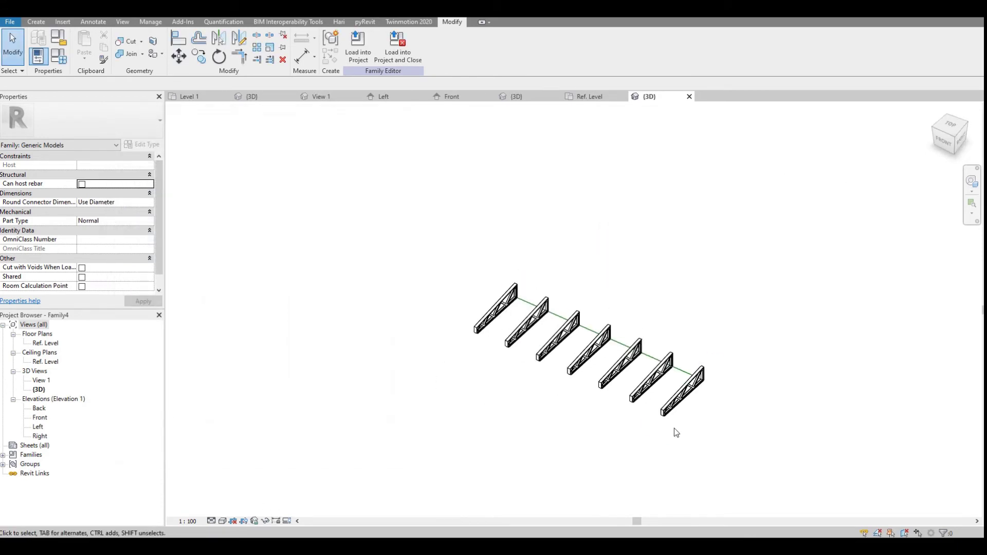
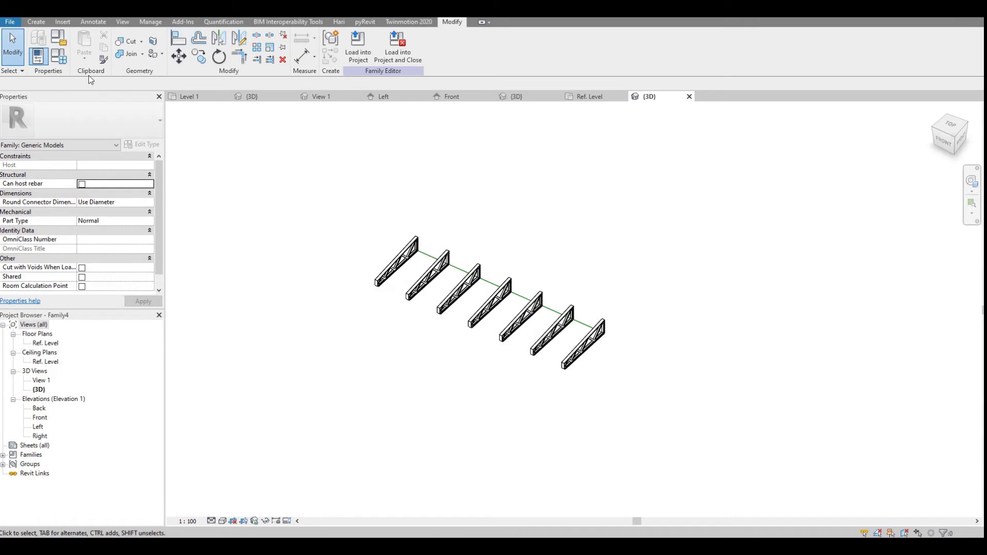
pyautogui.hotkey('ctrl', 's')
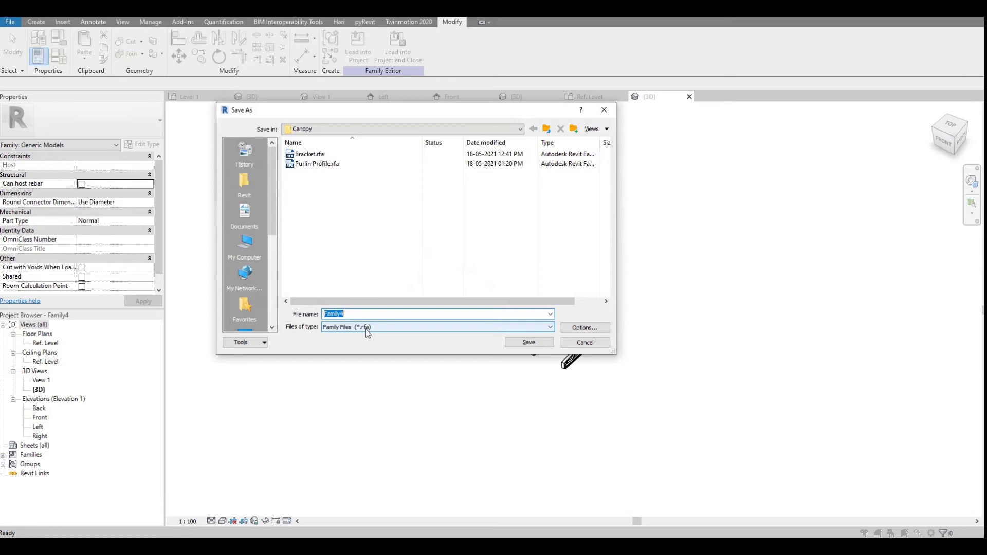
pyautogui.write('Support')
pyautogui.click(580, 328)
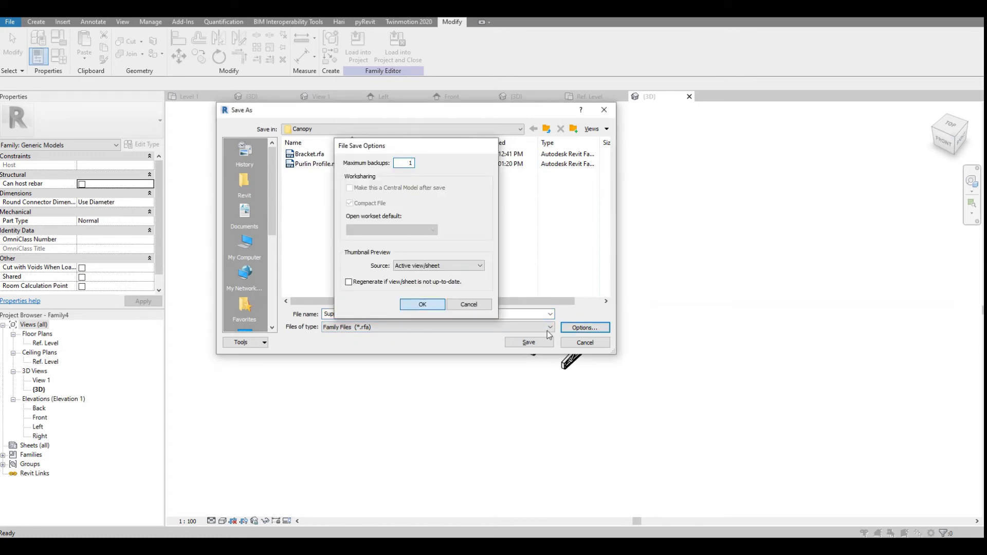
pyautogui.press('Return')
pyautogui.press('Return')
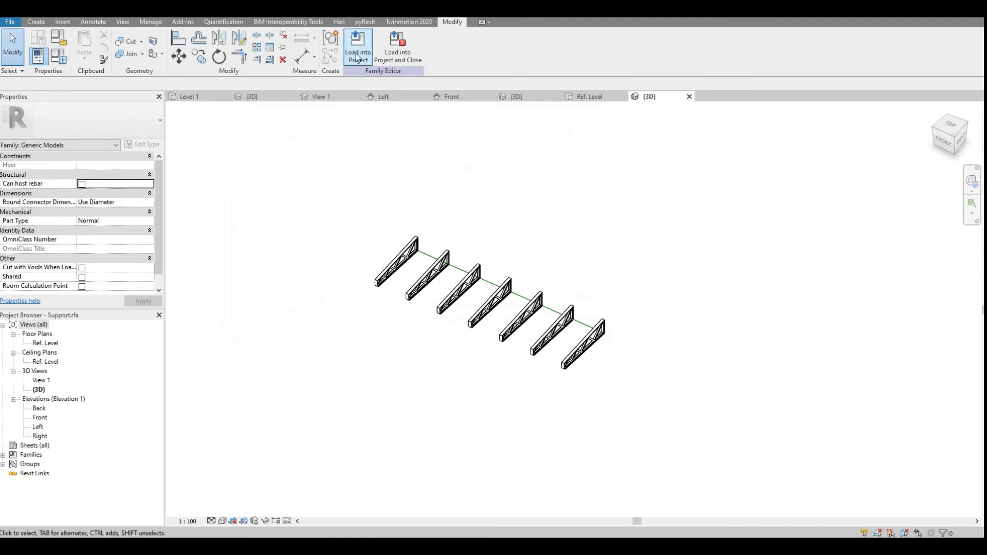
# Load the Support family into Project2 only and close the family file.
pyautogui.click(404, 57)
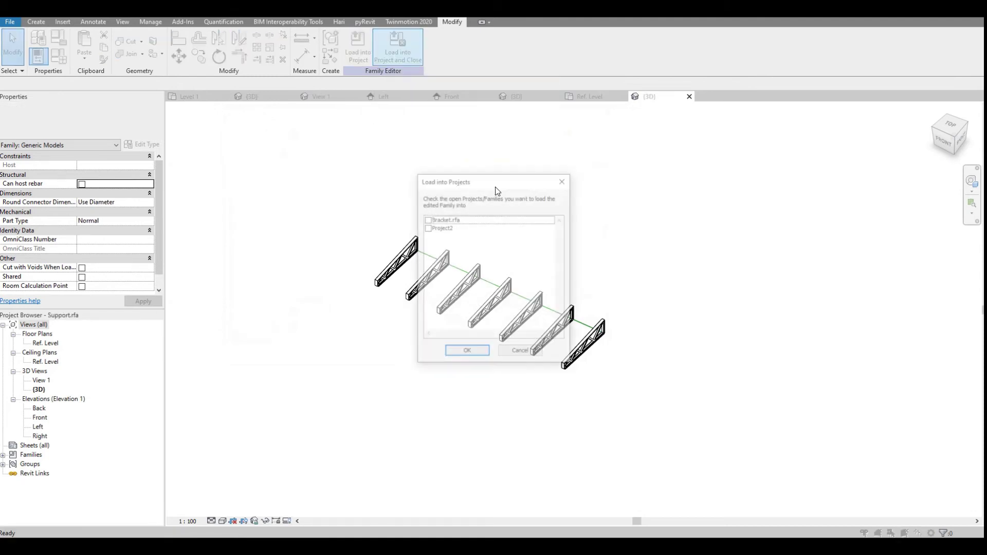
pyautogui.click(427, 228)
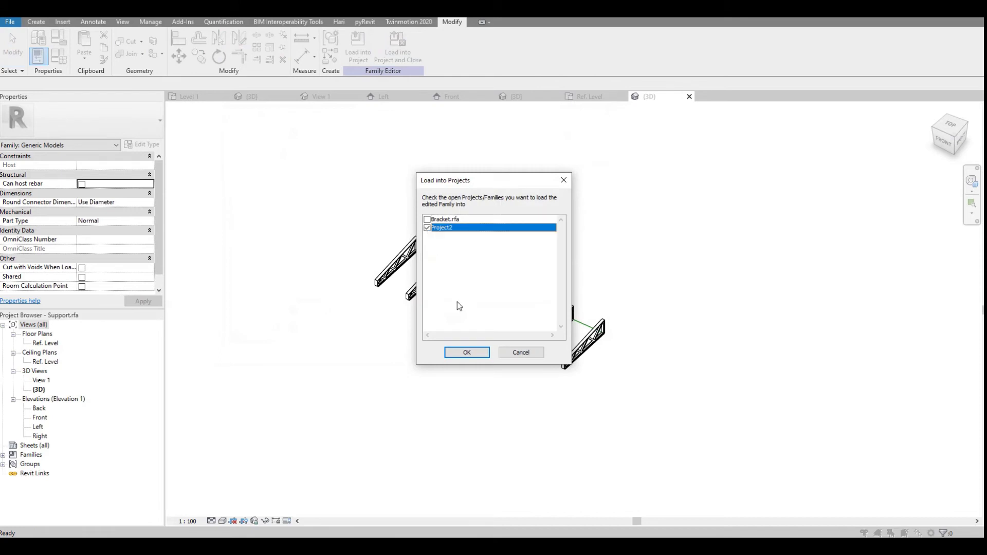
pyautogui.click(474, 353)
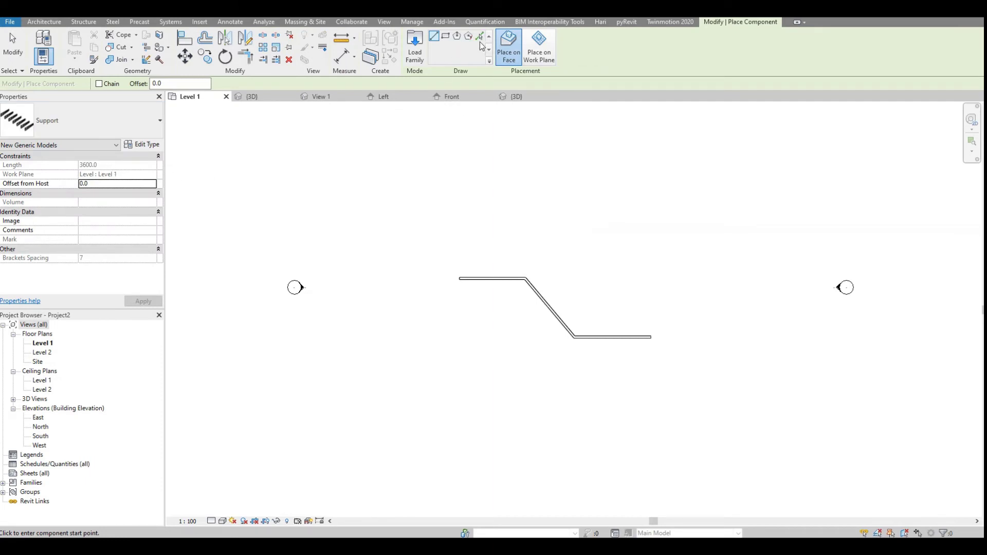
# Place Support on the Level 1 work plane by picking the lower face lines of all three connected wall segments.
pyautogui.click(481, 40)
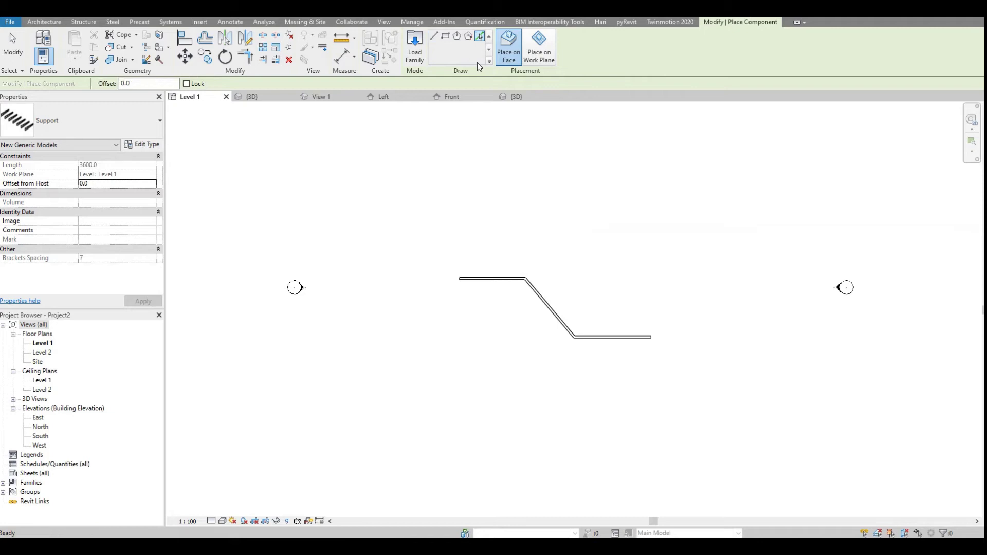
pyautogui.click(547, 64)
pyautogui.scroll(4, 522, 286)
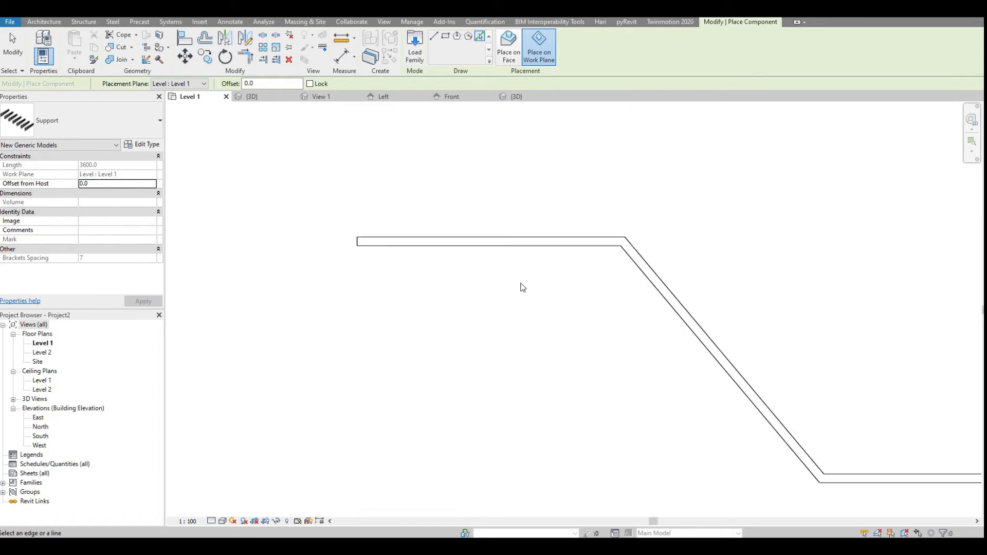
pyautogui.click(534, 246)
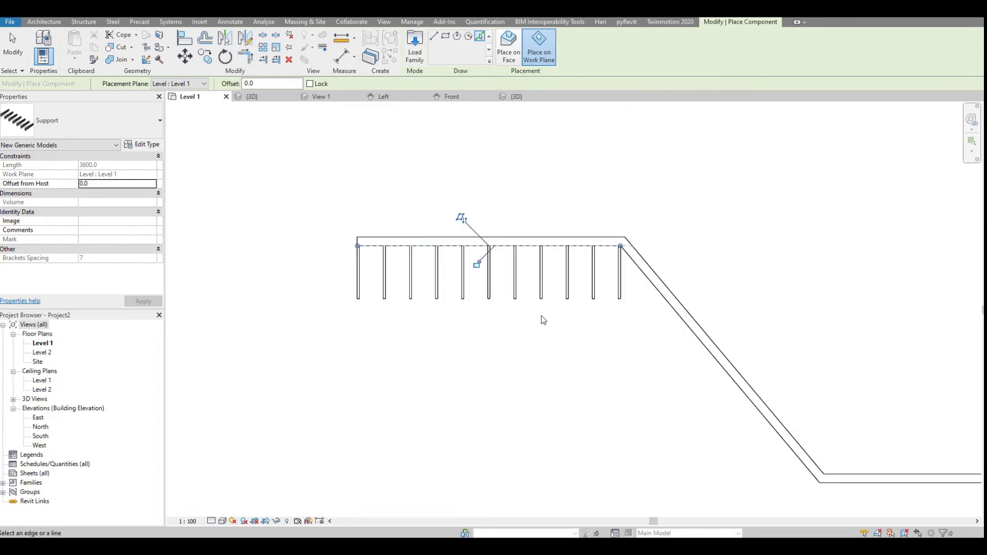
pyautogui.click(673, 313)
pyautogui.moveTo(648, 395); pyautogui.dragTo(447, 273, button='middle')
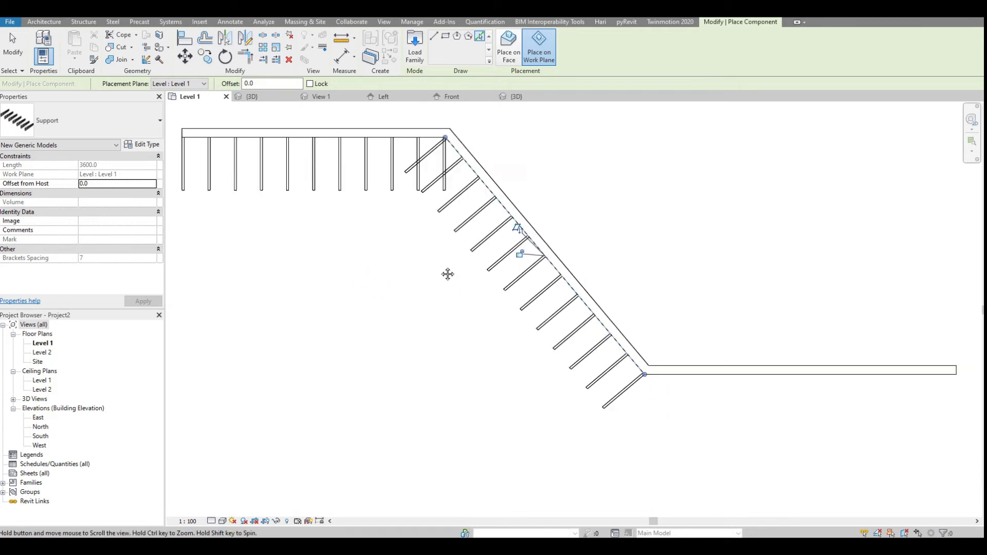
pyautogui.click(674, 360)
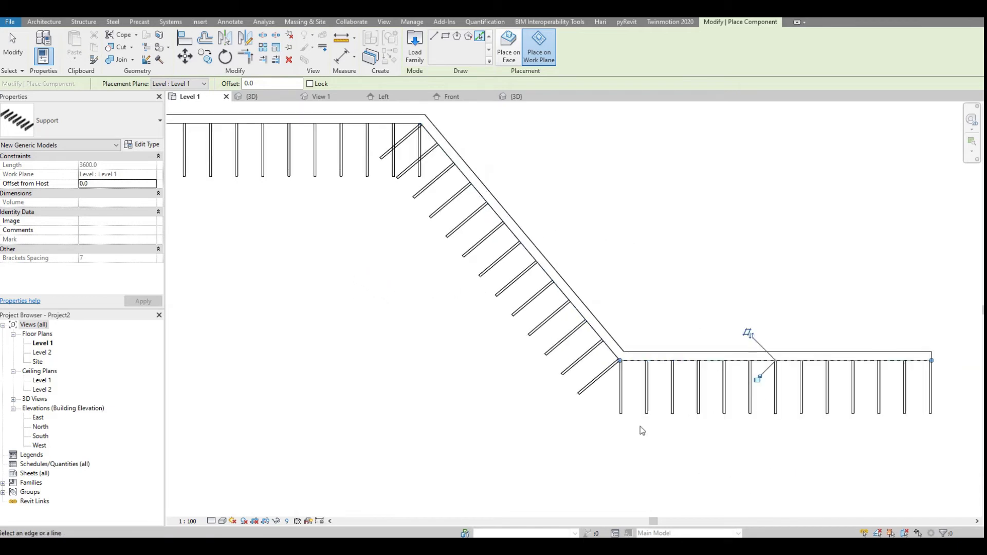
pyautogui.moveTo(514, 338); pyautogui.dragTo(576, 405, button='middle')
pyautogui.press('Escape')
pyautogui.press('Escape')
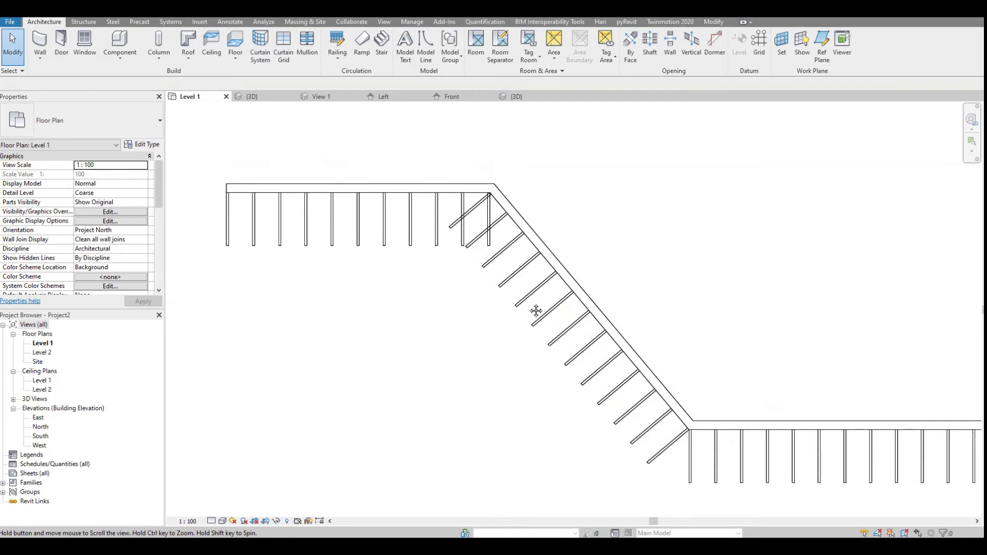
# Shorten the upper horizontal wall's support to about 4780 mm, pulling its end away from the wall corner.
pyautogui.scroll(3, 535, 311)
pyautogui.scroll(2, 524, 244)
pyautogui.click(520, 280)
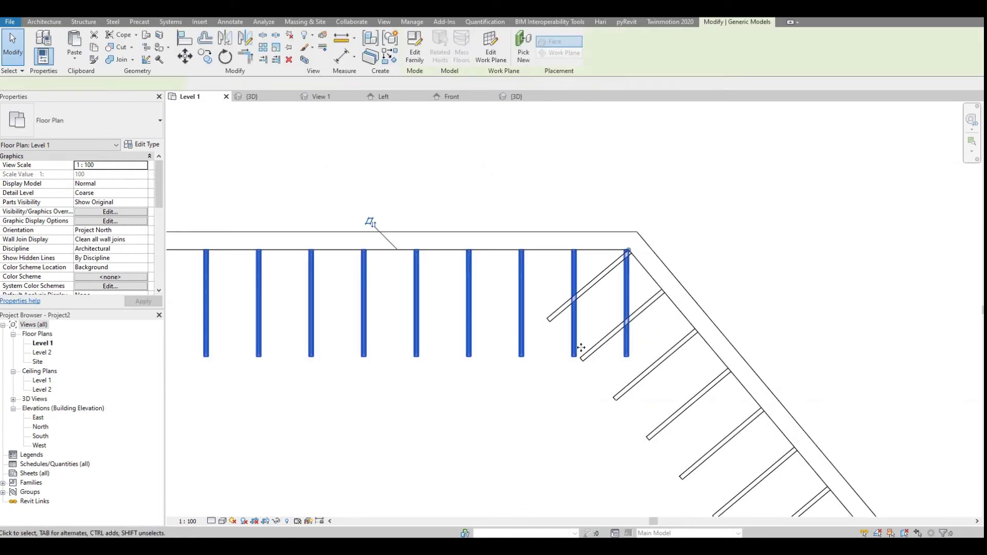
pyautogui.press('m')
pyautogui.press('v')
pyautogui.click(626, 250)
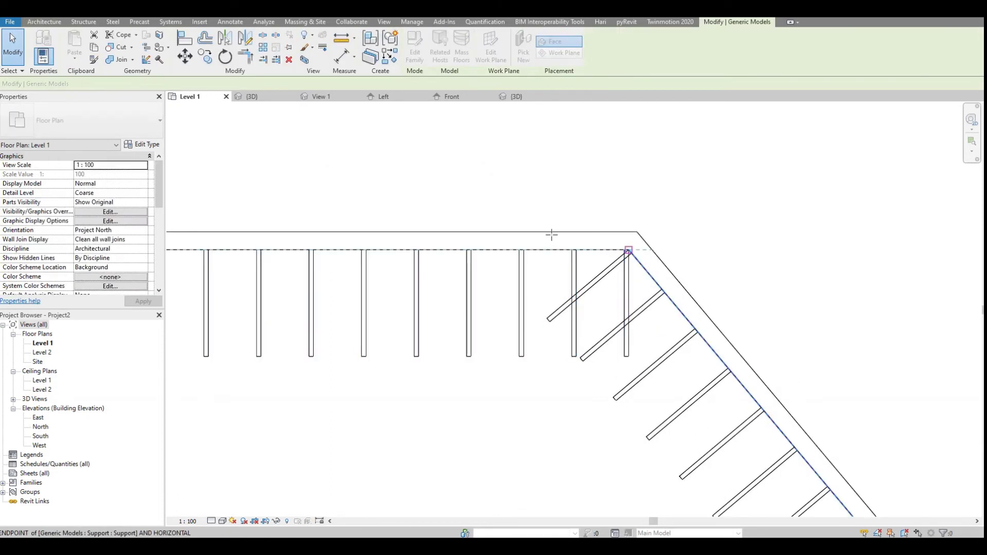
pyautogui.click(523, 250)
pyautogui.moveTo(632, 347); pyautogui.dragTo(519, 270, button='middle')
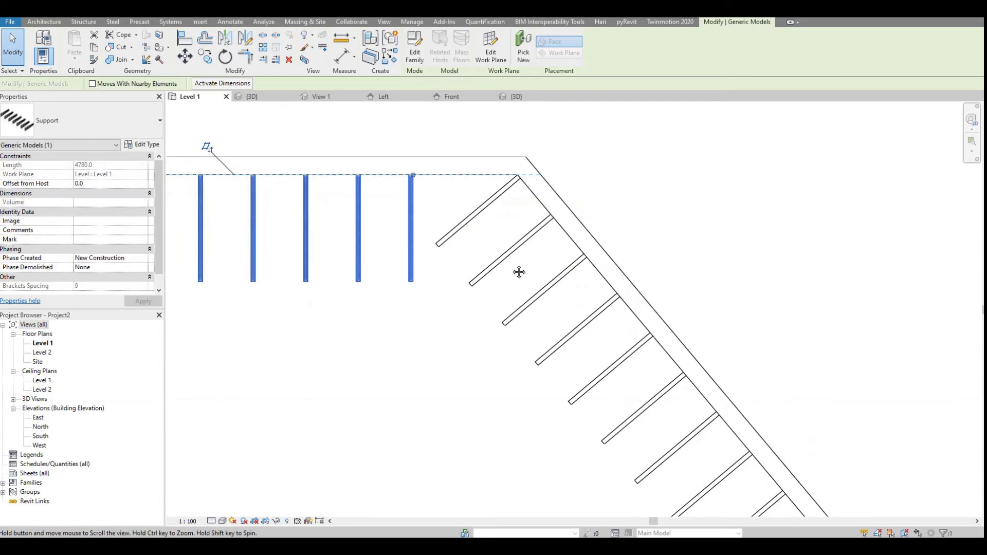
# Shorten the diagonal wall's support to about 6080 mm by moving its upper end down along the wall.
pyautogui.press('Escape')
pyautogui.press('d')
pyautogui.press('i')
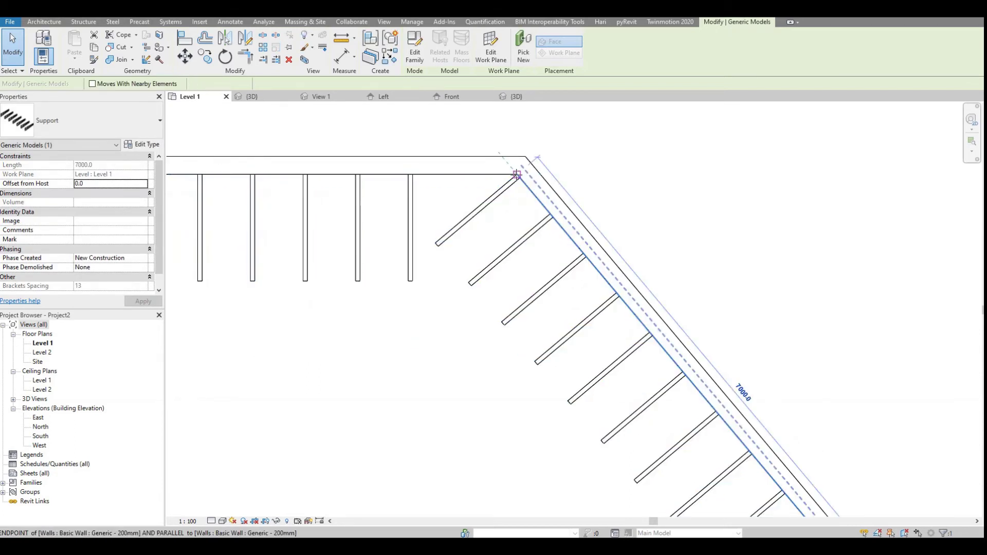
pyautogui.click(564, 233)
pyautogui.press('Escape')
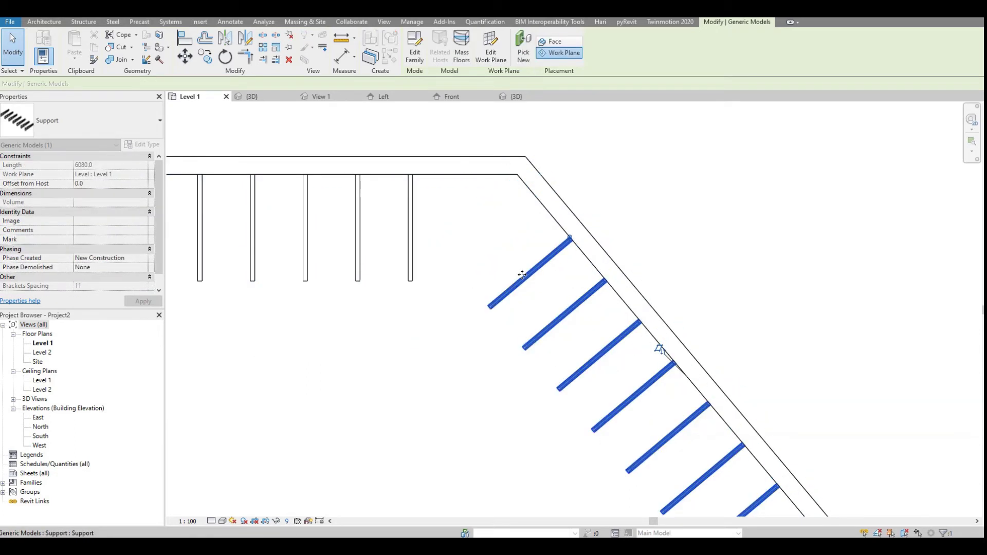
# Stretch the upper horizontal support toward the corner to a length of about 5200 mm.
pyautogui.click(409, 232)
pyautogui.moveTo(413, 177); pyautogui.dragTo(502, 180)
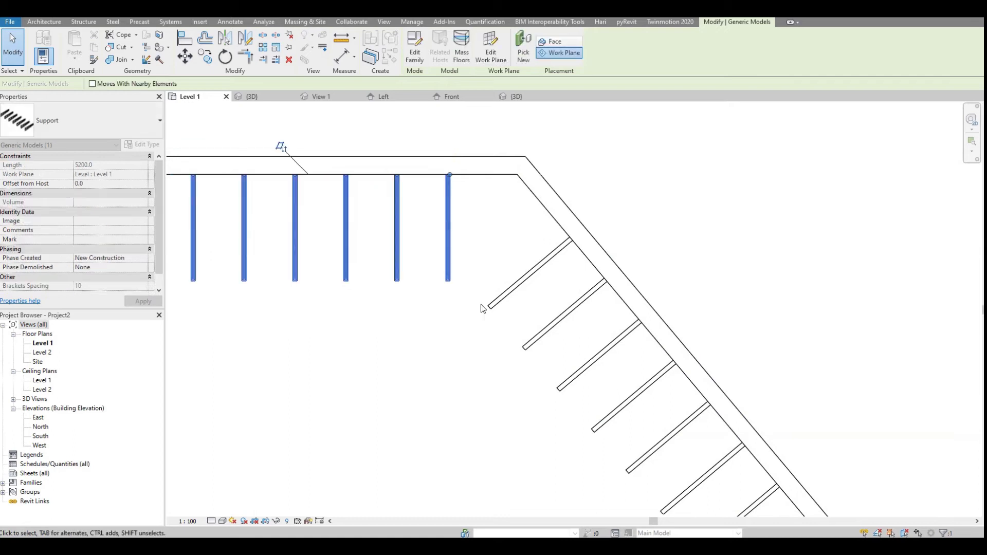
pyautogui.click(424, 339)
# Pull the corner end of the upper horizontal support back along the wall, well clear of the corner.
pyautogui.moveTo(381, 351); pyautogui.dragTo(441, 395, button='middle')
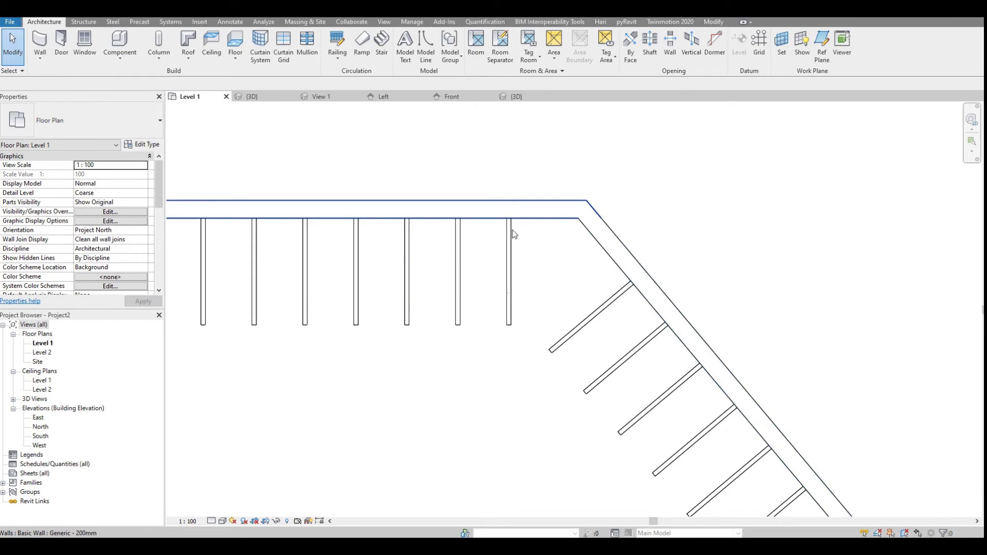
pyautogui.moveTo(396, 283); pyautogui.dragTo(511, 298, button='middle')
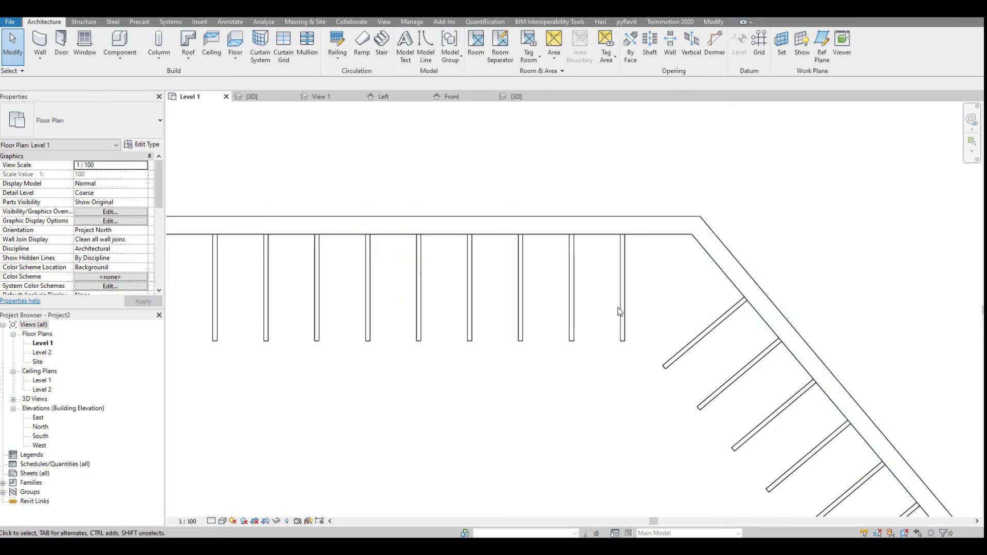
pyautogui.click(623, 308)
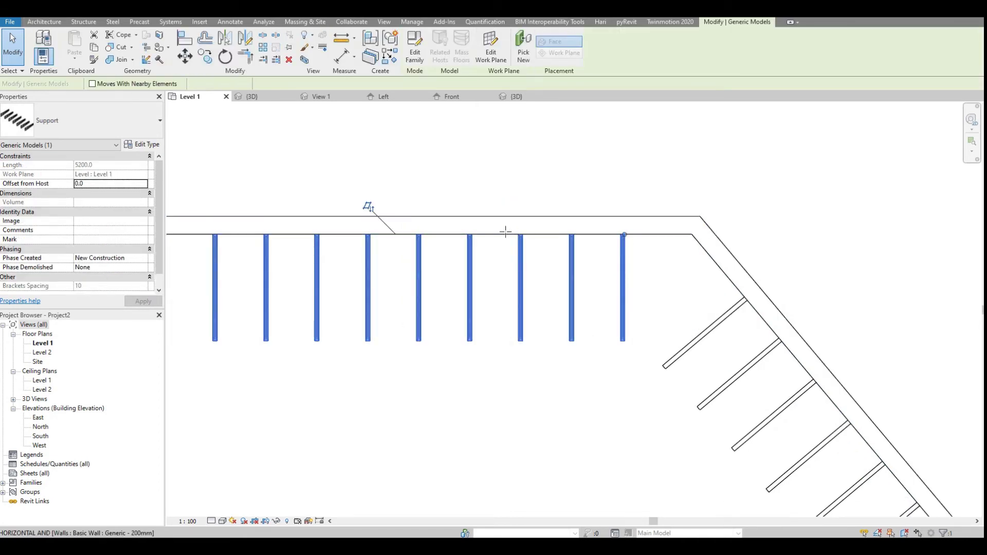
pyautogui.click(485, 188)
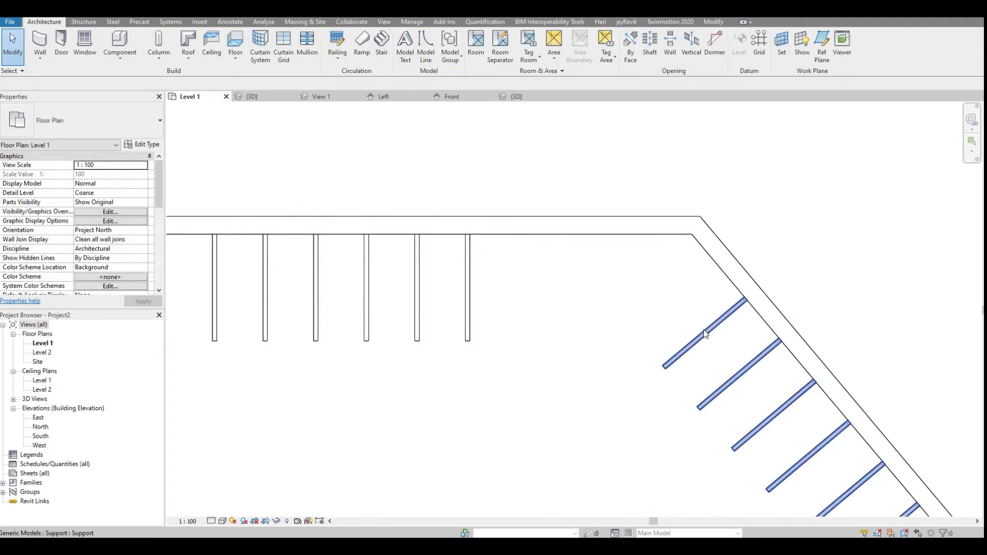
# Move the upper end of the diagonal support further down the wall, away from the corner.
pyautogui.click(748, 304)
pyautogui.press('a')
pyautogui.press('l')
pyautogui.click(749, 304)
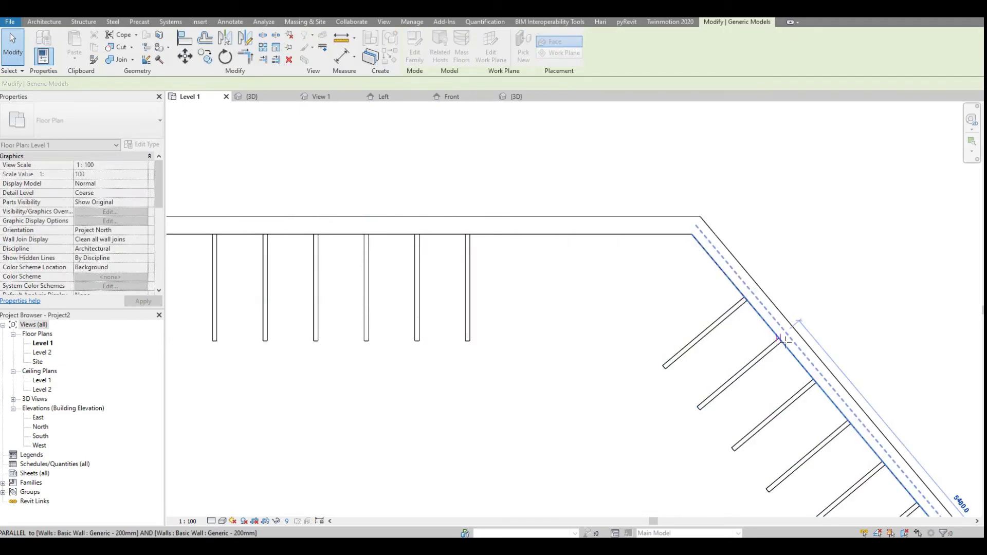
pyautogui.press('Escape')
pyautogui.moveTo(632, 337); pyautogui.dragTo(566, 345, button='middle')
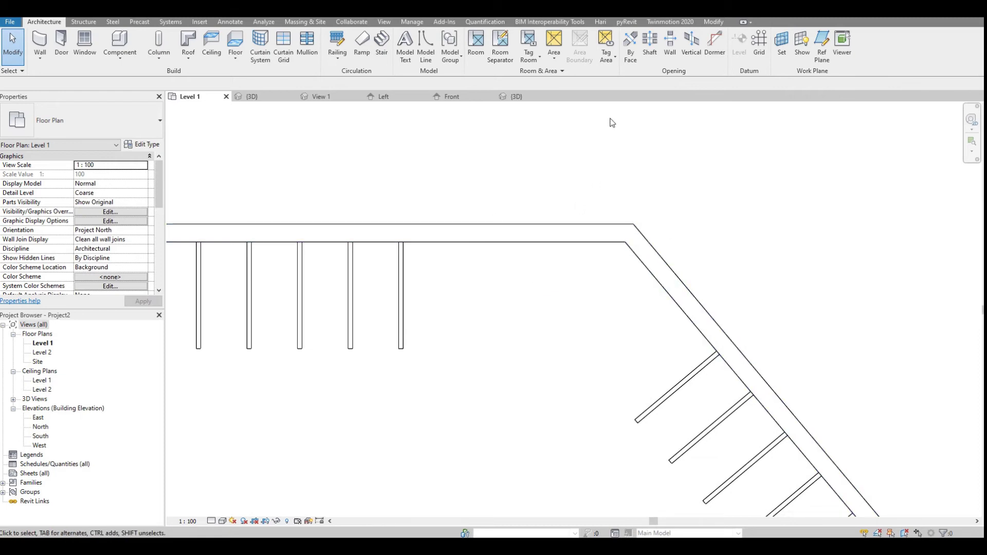
# Draw a model line circle with a 1200 mm radius centred on the corner between the upper horizontal and diagonal walls.
pyautogui.click(426, 49)
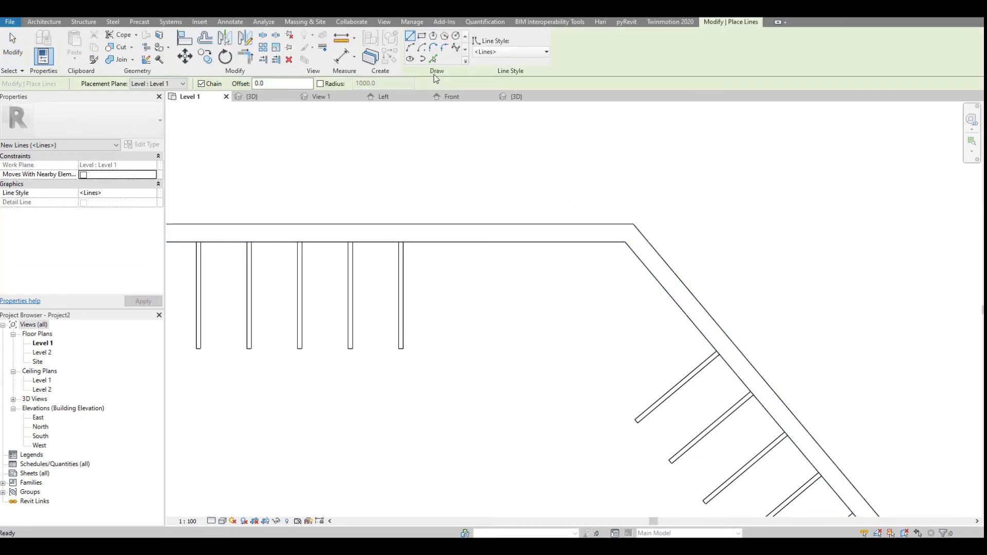
pyautogui.click(456, 37)
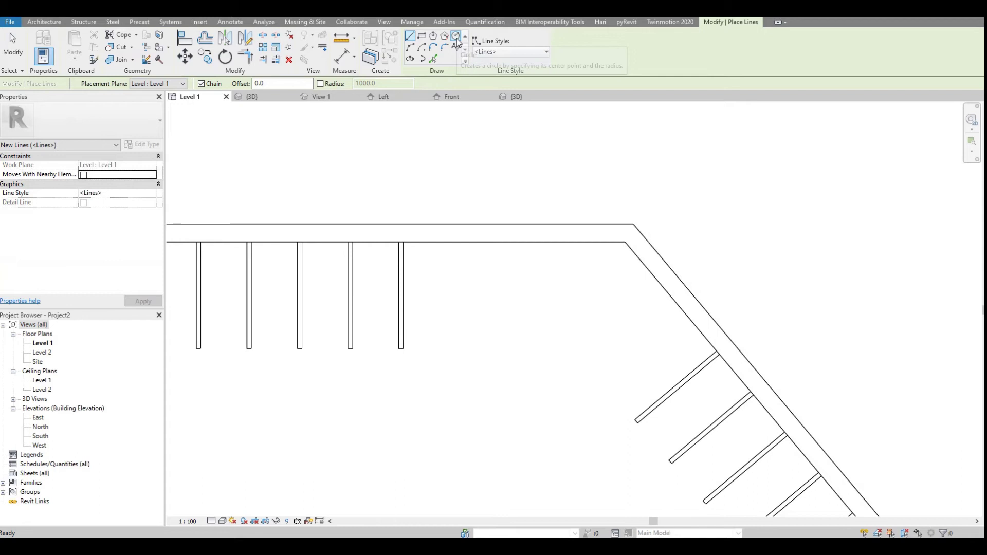
pyautogui.click(628, 233)
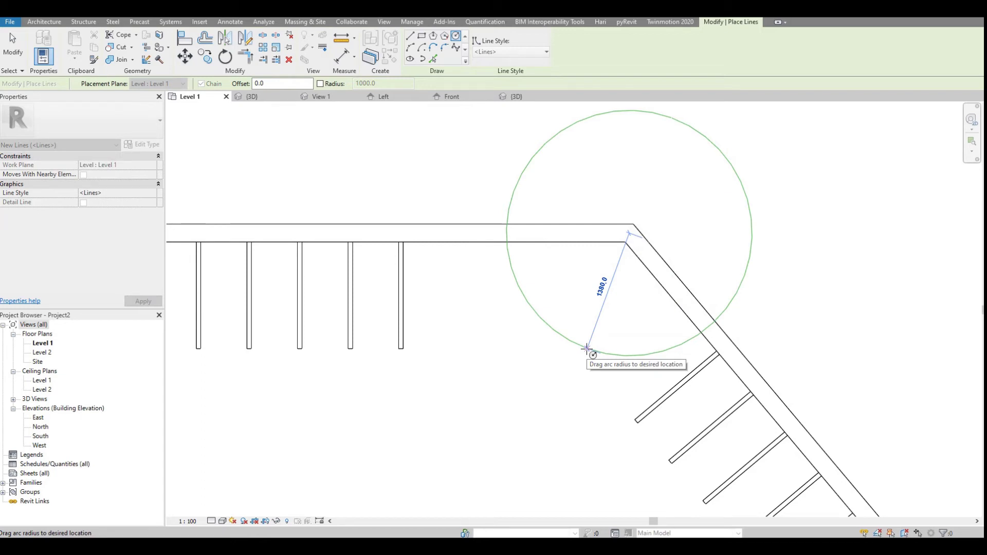
pyautogui.write('1200')
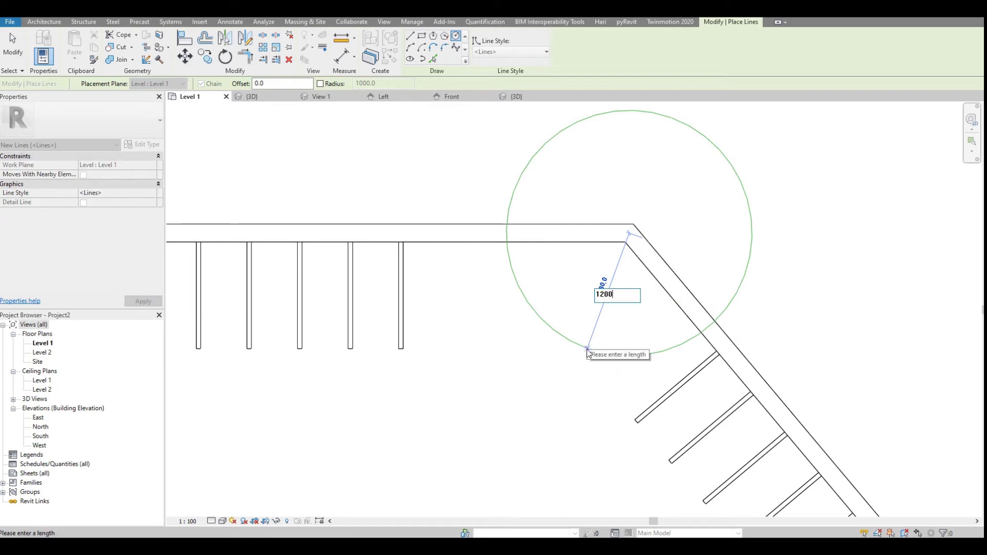
pyautogui.press('Return')
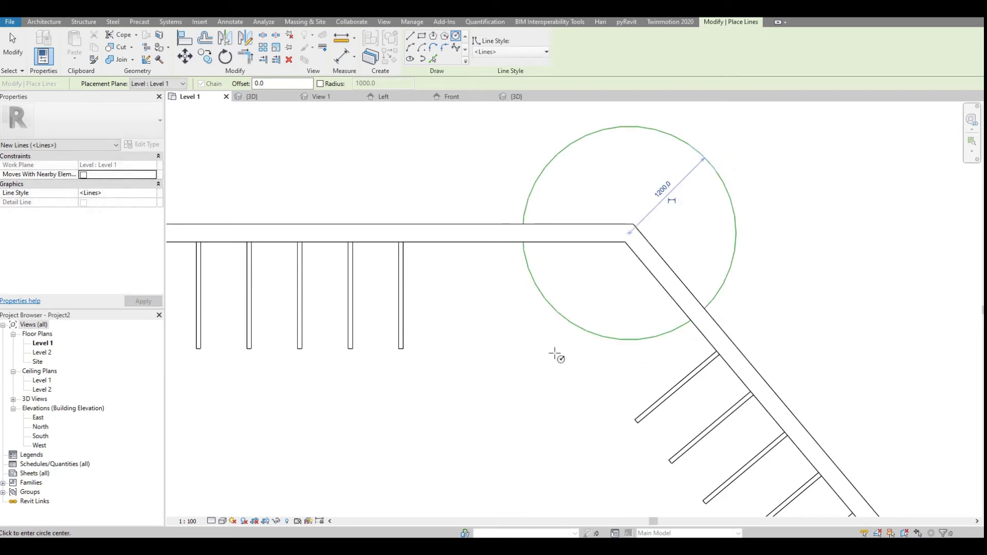
pyautogui.press('Escape')
pyautogui.press('Escape')
pyautogui.click(558, 316)
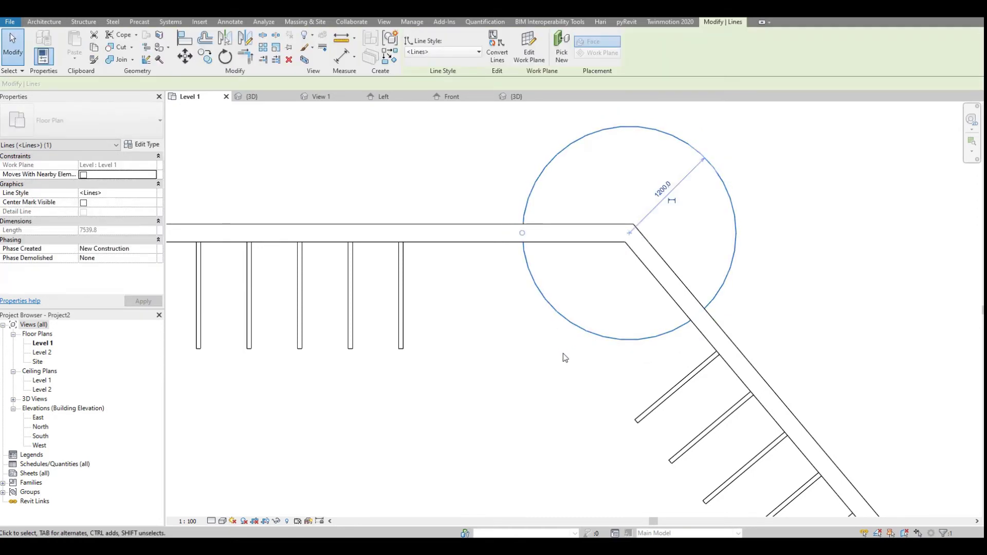
pyautogui.press('Escape')
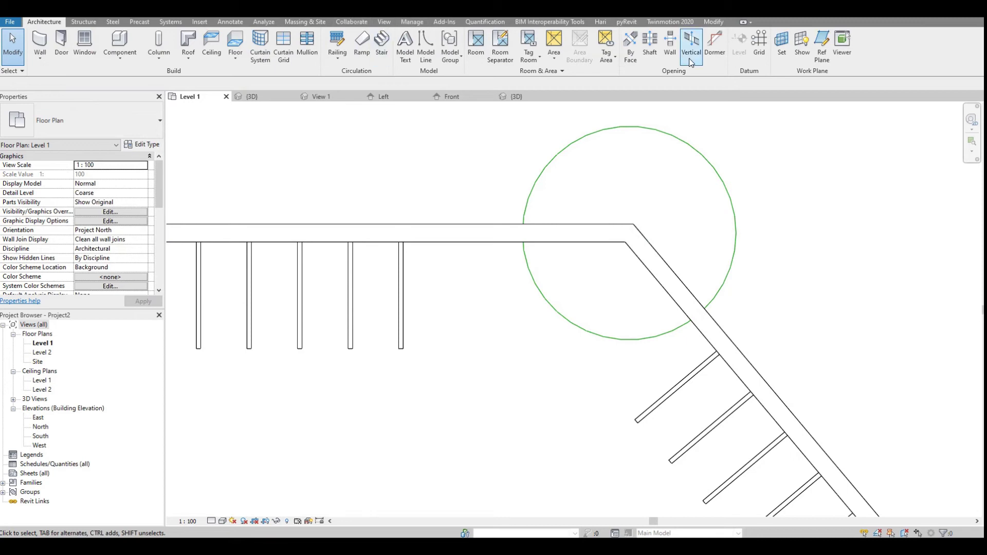
# Trim/extend the upper horizontal and diagonal supports to the circle as boundary.
pyautogui.click(711, 25)
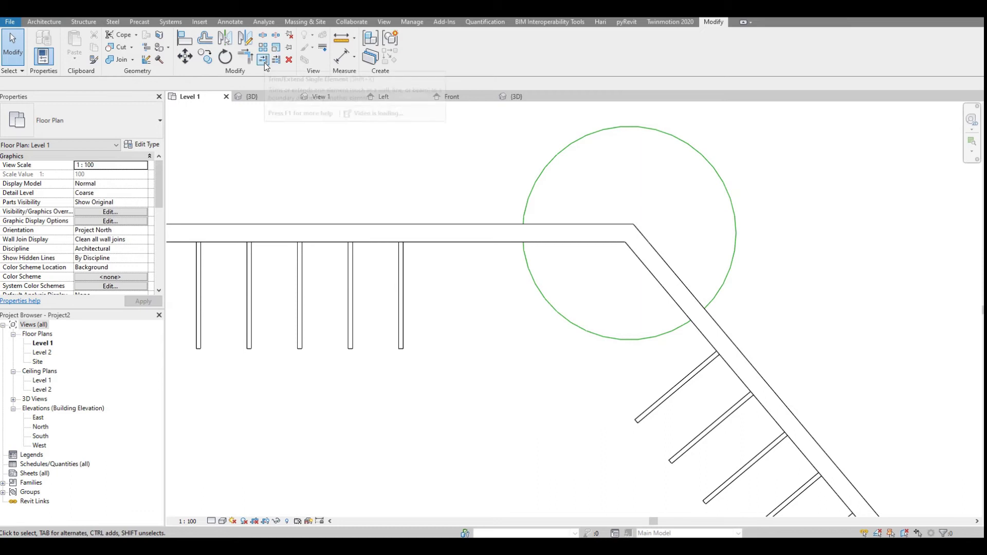
pyautogui.click(263, 60)
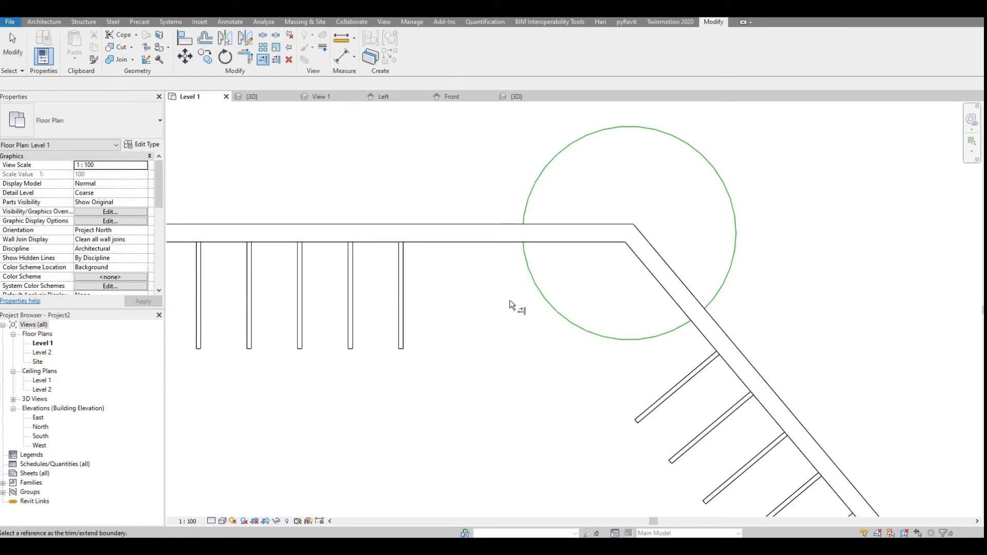
pyautogui.click(530, 278)
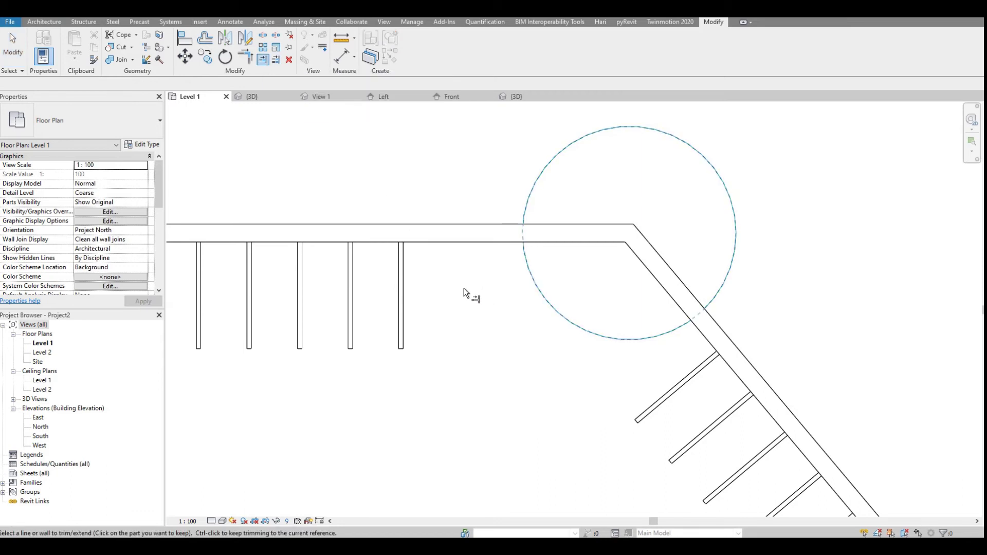
pyautogui.click(403, 258)
pyautogui.moveTo(522, 253); pyautogui.dragTo(403, 192, button='middle')
pyautogui.click(496, 278)
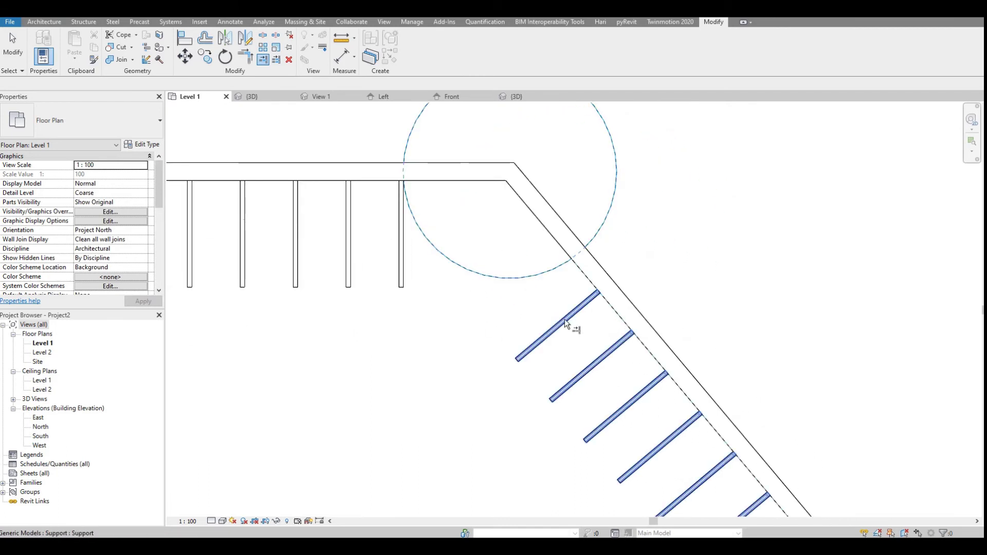
pyautogui.click(565, 319)
pyautogui.scroll(-2, 507, 309)
pyautogui.press('Escape')
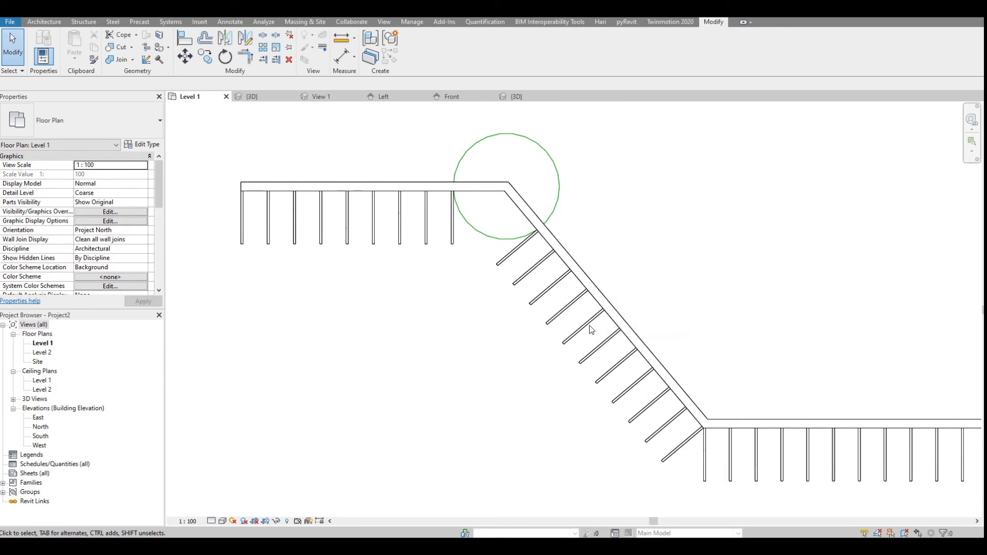
# Delete the construction circle at the wall corner.
pyautogui.scroll(1, 517, 332)
pyautogui.scroll(1, 510, 213)
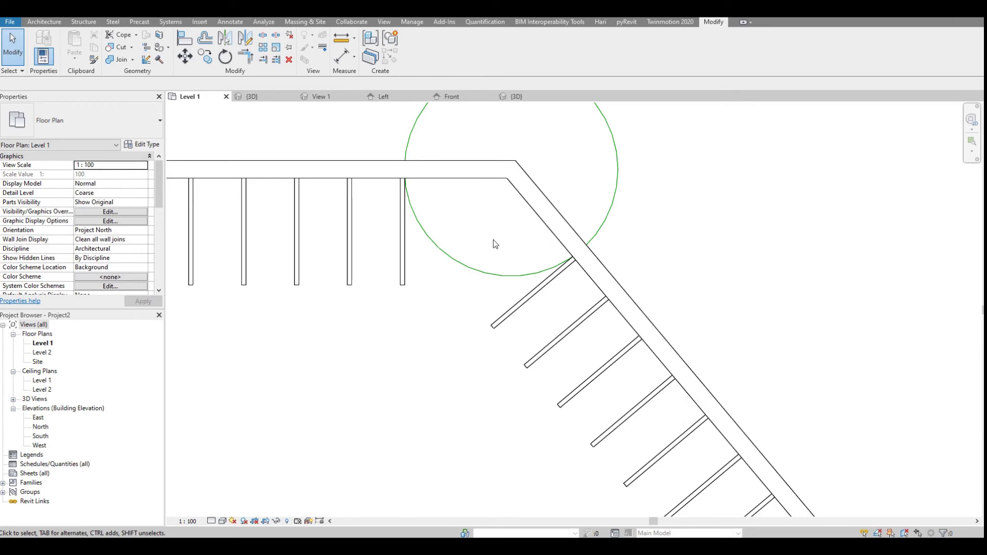
pyautogui.click(619, 190)
pyautogui.scroll(-3, 625, 211)
pyautogui.press('Delete')
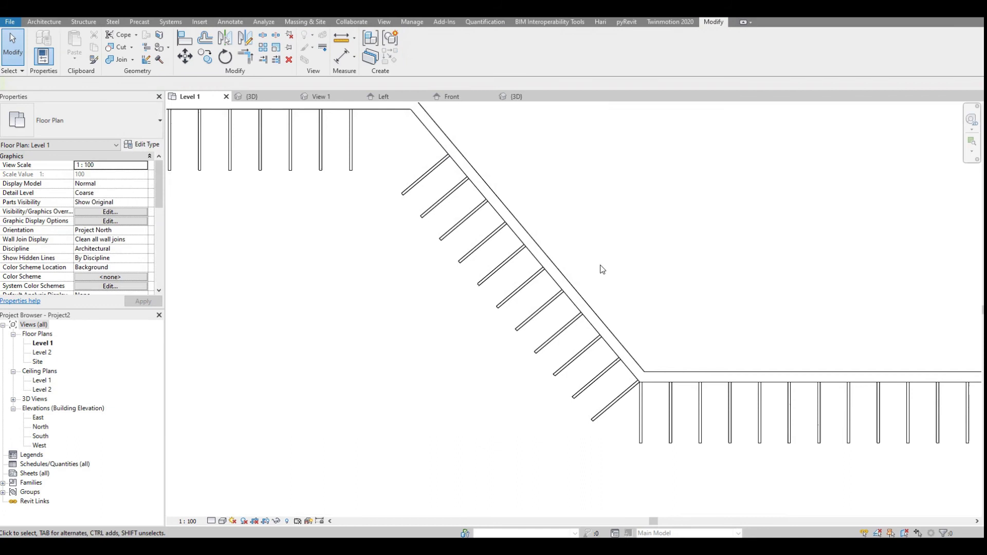
# Extend the upper horizontal support's end slightly toward the corner, and select the diagonal support.
pyautogui.scroll(-2, 599, 269)
pyautogui.scroll(2, 596, 344)
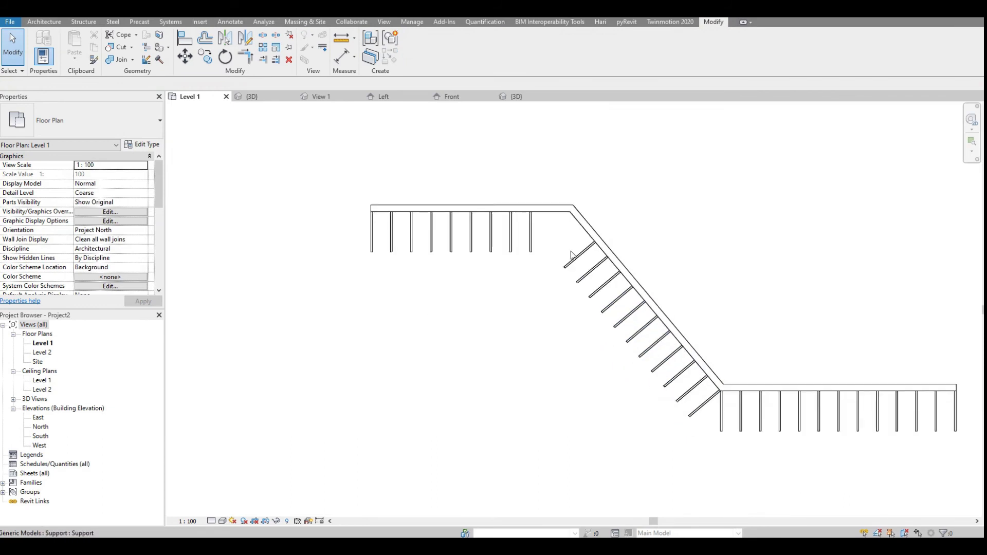
pyautogui.click(536, 244)
pyautogui.scroll(4, 525, 214)
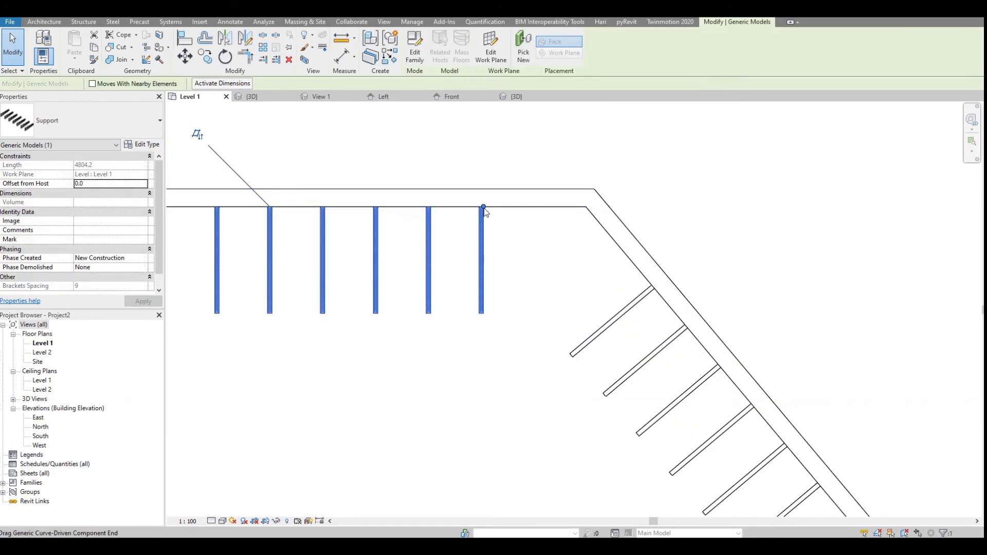
pyautogui.moveTo(490, 212); pyautogui.dragTo(522, 207)
pyautogui.click(649, 312)
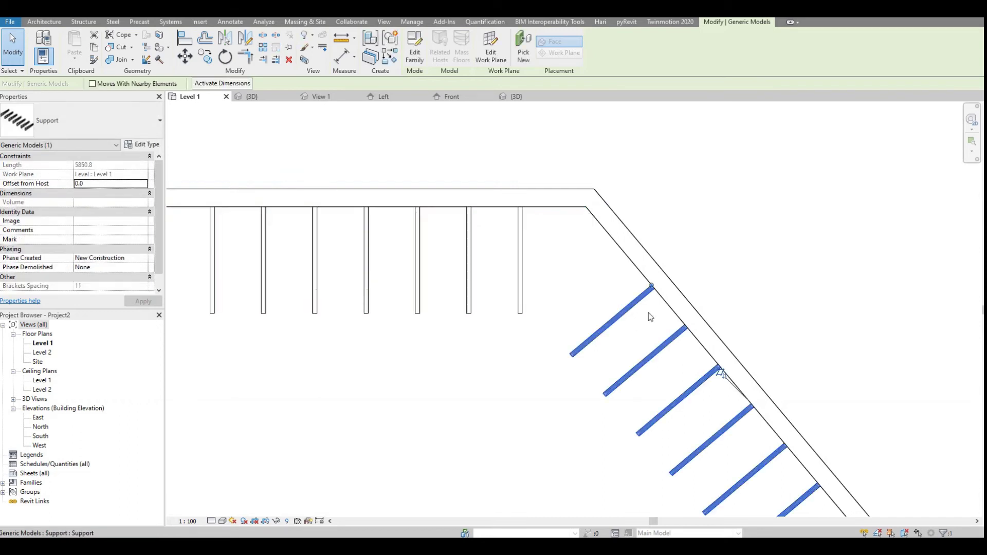
# Extend the diagonal support's upper end along the wall toward the corner with the upper horizontal wall.
pyautogui.moveTo(651, 285); pyautogui.dragTo(633, 264)
pyautogui.press('Escape')
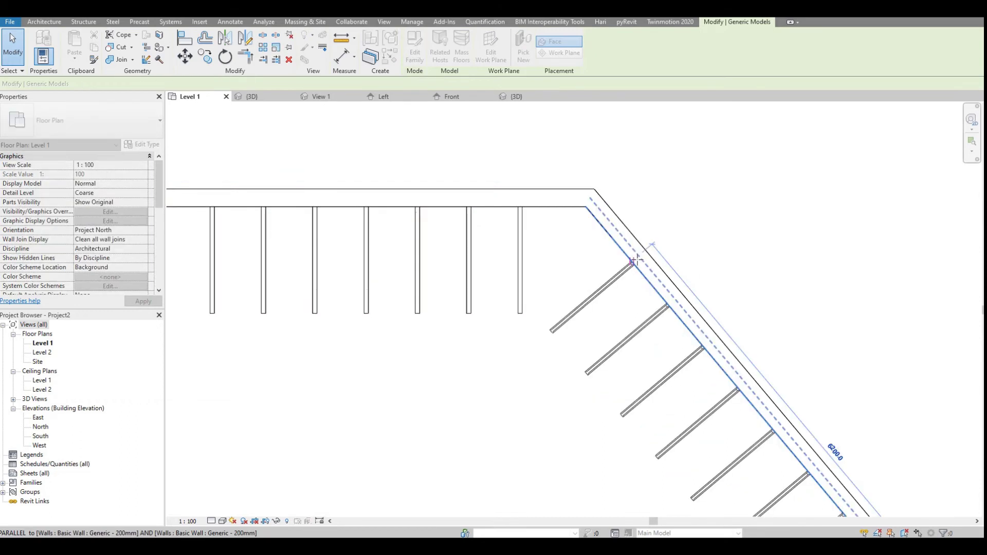
pyautogui.scroll(-5, 708, 228)
pyautogui.scroll(1, 529, 360)
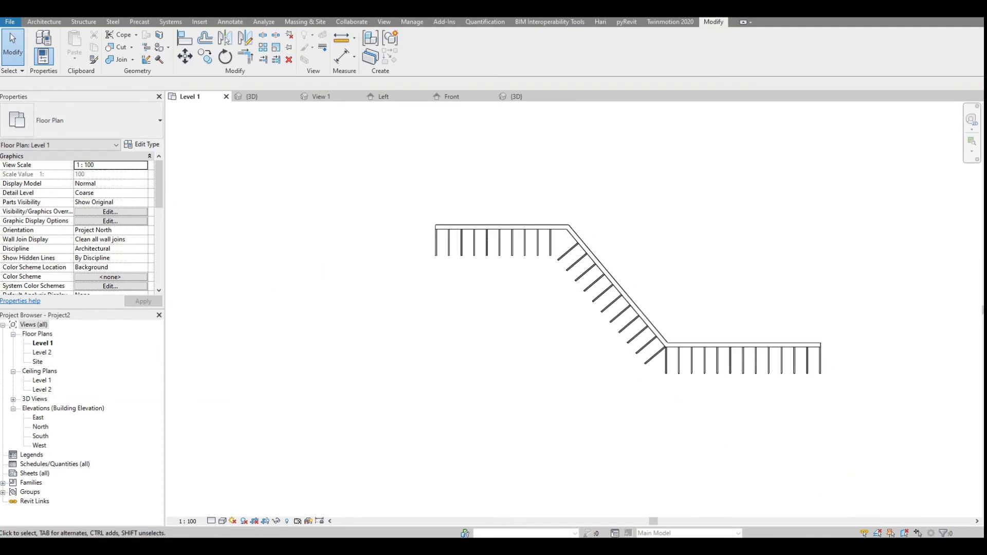
# Examine the bracket trusses of the supports along all three walls in the 3D view.
pyautogui.click(251, 96)
pyautogui.keyDown('shift'); pyautogui.moveTo(626, 386); pyautogui.dragTo(656, 419, button='middle'); pyautogui.keyUp('shift')
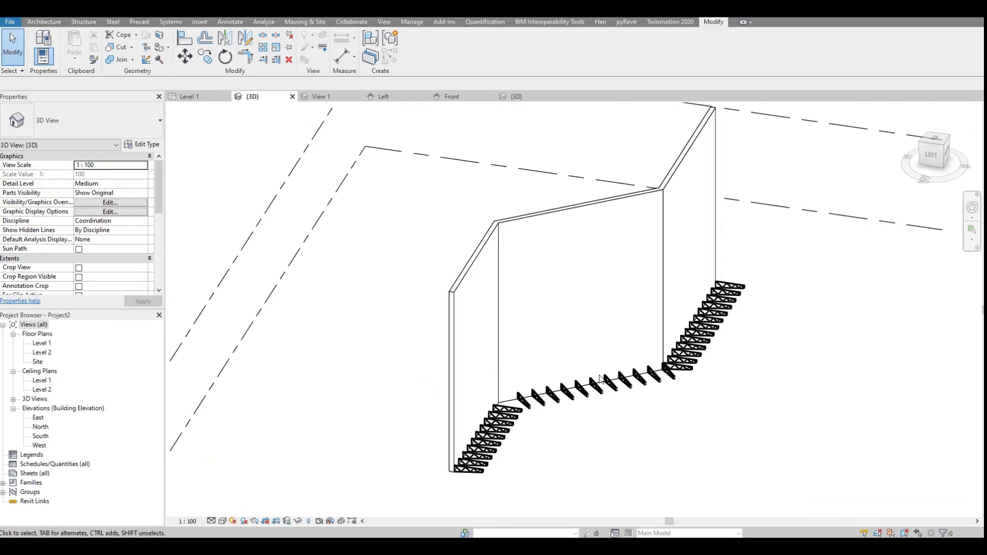
pyautogui.click(523, 424)
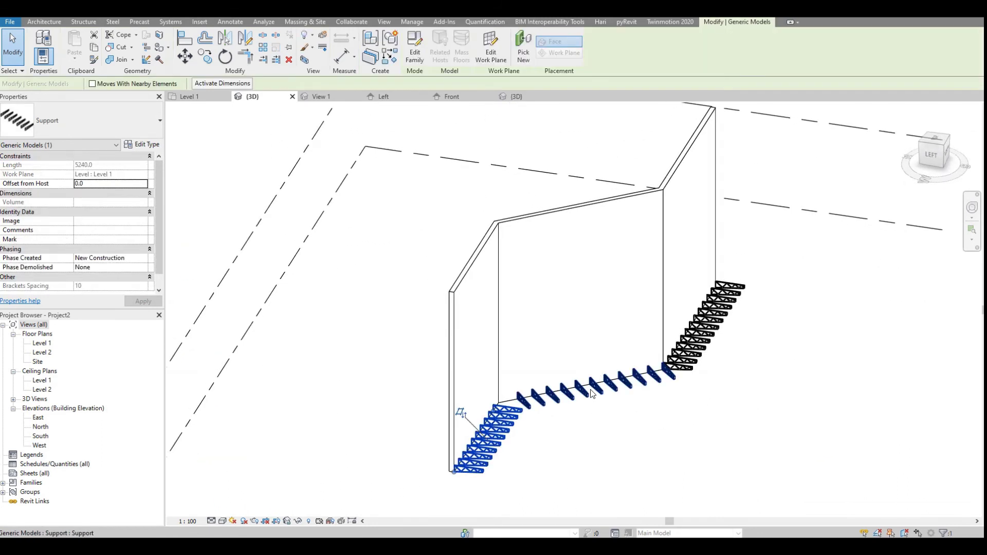
pyautogui.scroll(4, 586, 409)
pyautogui.press('Escape')
pyautogui.scroll(6, 586, 410)
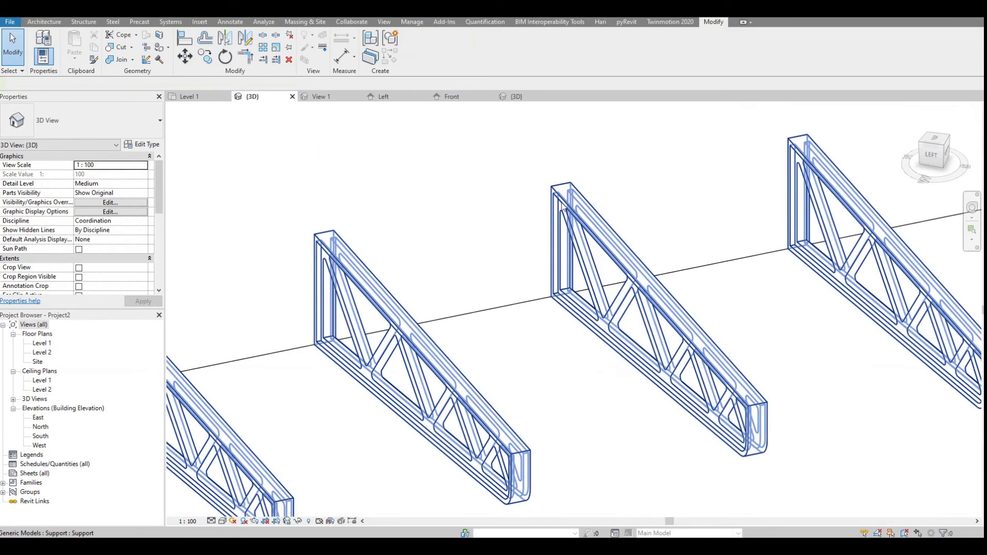
pyautogui.scroll(-8, 560, 261)
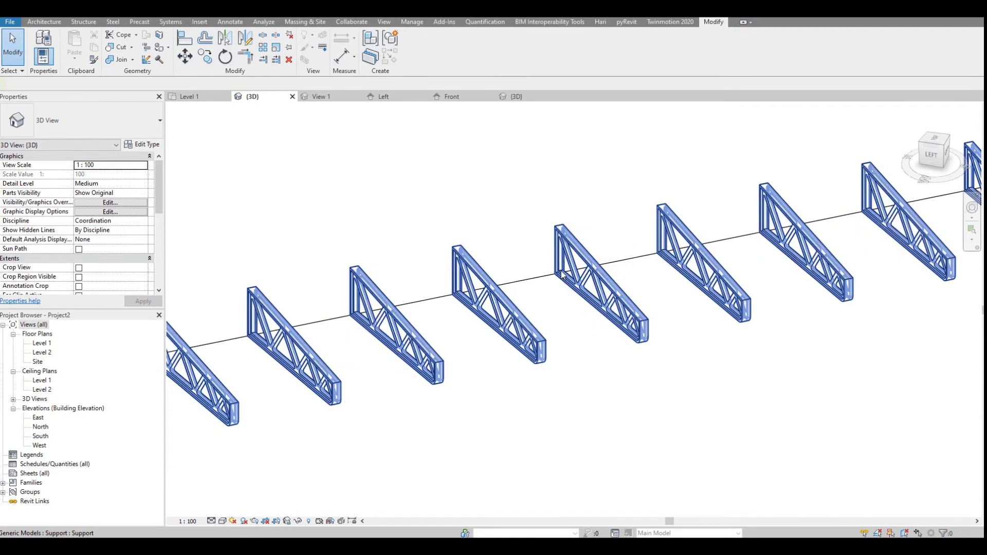
pyautogui.scroll(3, 431, 319)
pyautogui.scroll(-2, 431, 318)
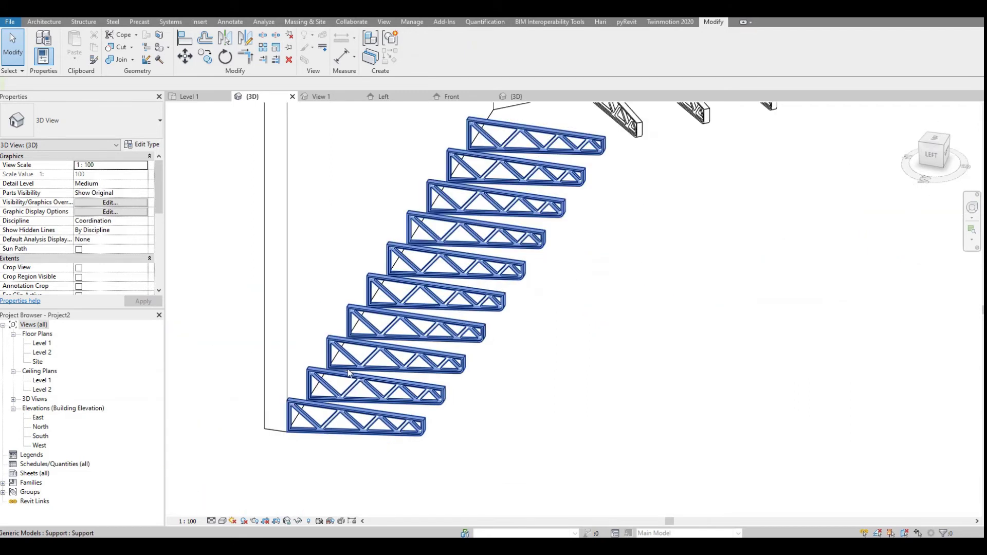
pyautogui.scroll(2, 291, 442)
pyautogui.scroll(-4, 419, 381)
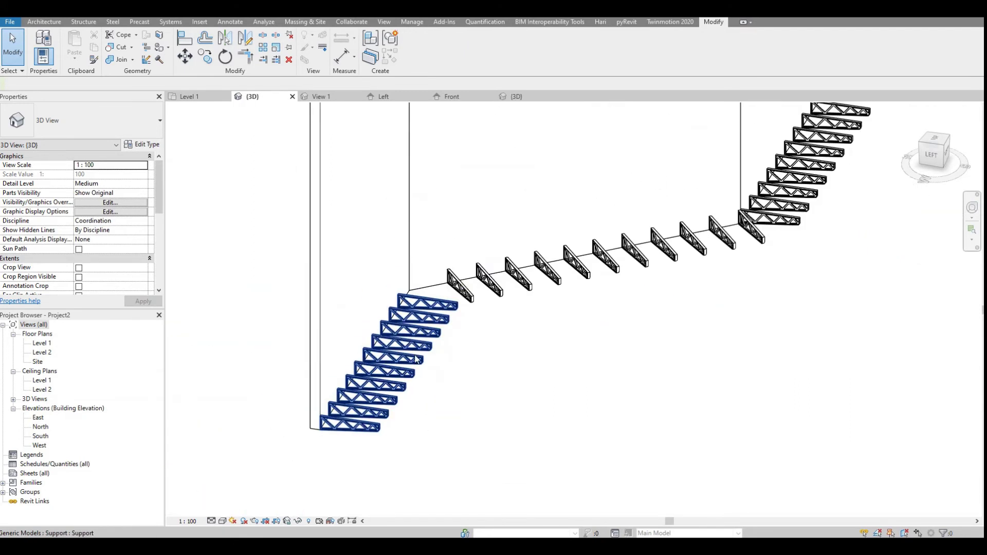
# Raise all three wall supports together by setting their Offset from Host to 2800.
pyautogui.click(416, 380)
pyautogui.keyDown('ctrl'); pyautogui.click(528, 286); pyautogui.keyUp('ctrl')
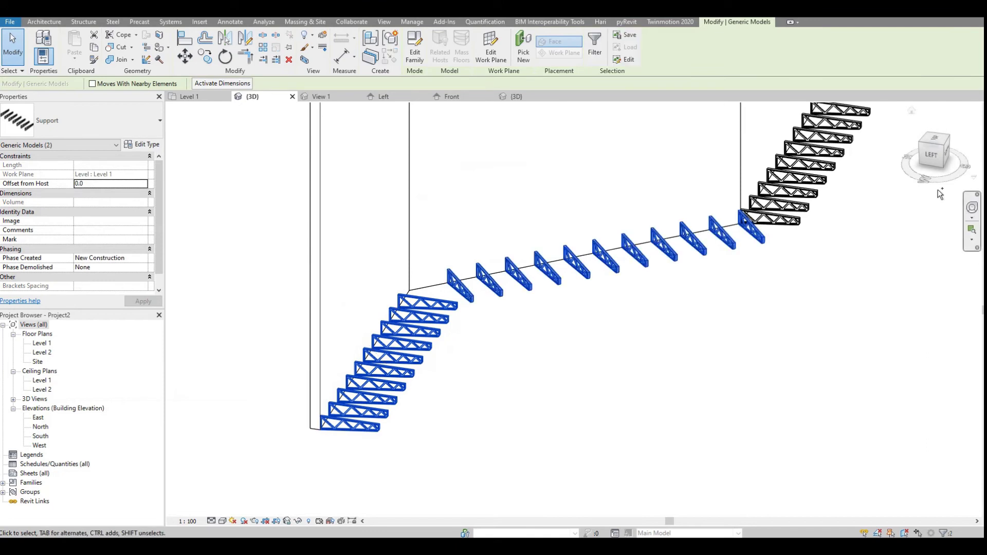
pyautogui.keyDown('ctrl'); pyautogui.click(781, 205); pyautogui.keyUp('ctrl')
pyautogui.moveTo(681, 351); pyautogui.dragTo(713, 396, button='middle')
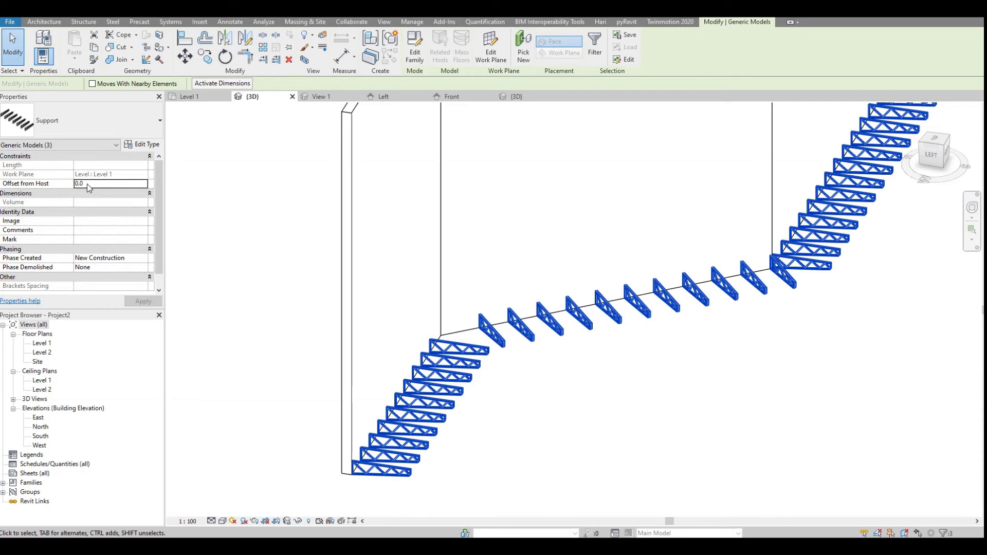
pyautogui.click(62, 182)
pyautogui.write('28')
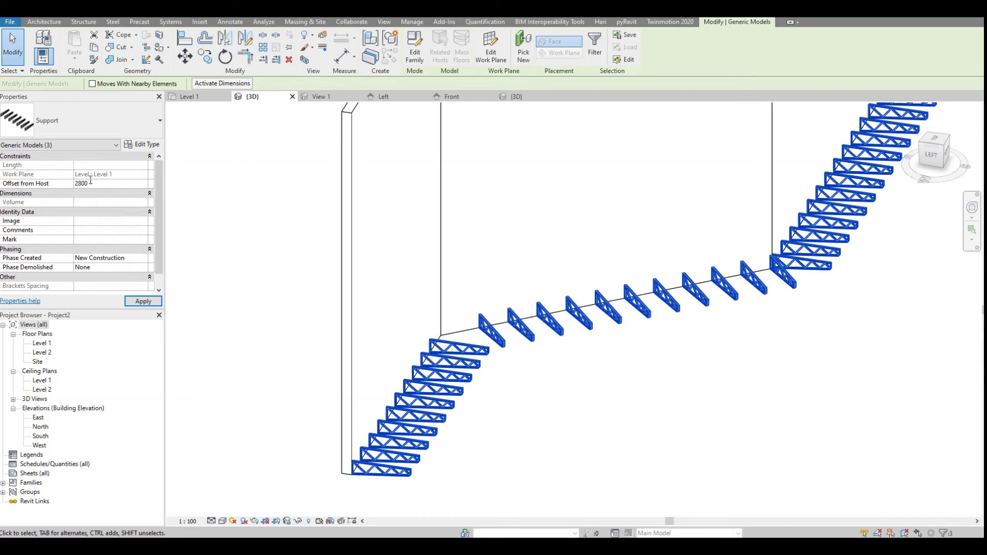
pyautogui.press('Return')
pyautogui.click(545, 370)
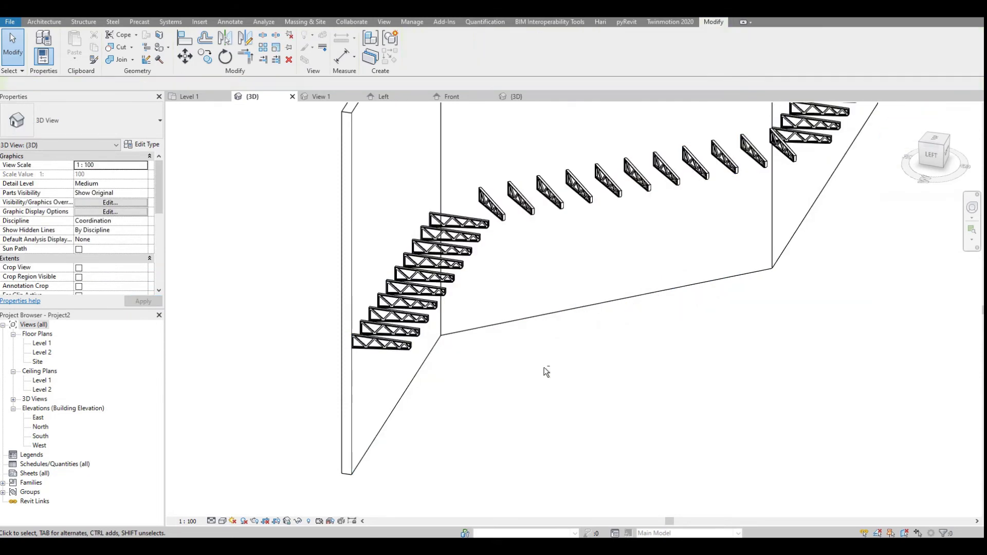
pyautogui.keyDown('shift'); pyautogui.moveTo(544, 370); pyautogui.dragTo(379, 415, button='middle'); pyautogui.keyUp('shift')
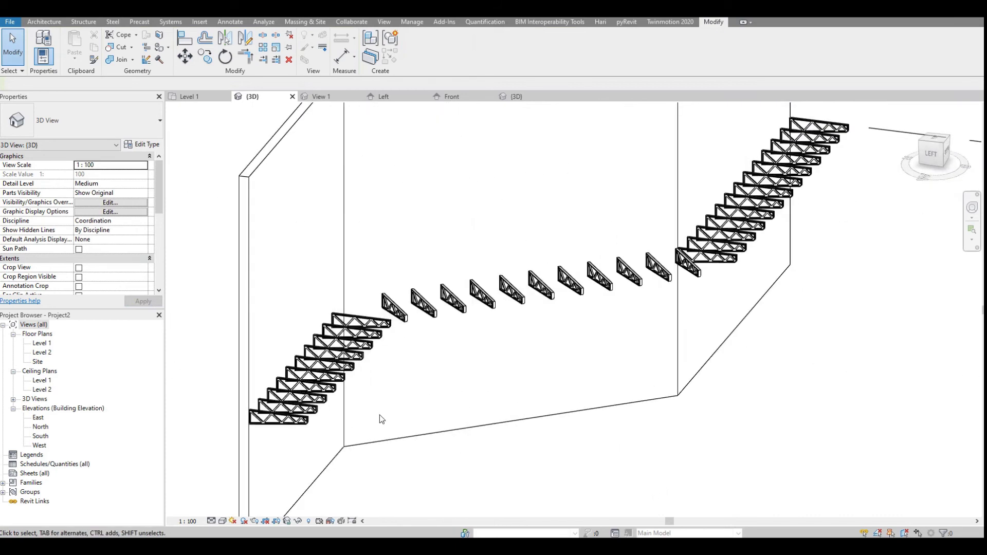
# Open the Purlin Profile.rfa family from the Canopy folder inside the Revit folder.
pyautogui.click(12, 23)
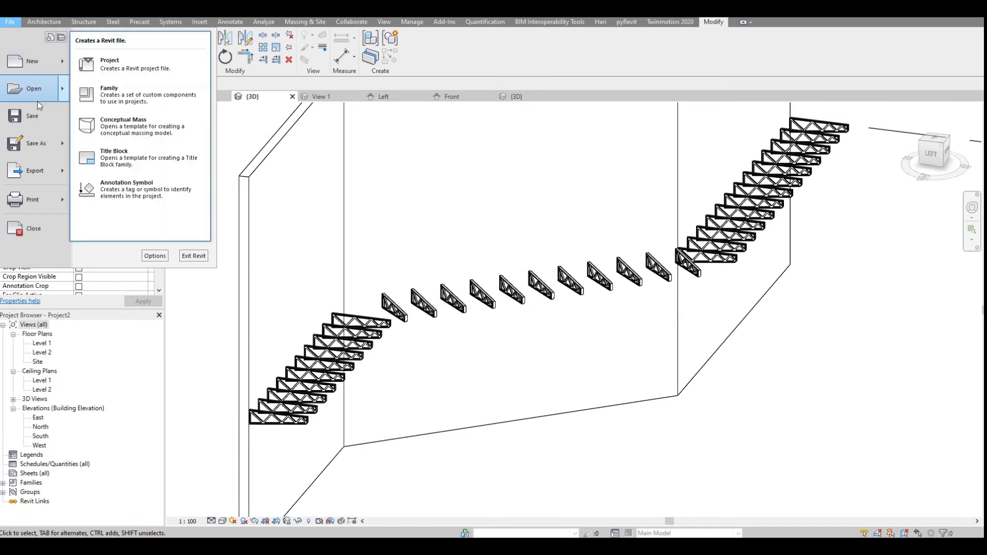
pyautogui.moveTo(37, 102)
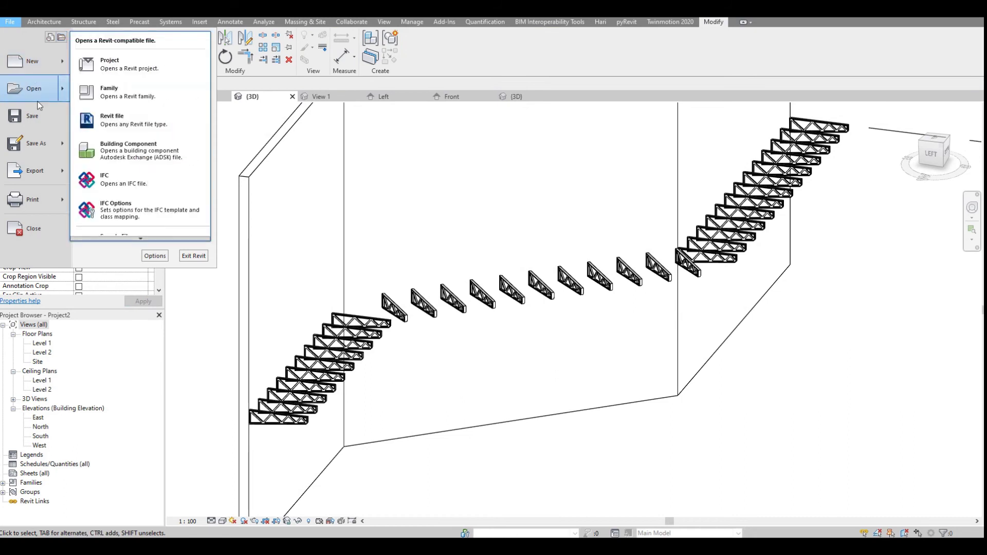
pyautogui.click(91, 96)
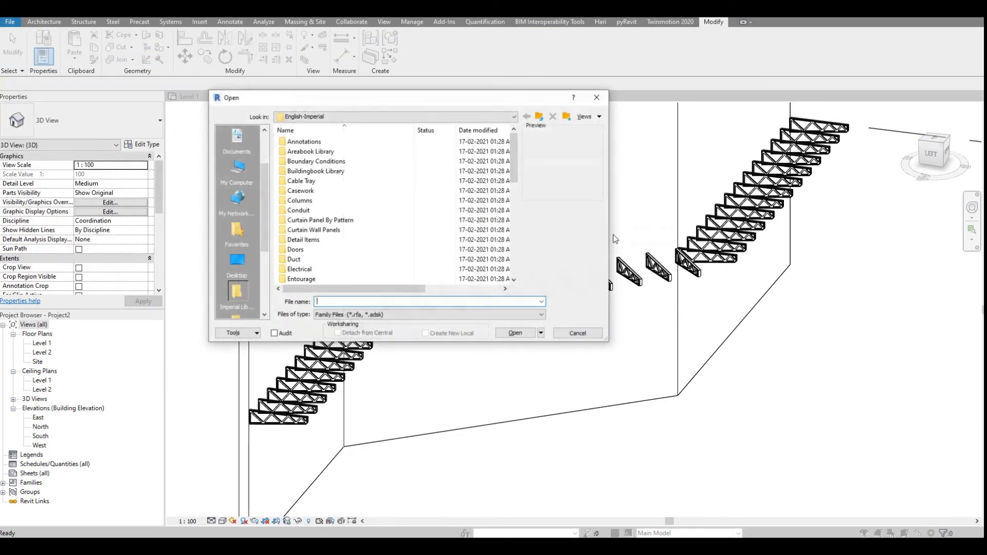
pyautogui.scroll(2, 255, 185)
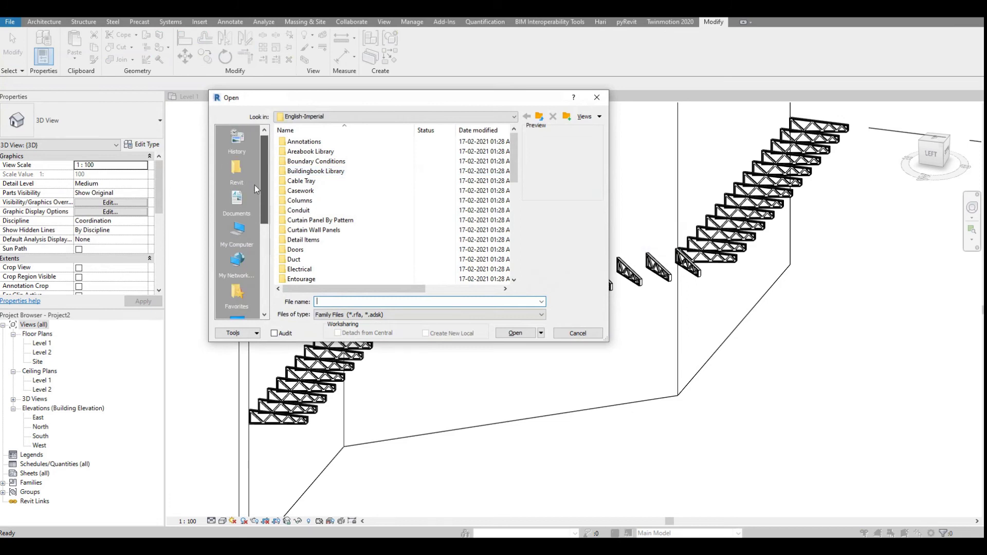
pyautogui.click(237, 169)
pyautogui.click(294, 146)
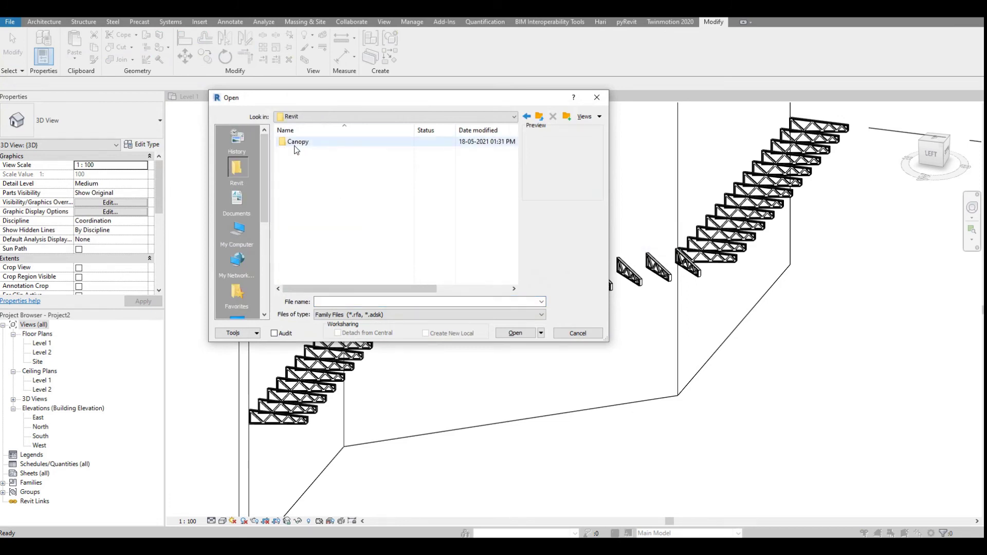
pyautogui.doubleClick(294, 146)
pyautogui.click(309, 151)
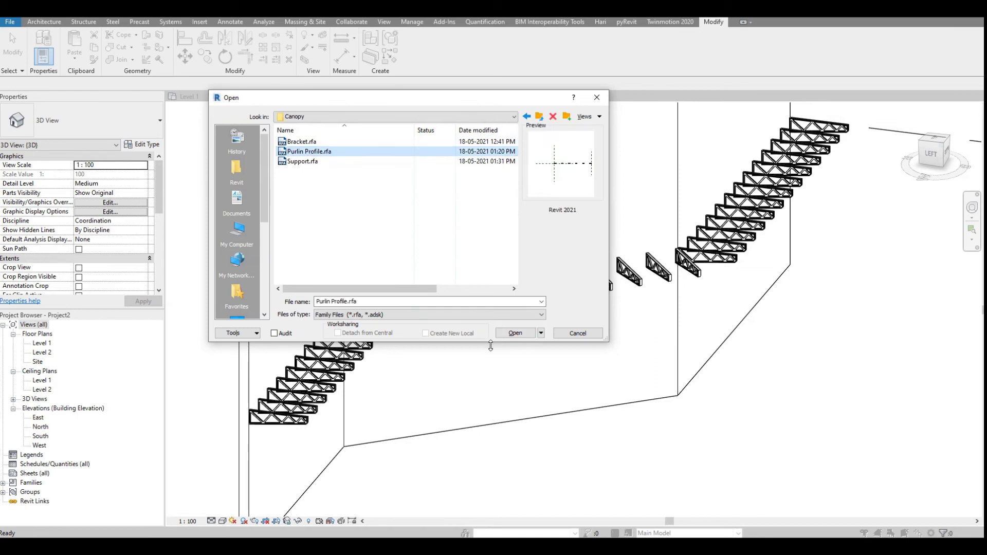
pyautogui.click(515, 333)
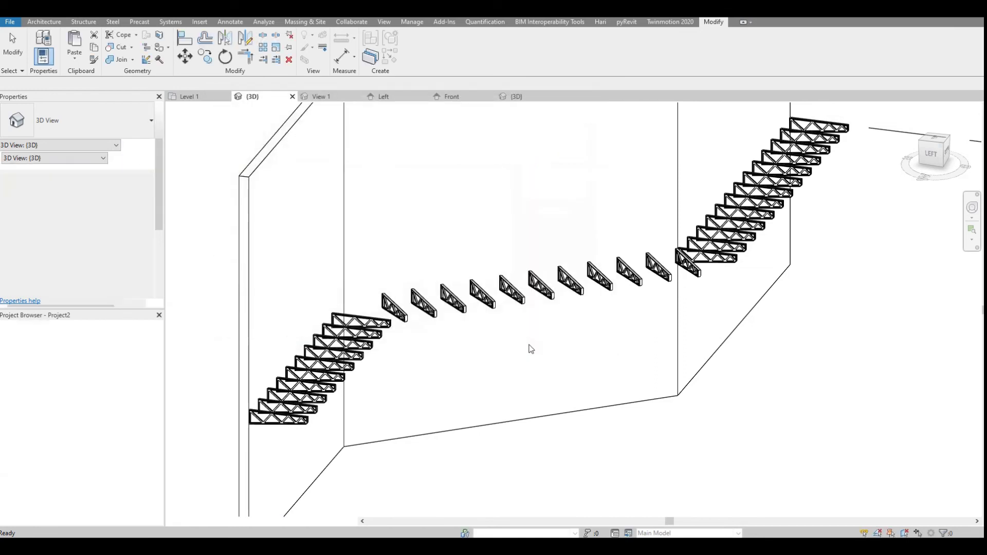
# Examine the size and spacing of the rectangles in the purlin profile.
pyautogui.scroll(5, 564, 313)
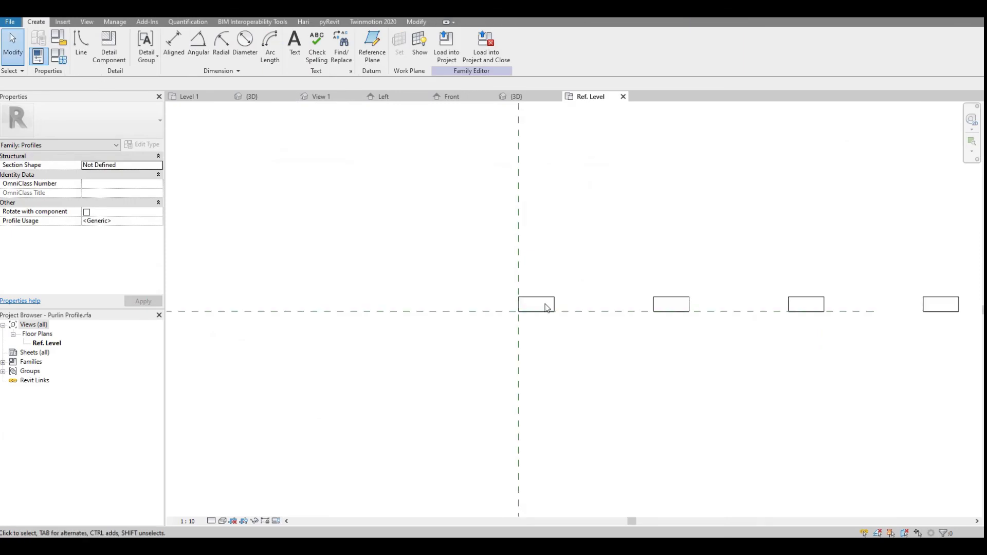
pyautogui.click(559, 309)
pyautogui.click(735, 311)
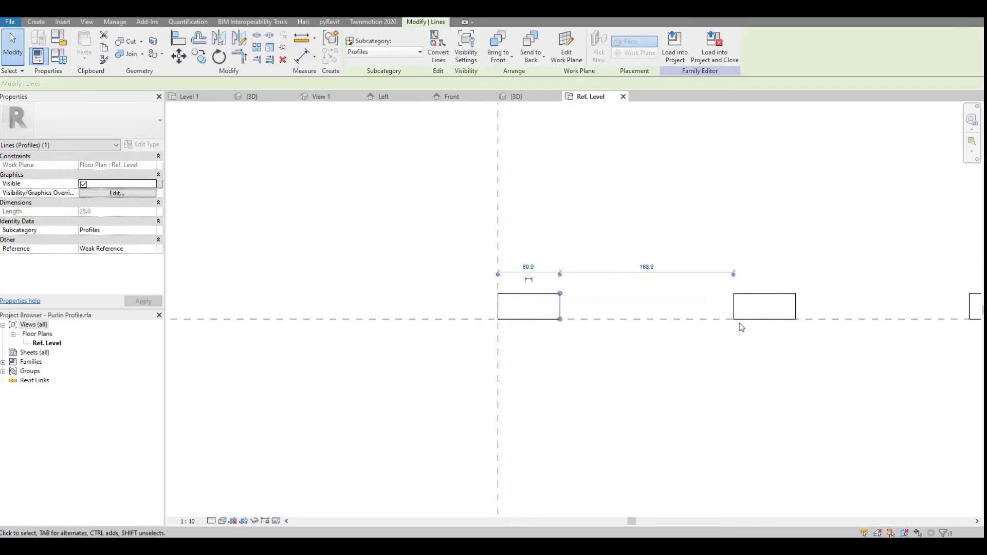
pyautogui.click(778, 294)
pyautogui.click(796, 309)
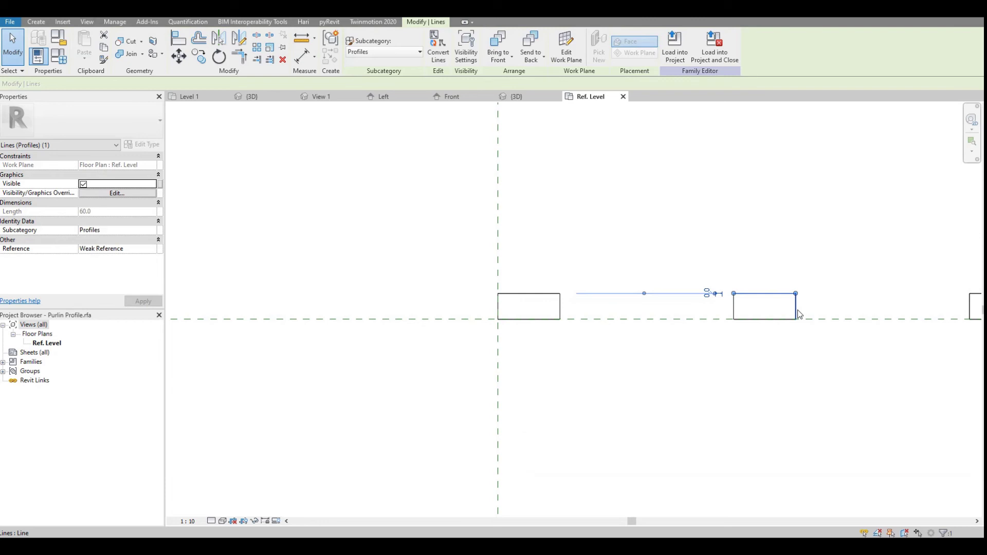
pyautogui.scroll(-3, 668, 369)
pyautogui.moveTo(775, 378); pyautogui.dragTo(515, 327, button='middle')
pyautogui.scroll(-2, 515, 327)
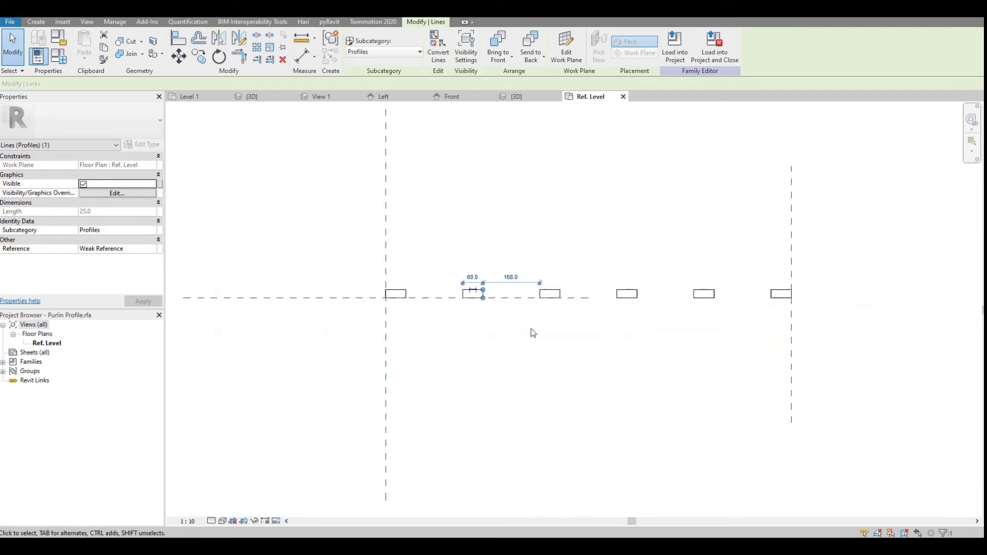
pyautogui.click(579, 366)
# Measure the distance between the two vertical reference planes with an aligned dimension, and delete the dimension.
pyautogui.press('d')
pyautogui.press('i')
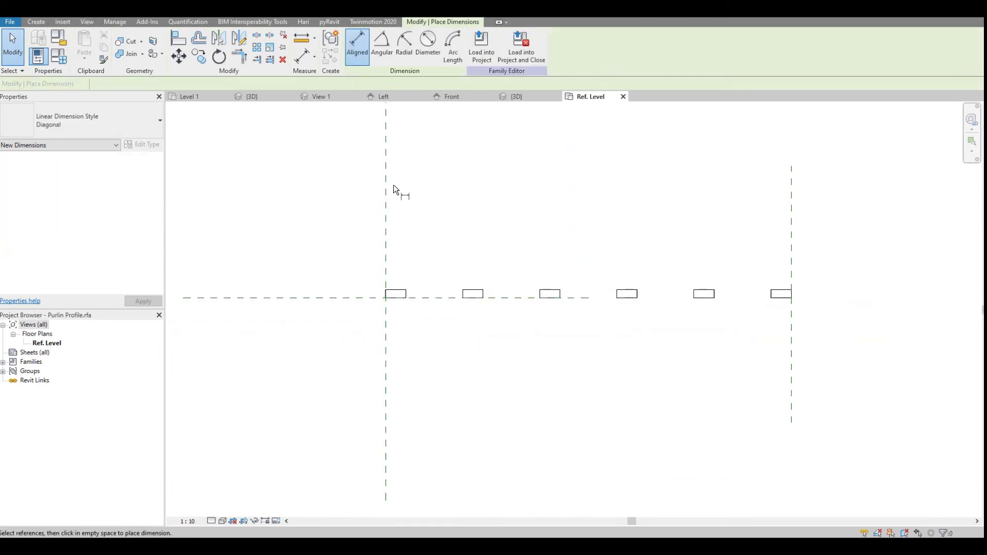
pyautogui.click(384, 227)
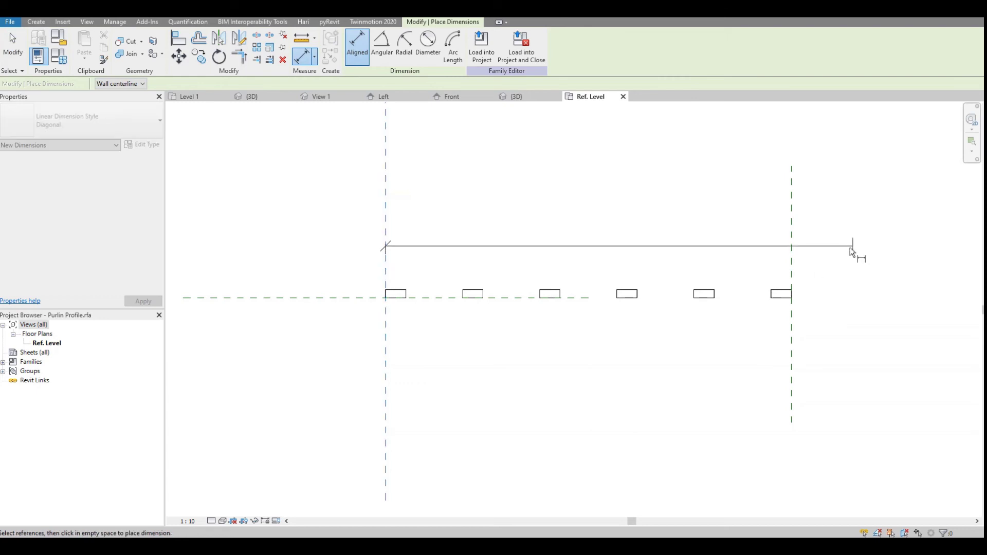
pyautogui.click(794, 248)
pyautogui.click(717, 237)
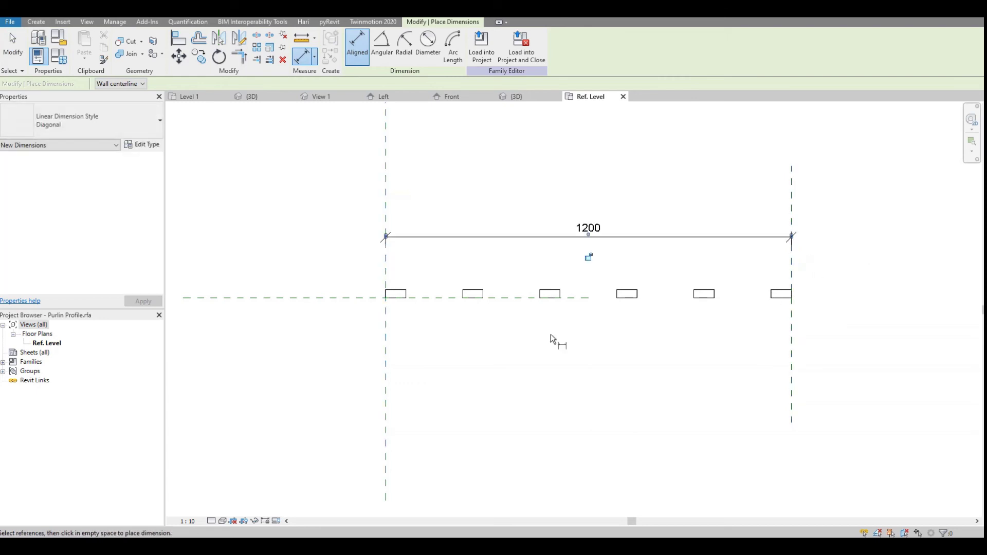
pyautogui.press('Escape')
pyautogui.press('Escape')
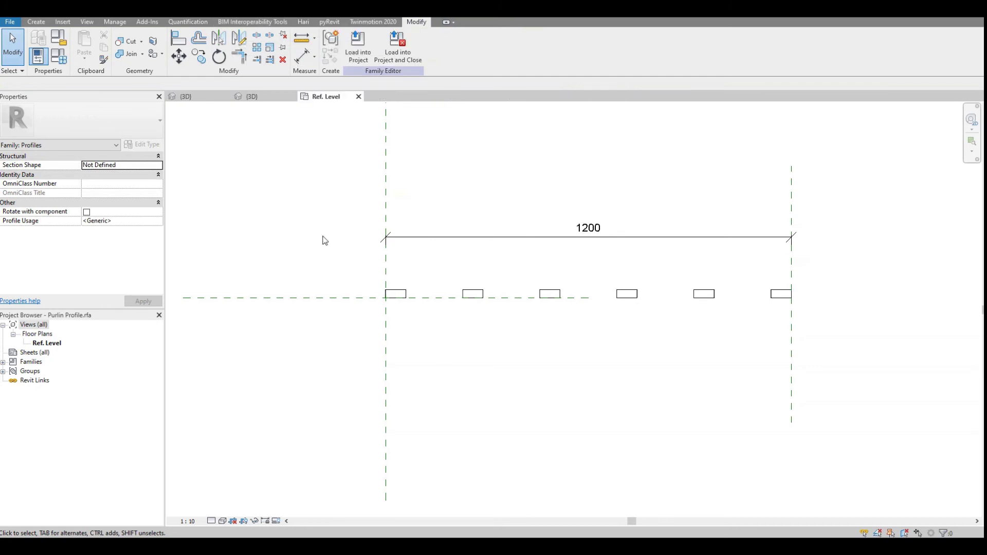
pyautogui.click(659, 237)
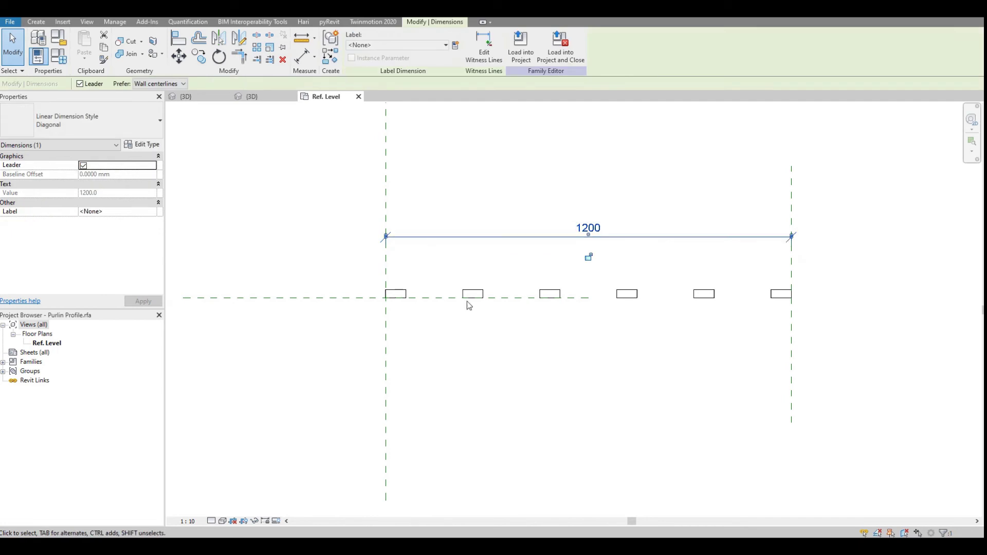
pyautogui.press('Delete')
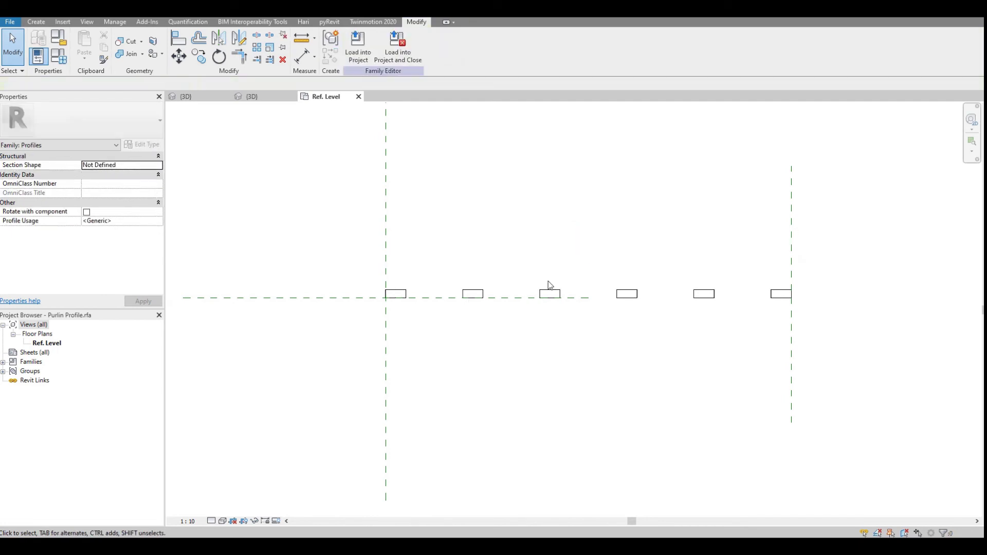
# Check the purlin profile's family category and parameters.
pyautogui.moveTo(359, 264); pyautogui.dragTo(815, 359)
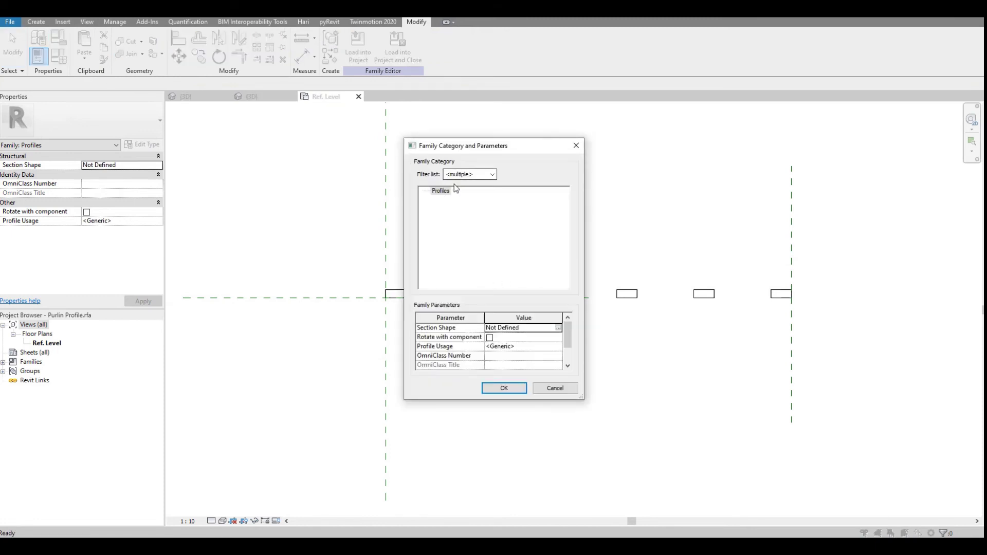
pyautogui.press('Return')
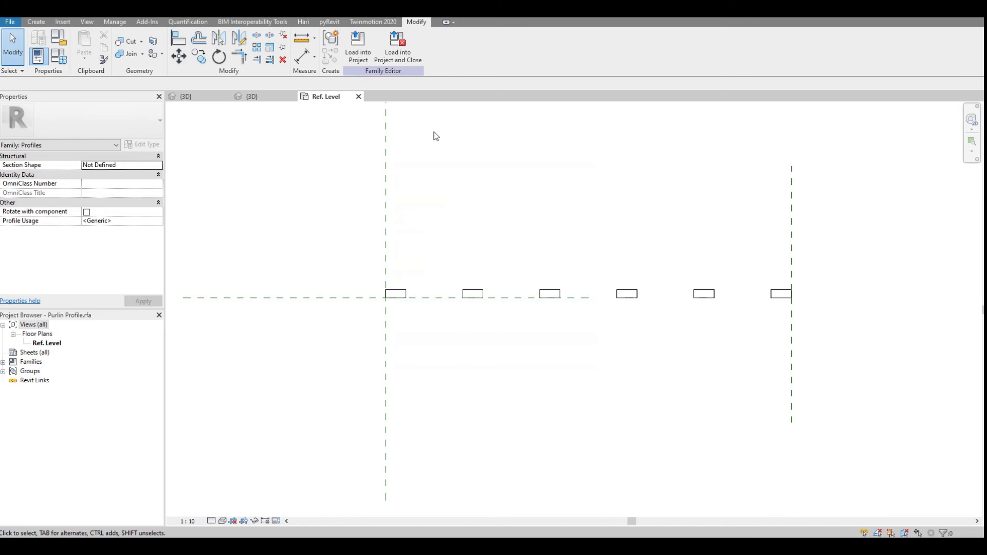
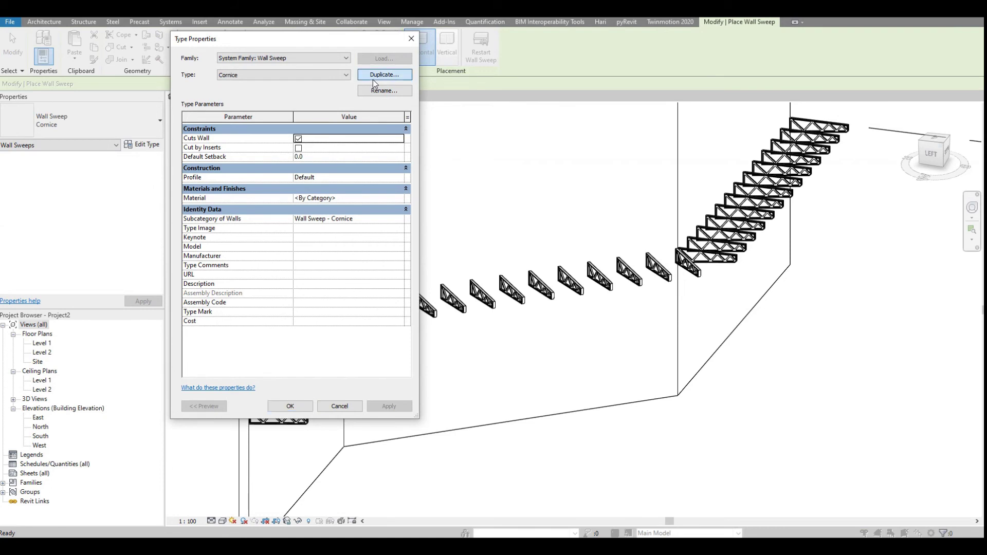
# Duplicate the Cornice wall sweep type under the name Purlins.
pyautogui.write('Purlins')
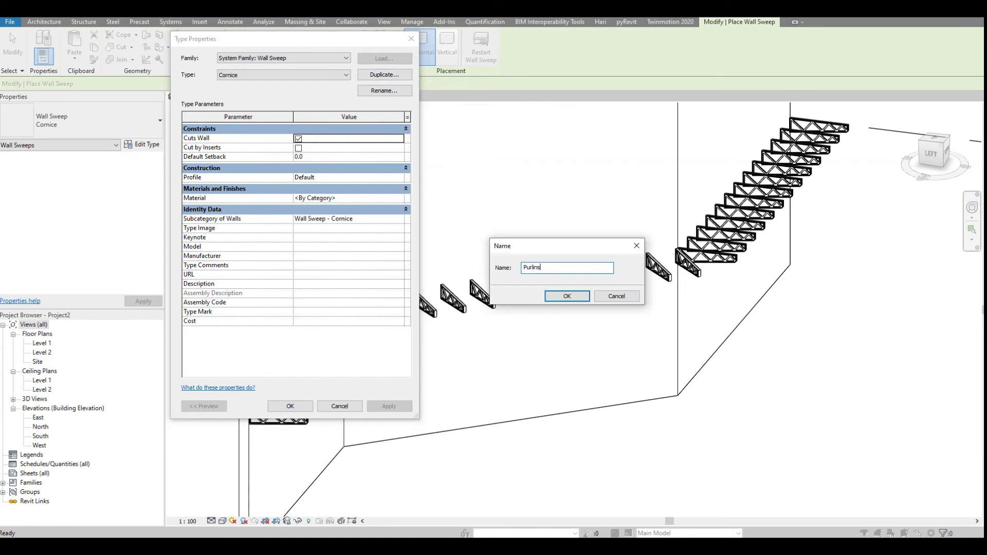
pyautogui.click(566, 297)
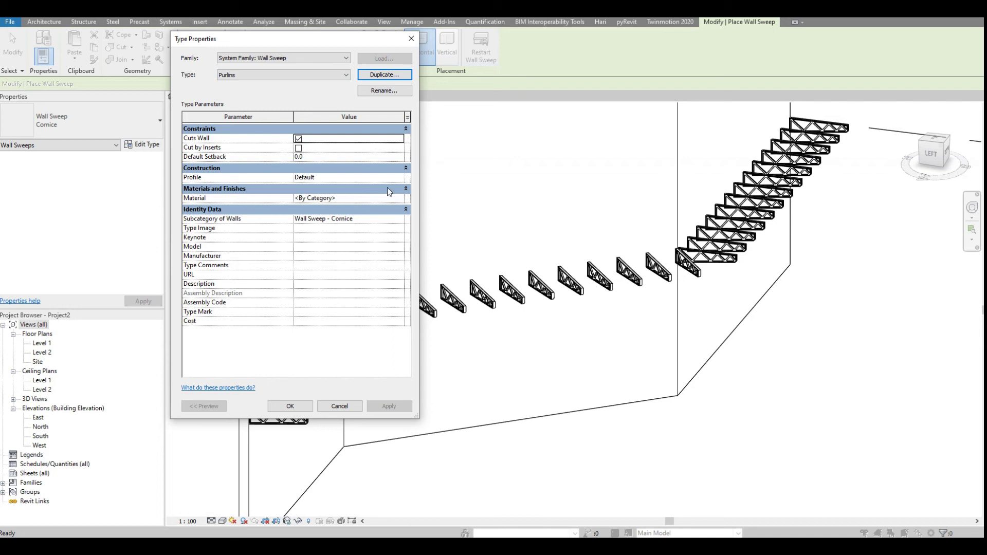
# Assign the Purlin Profile : Purlin Profile to the new Purlins wall sweep type and accept the type properties.
pyautogui.click(401, 178)
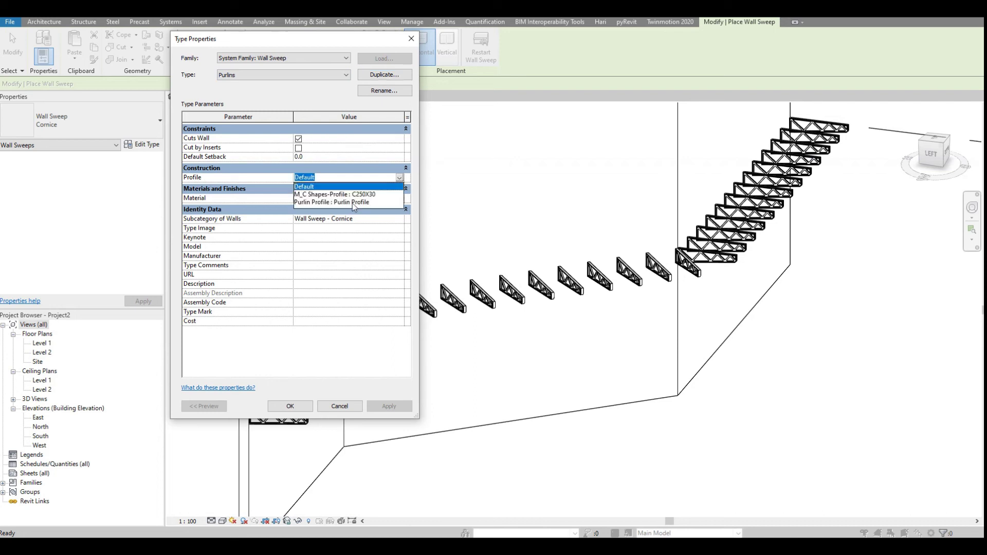
pyautogui.click(354, 203)
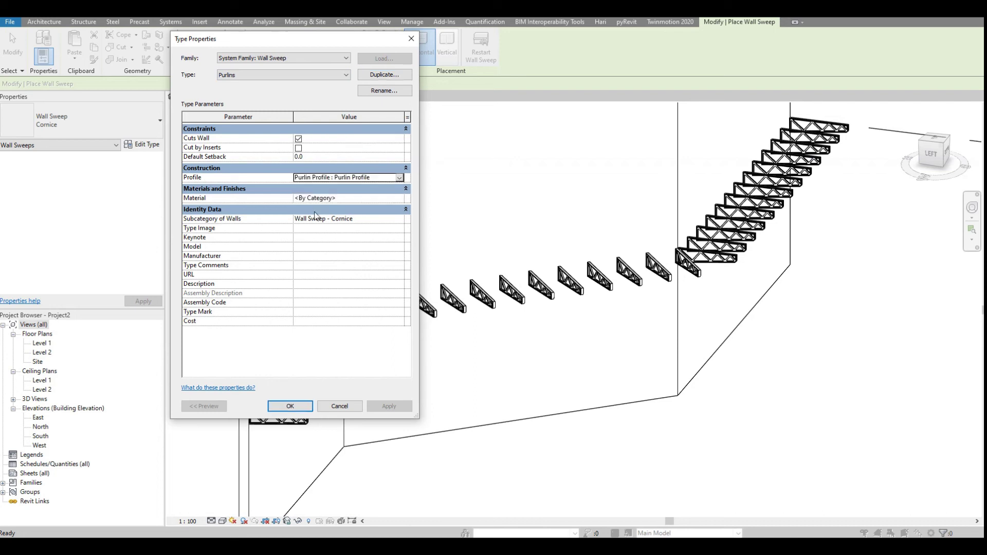
pyautogui.click(288, 407)
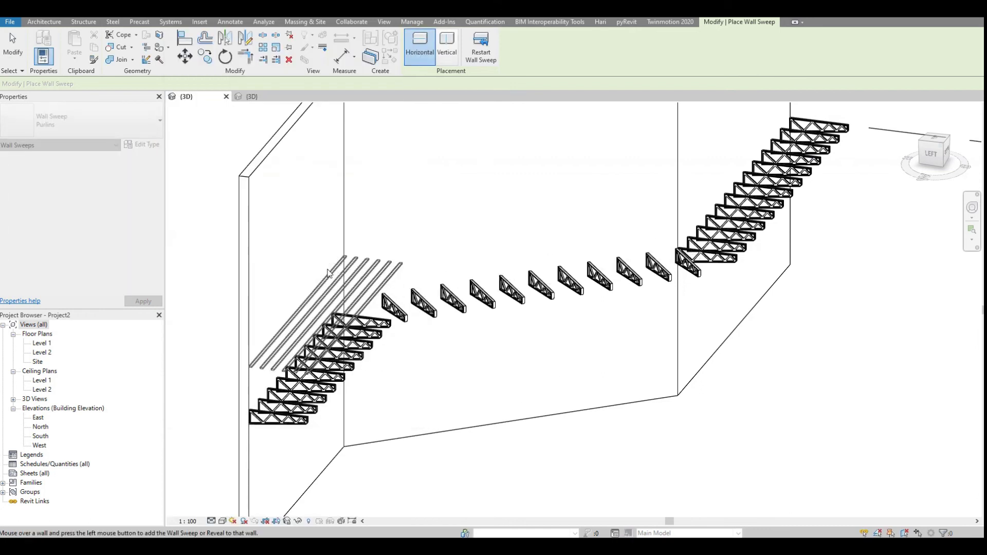
# Place the horizontal Purlins wall sweep along all three connected walls above the bracket supports, and end the placement.
pyautogui.press('Escape')
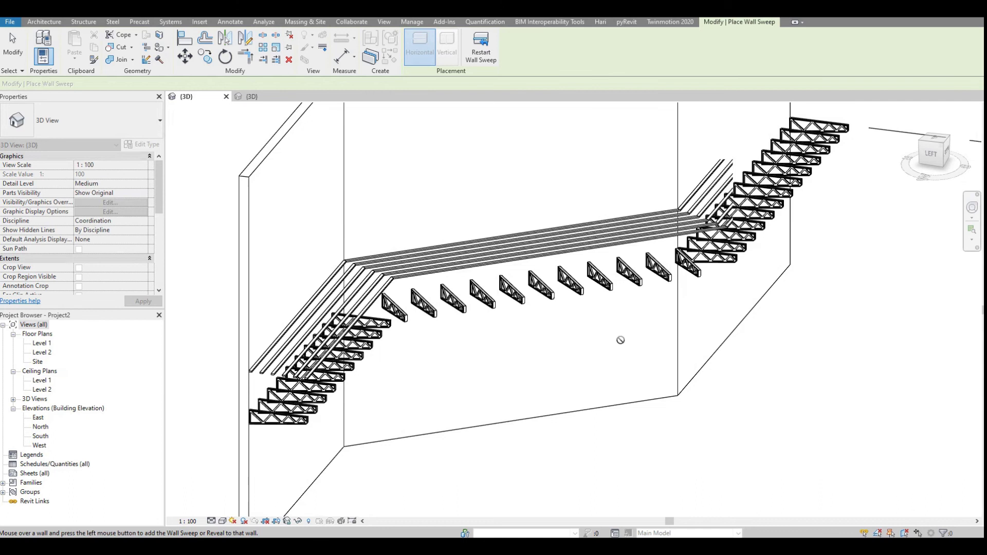
pyautogui.press('Escape')
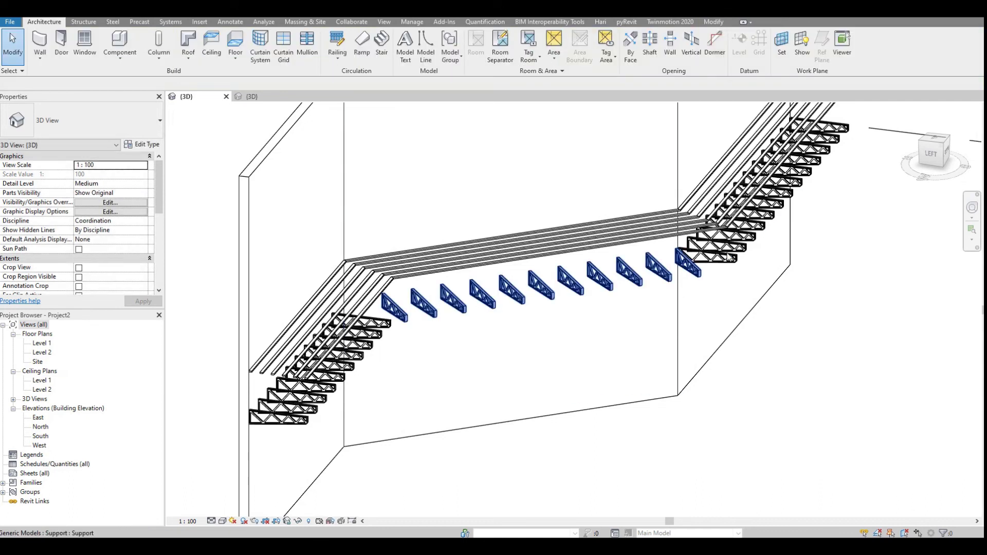
pyautogui.scroll(5, 411, 275)
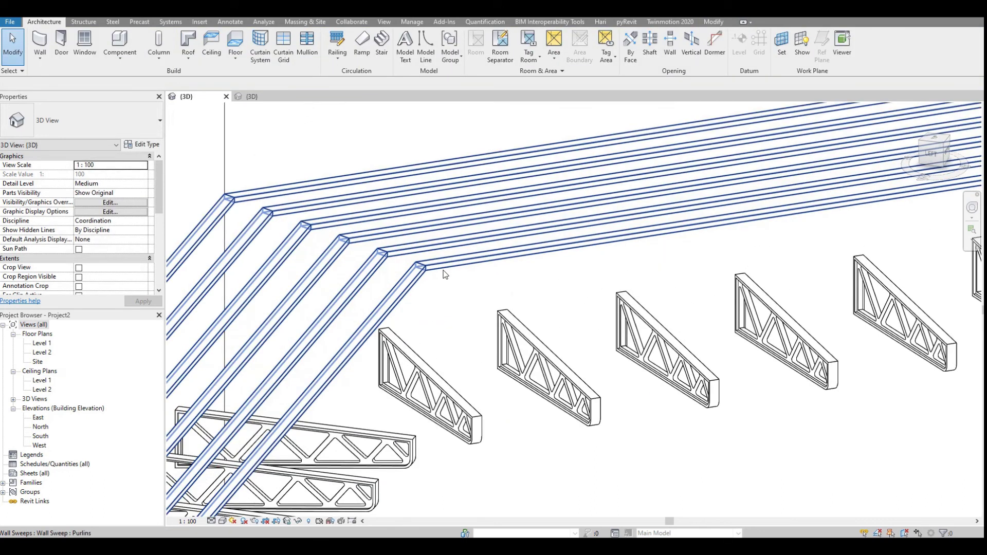
pyautogui.scroll(-5, 445, 274)
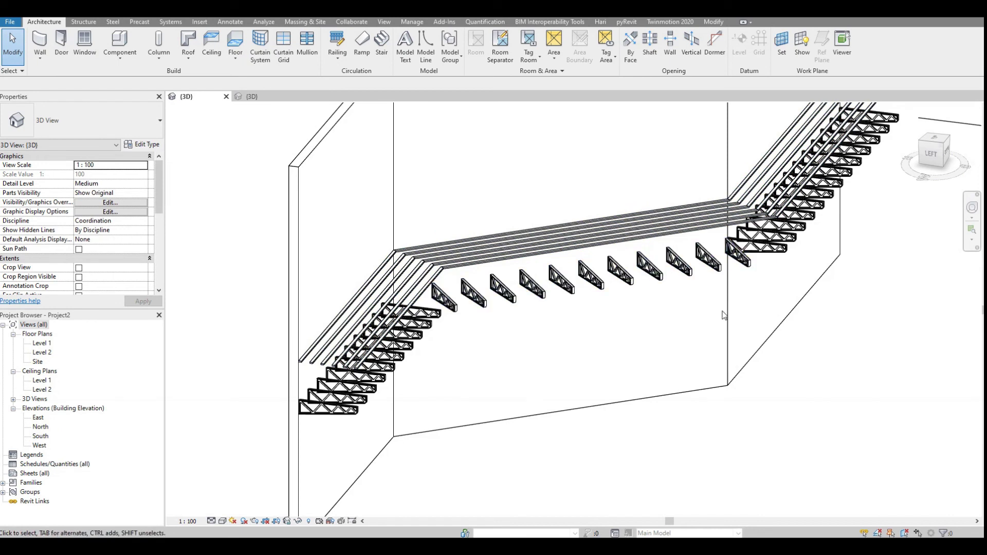
# Lower the Purlins wall sweep onto the bracket supports by setting its offset from Level 1 to 3100.
pyautogui.scroll(-4, 770, 370)
pyautogui.keyDown('shift'); pyautogui.moveTo(770, 370); pyautogui.dragTo(760, 303, button='middle'); pyautogui.keyUp('shift')
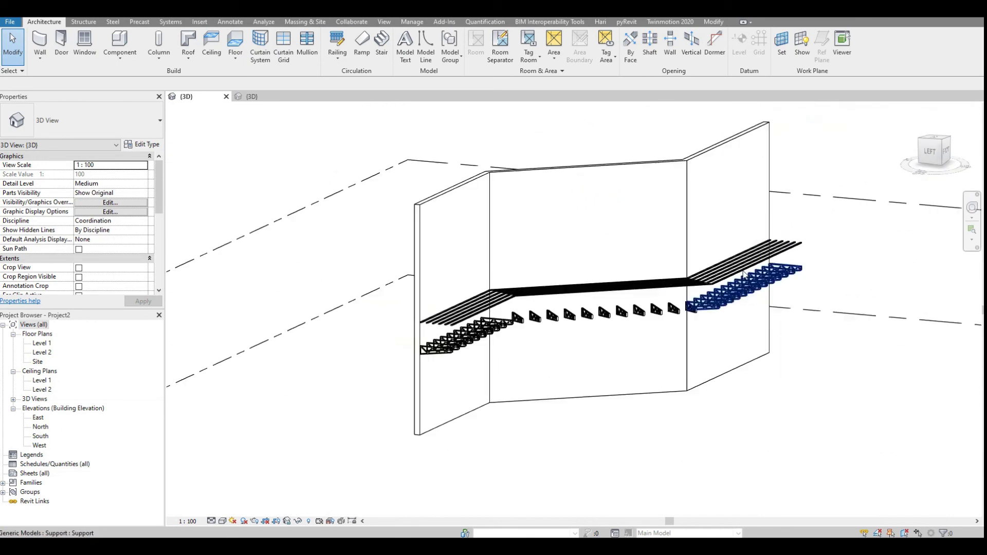
pyautogui.click(791, 246)
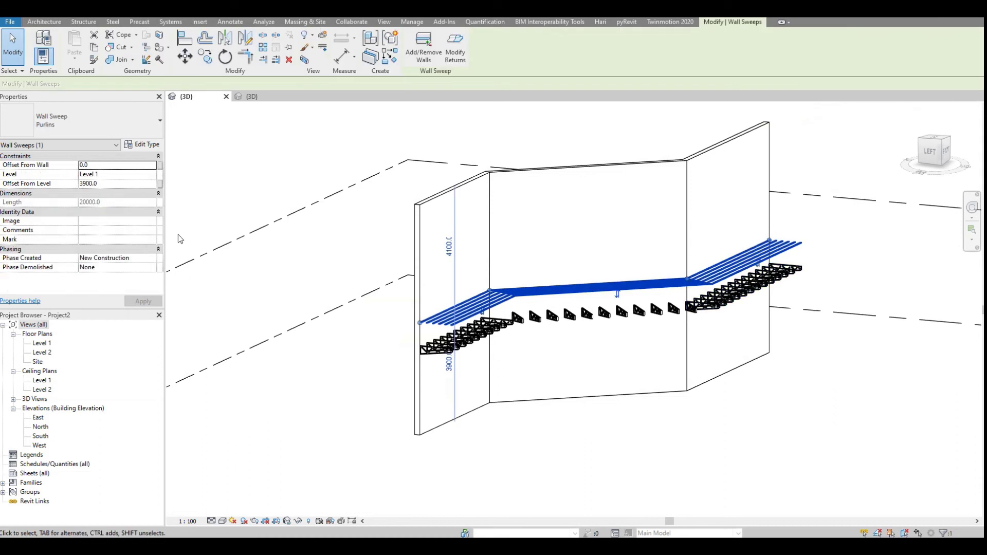
pyautogui.click(111, 183)
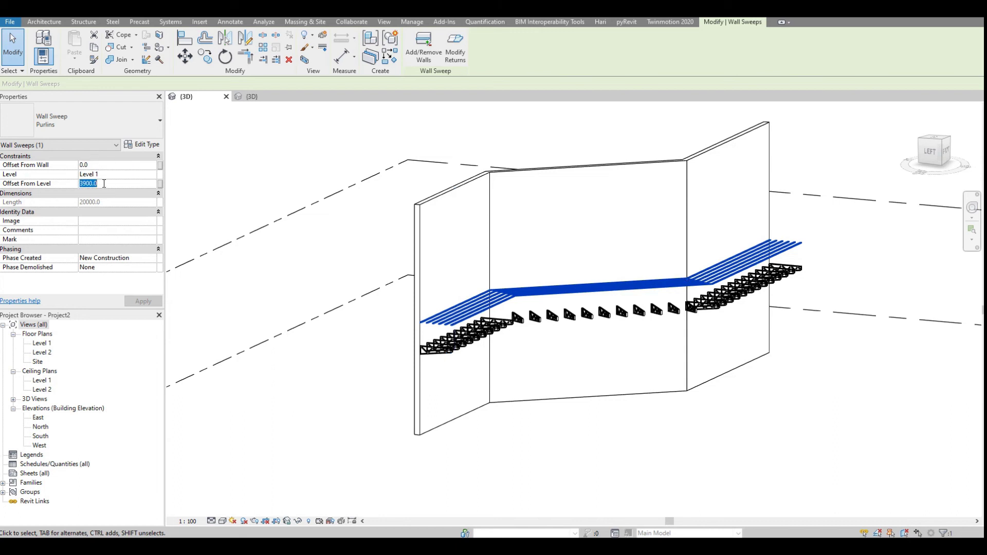
pyautogui.scroll(5, 425, 347)
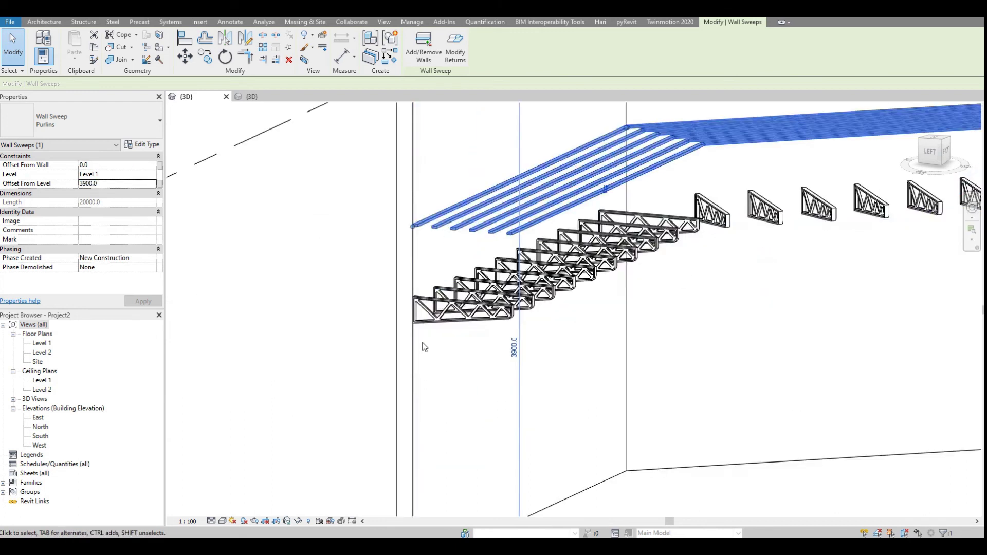
pyautogui.scroll(2, 424, 347)
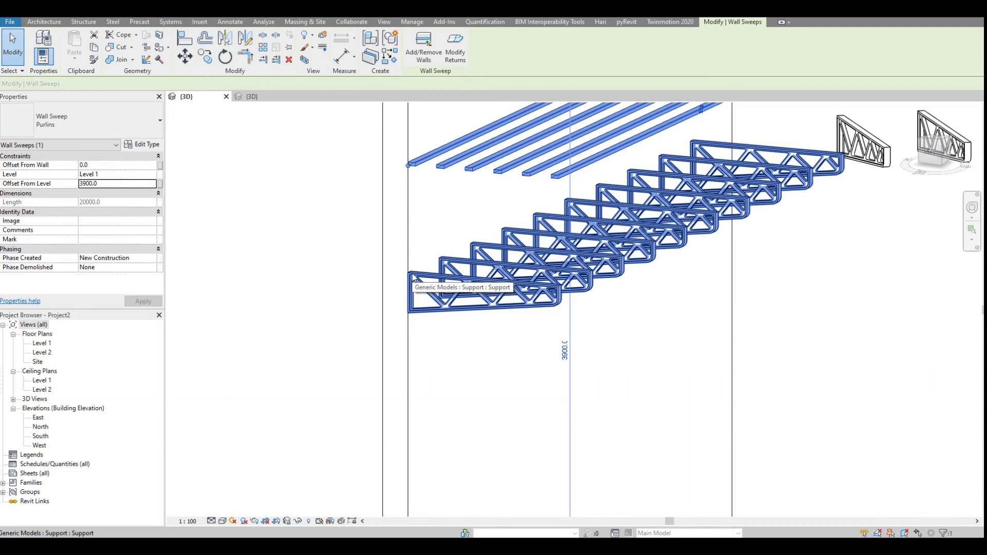
pyautogui.click(112, 185)
pyautogui.write('3100')
pyautogui.press('Return')
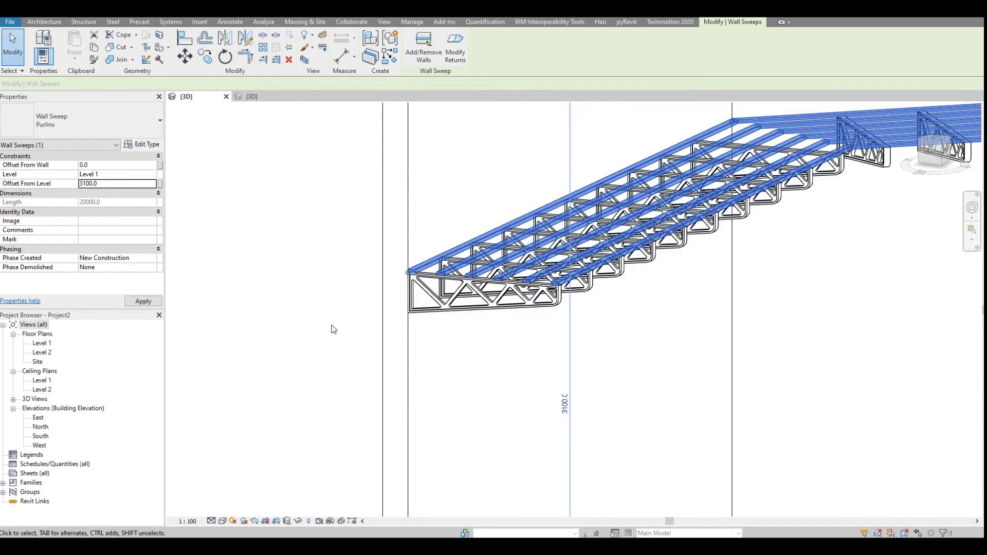
pyautogui.click(775, 350)
# Examine how the purlins sit on the sloped tops of the bracket supports, at the wall end and along the canopy.
pyautogui.scroll(5, 734, 326)
pyautogui.scroll(-3, 692, 338)
pyautogui.keyDown('shift'); pyautogui.moveTo(725, 326); pyautogui.dragTo(494, 314, button='middle'); pyautogui.keyUp('shift')
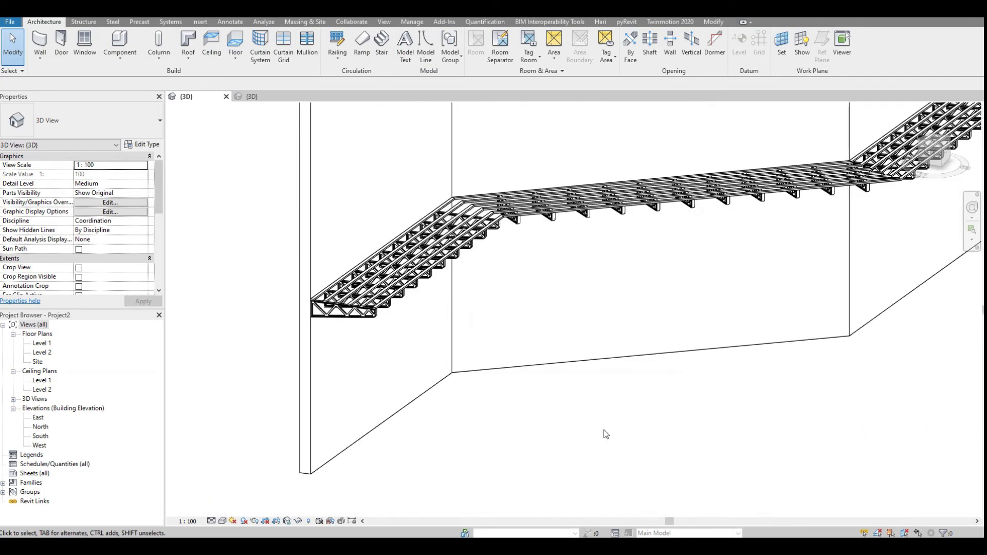
pyautogui.scroll(5, 350, 320)
pyautogui.moveTo(417, 378); pyautogui.dragTo(531, 388, button='middle')
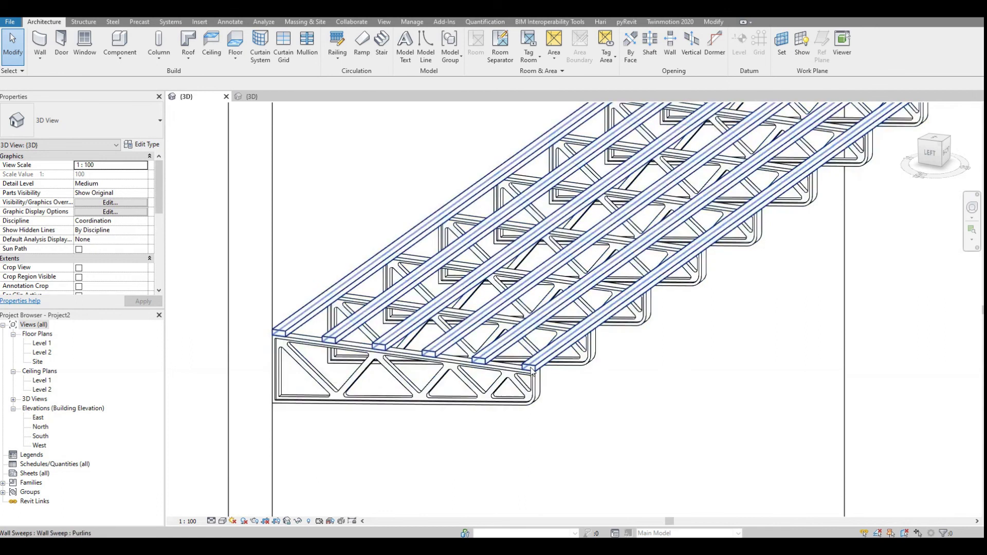
pyautogui.scroll(4, 283, 333)
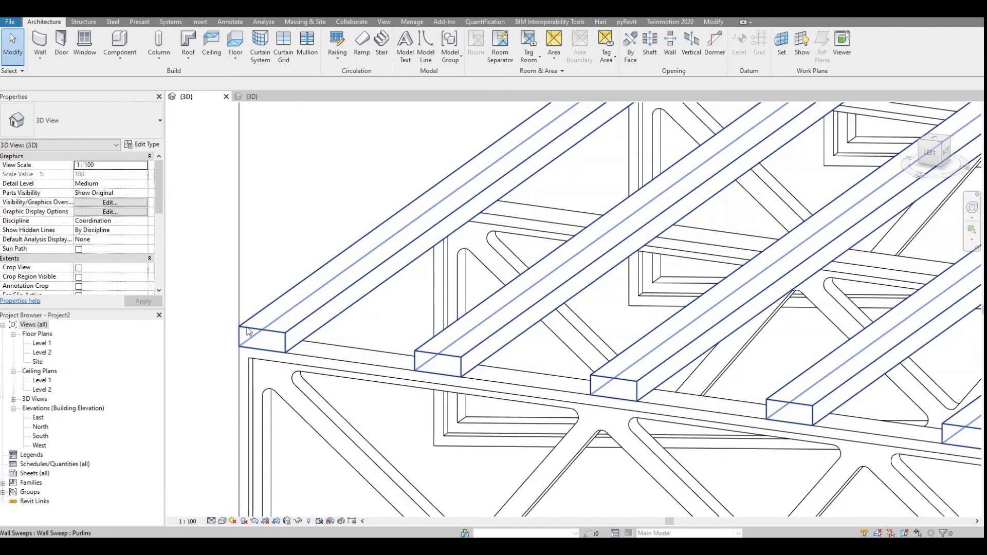
pyautogui.scroll(-4, 247, 330)
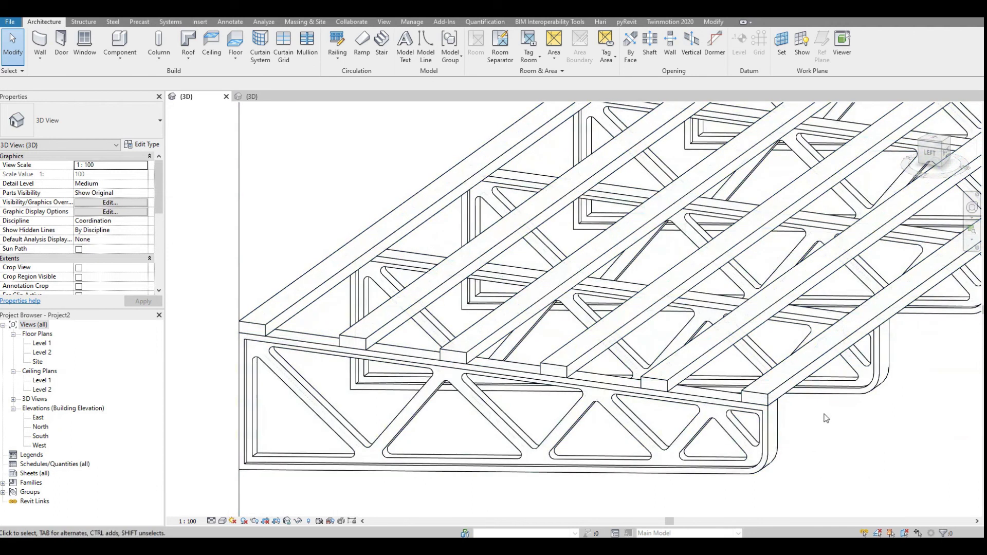
pyautogui.scroll(-5, 407, 352)
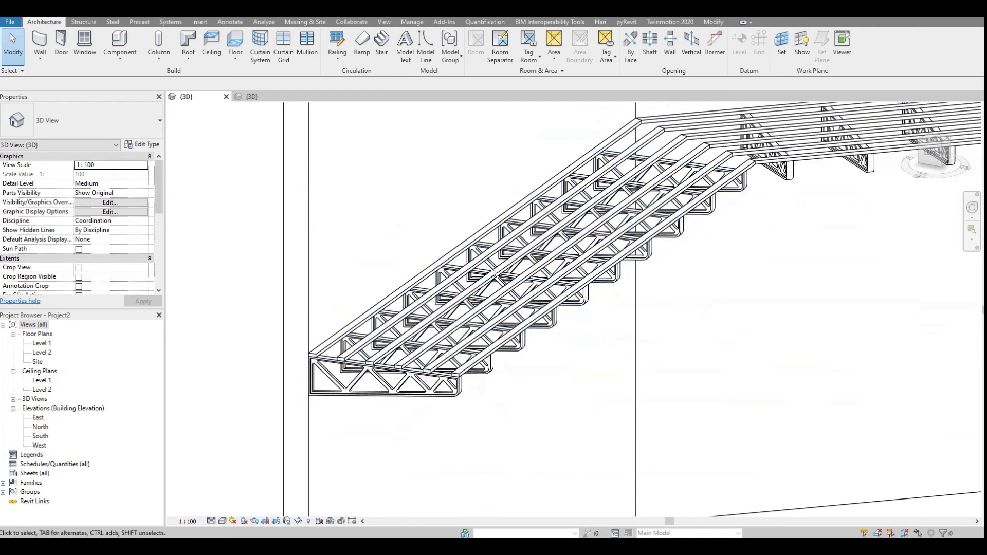
pyautogui.scroll(-8, 751, 247)
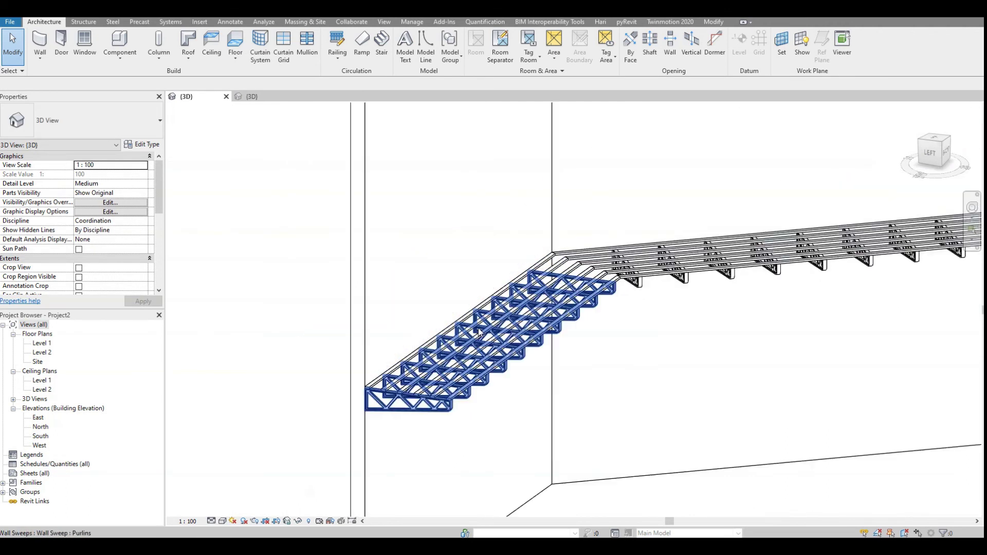
pyautogui.keyDown('shift'); pyautogui.moveTo(717, 452); pyautogui.dragTo(709, 432, button='middle'); pyautogui.keyUp('shift')
pyautogui.keyDown('shift'); pyautogui.moveTo(742, 309); pyautogui.dragTo(825, 339, button='middle'); pyautogui.keyUp('shift')
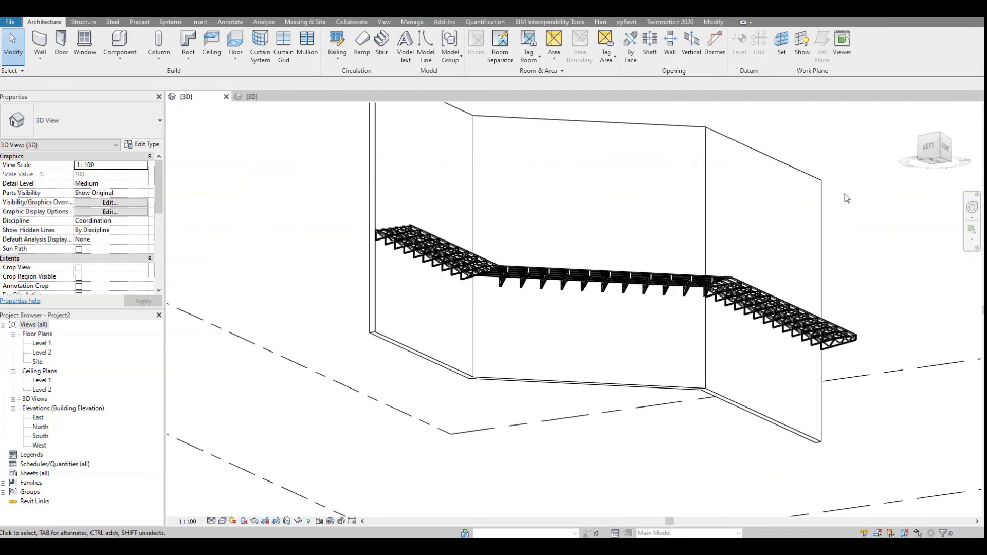
# Switch the 3D view from orthographic to perspective and view the canopy's purlins and supports from below at the wall corner.
pyautogui.rightClick(949, 150)
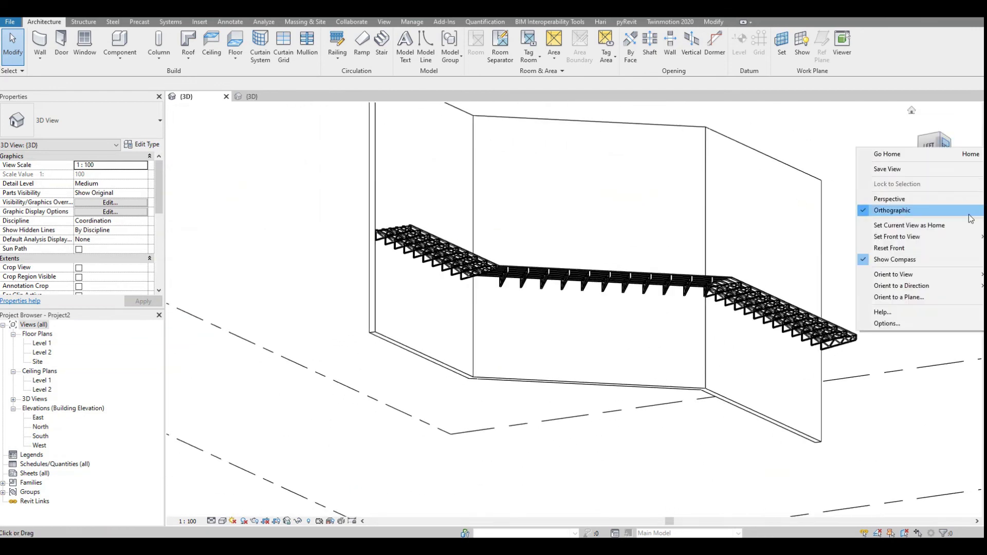
pyautogui.click(902, 200)
pyautogui.scroll(5, 505, 314)
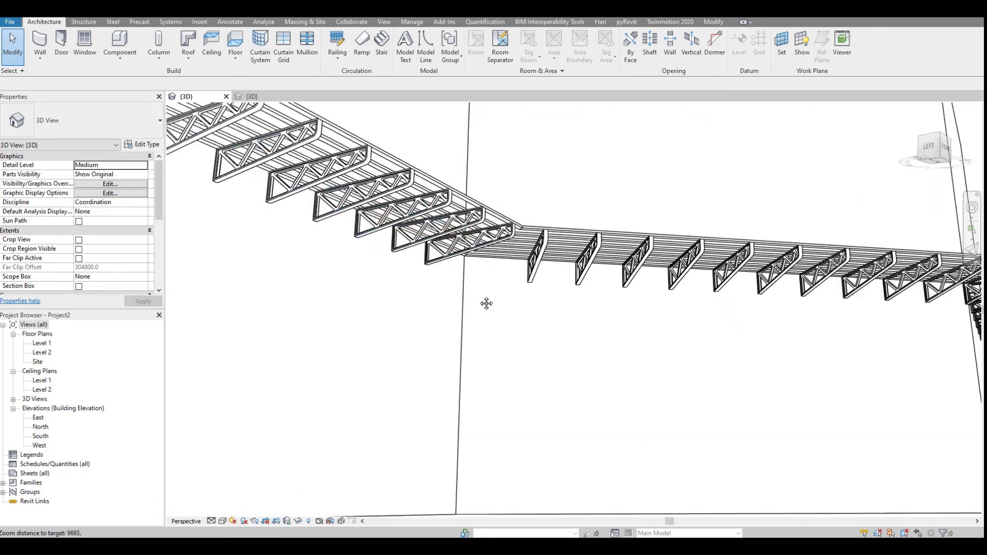
pyautogui.scroll(3, 529, 345)
pyautogui.keyDown('shift'); pyautogui.moveTo(529, 346); pyautogui.dragTo(564, 319, button='middle'); pyautogui.keyUp('shift')
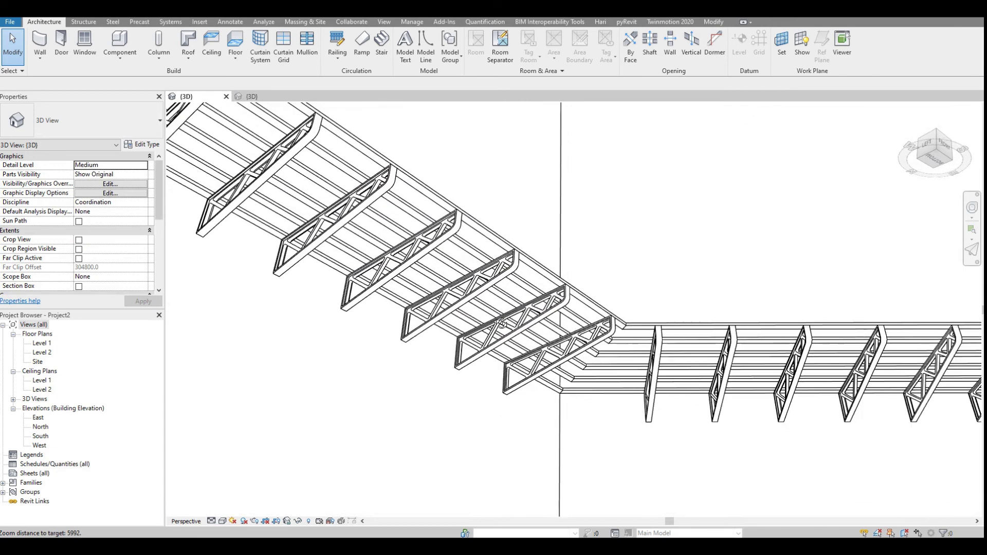